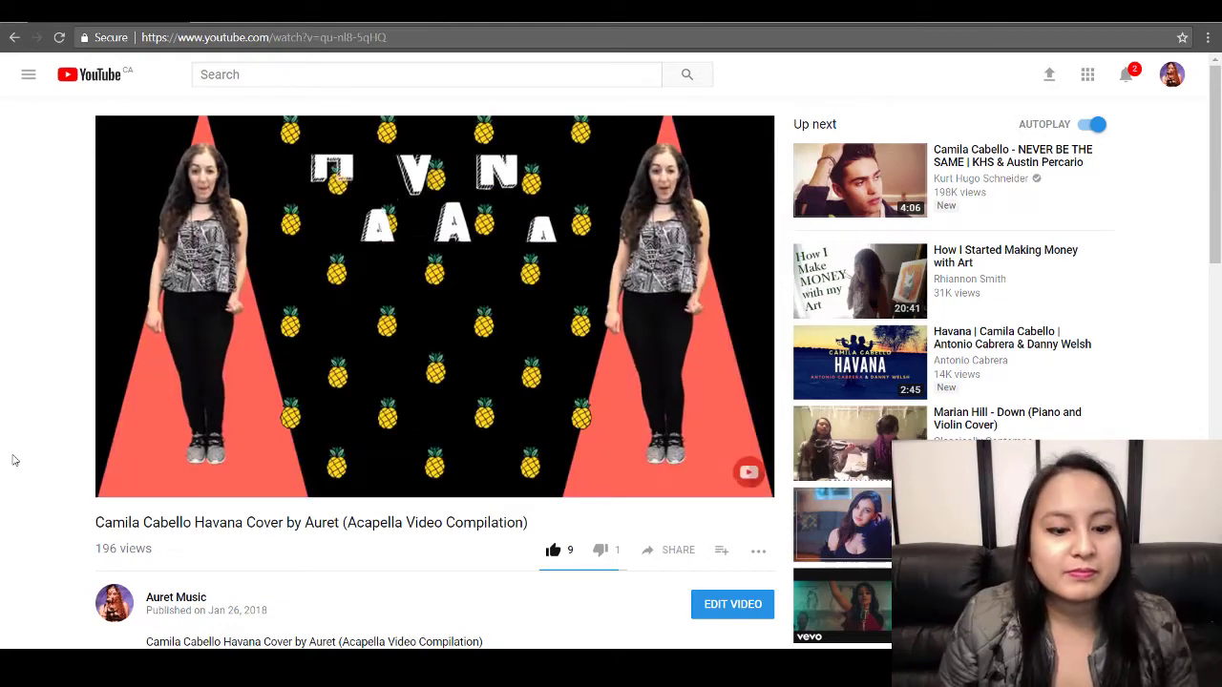
Adjust the volume, scrub the YouTube compilation to 1:14, then pause at 1:42 and switch to Camtasia
key("XF86AudioLowerVolume")
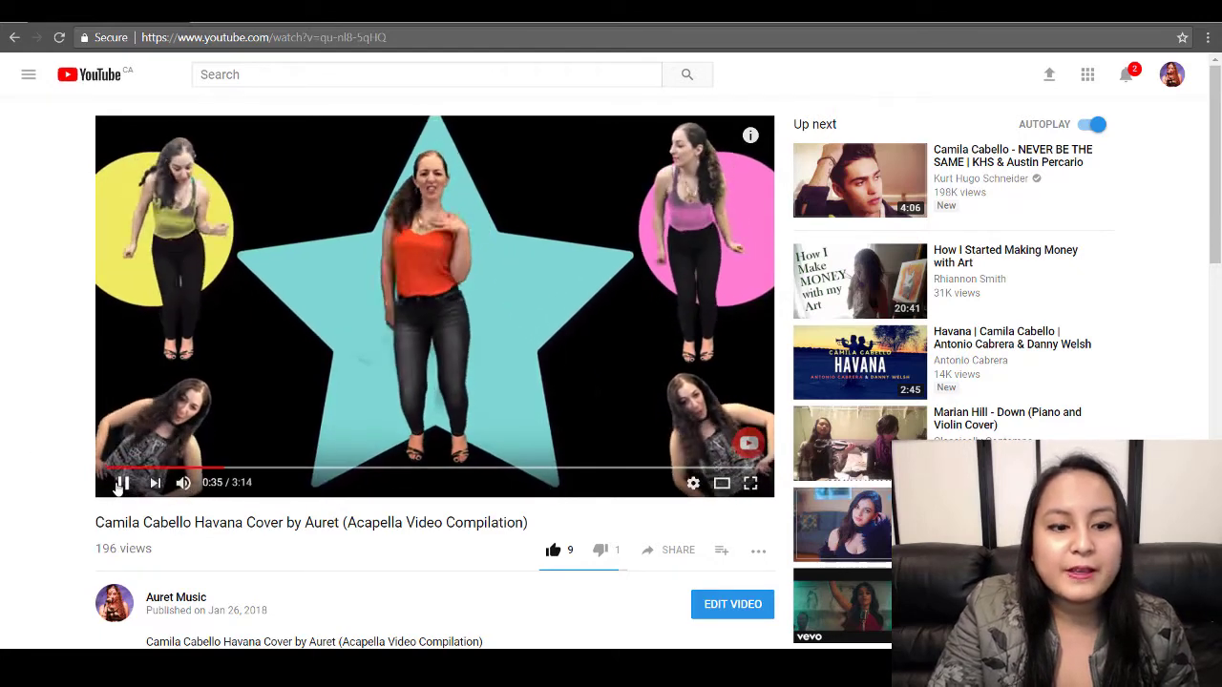
left_click(120, 483)
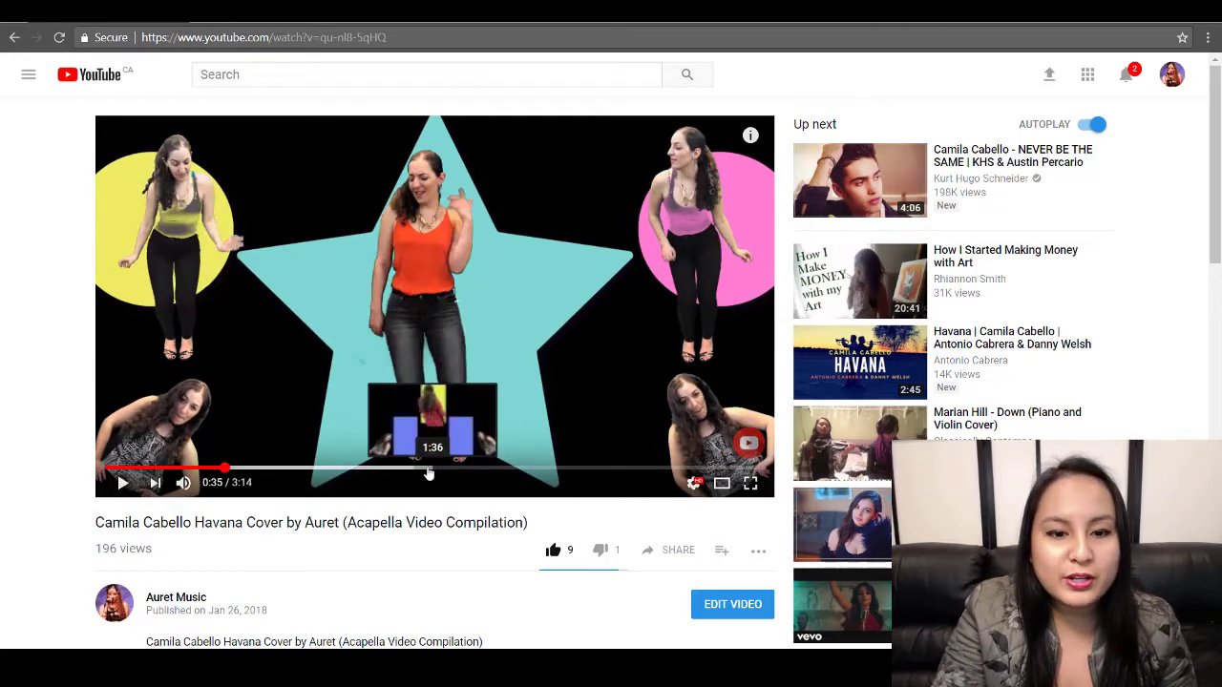
left_click(368, 471)
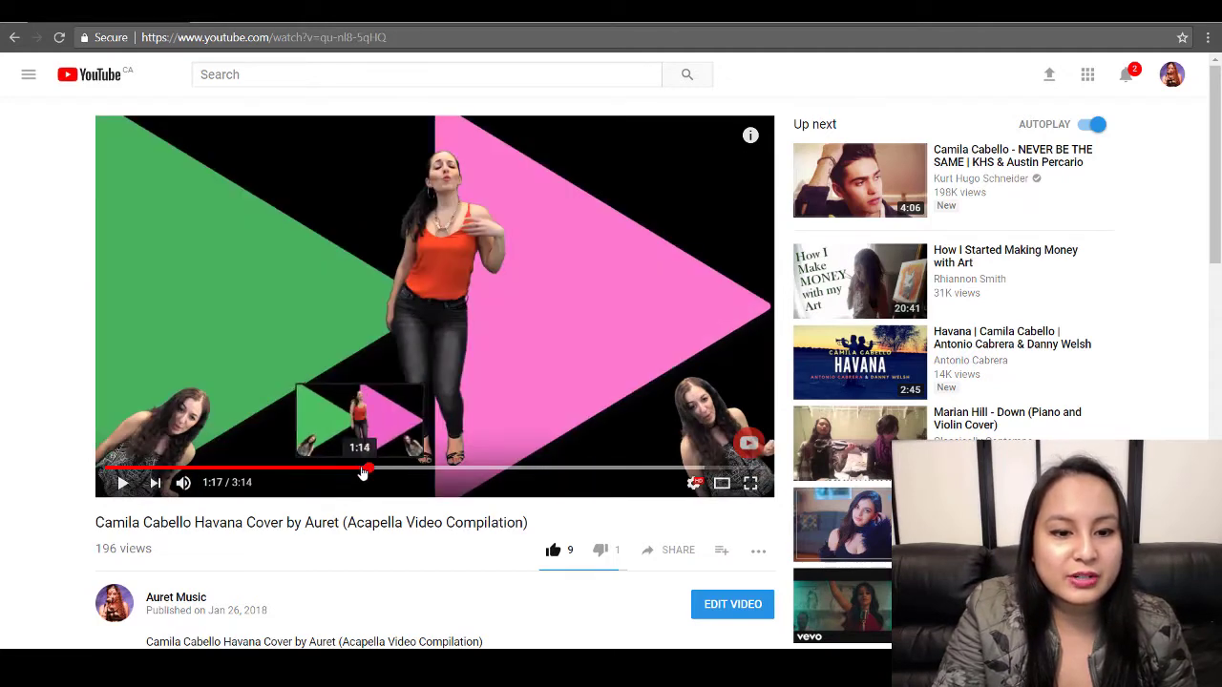
left_click(362, 470)
left_click(116, 483)
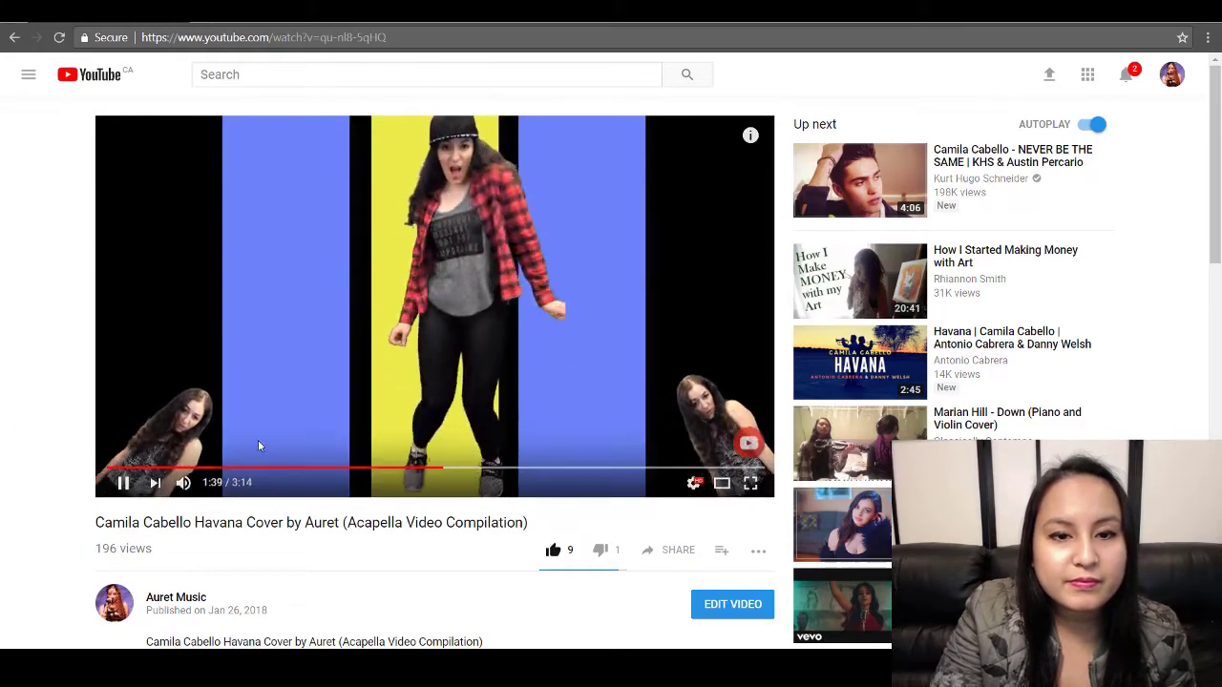
left_click(122, 483)
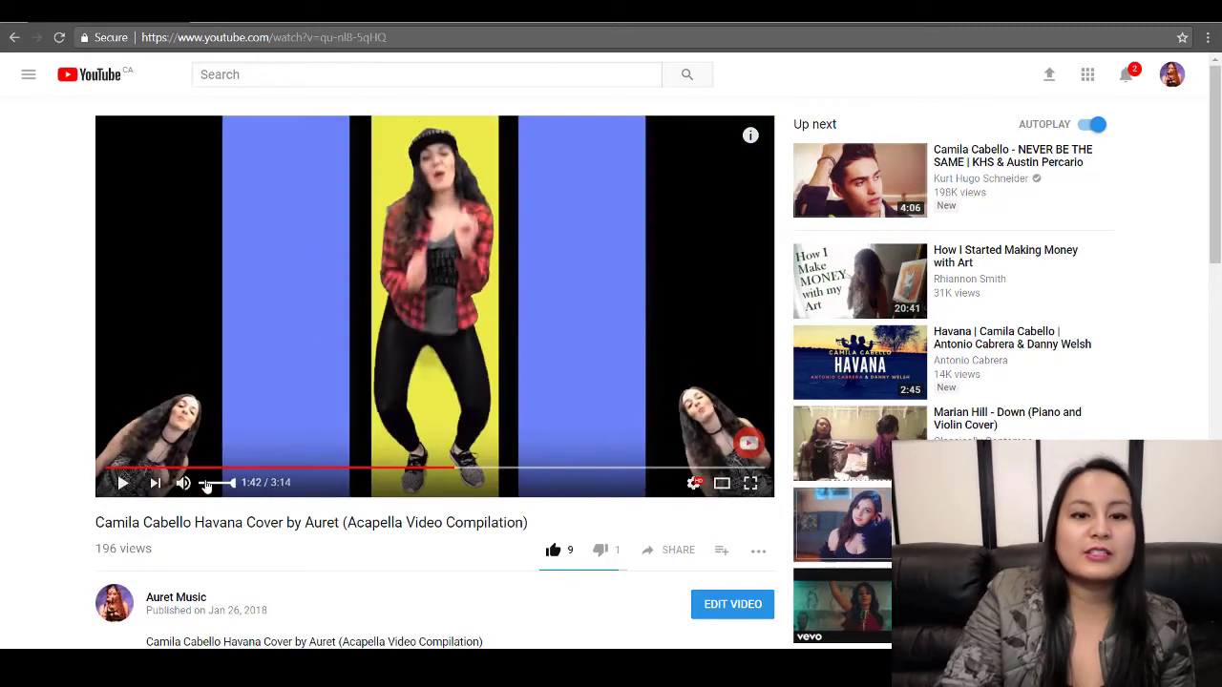
key("alt+Tab")
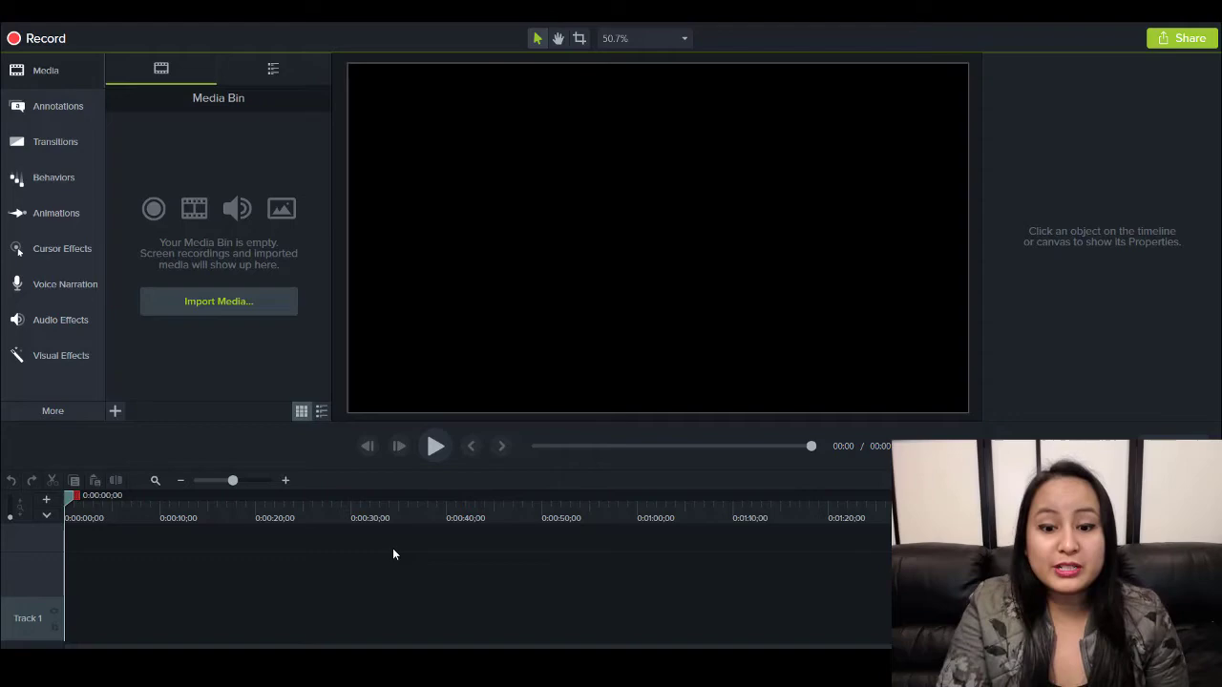
Bring the Chrome YouTube window forward and seek the compilation to 0:21
key("alt+Tab")
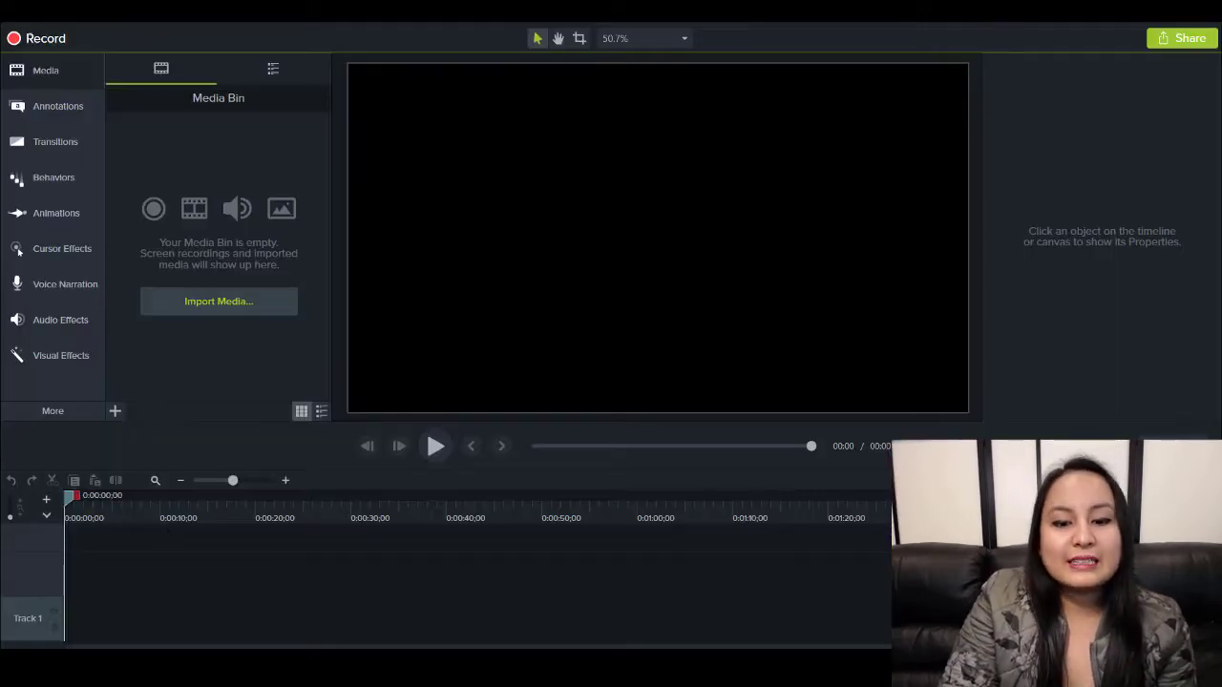
mouse_move(569, 668)
mouse_move(607, 668)
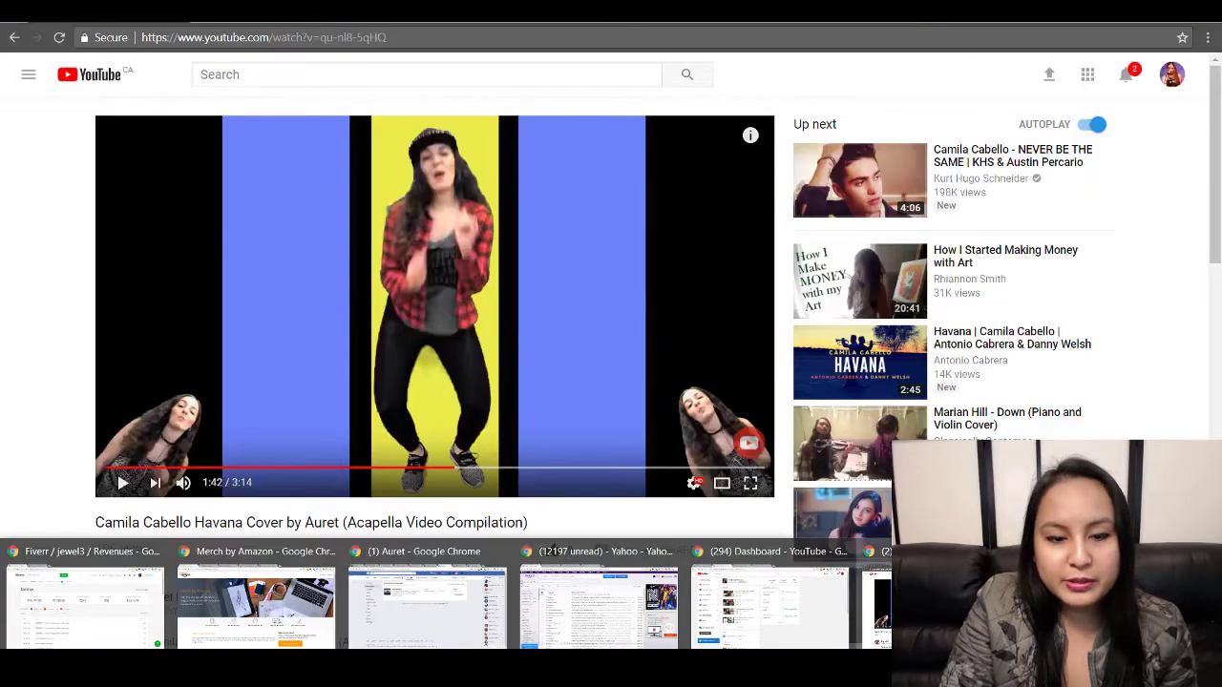
left_click(954, 601)
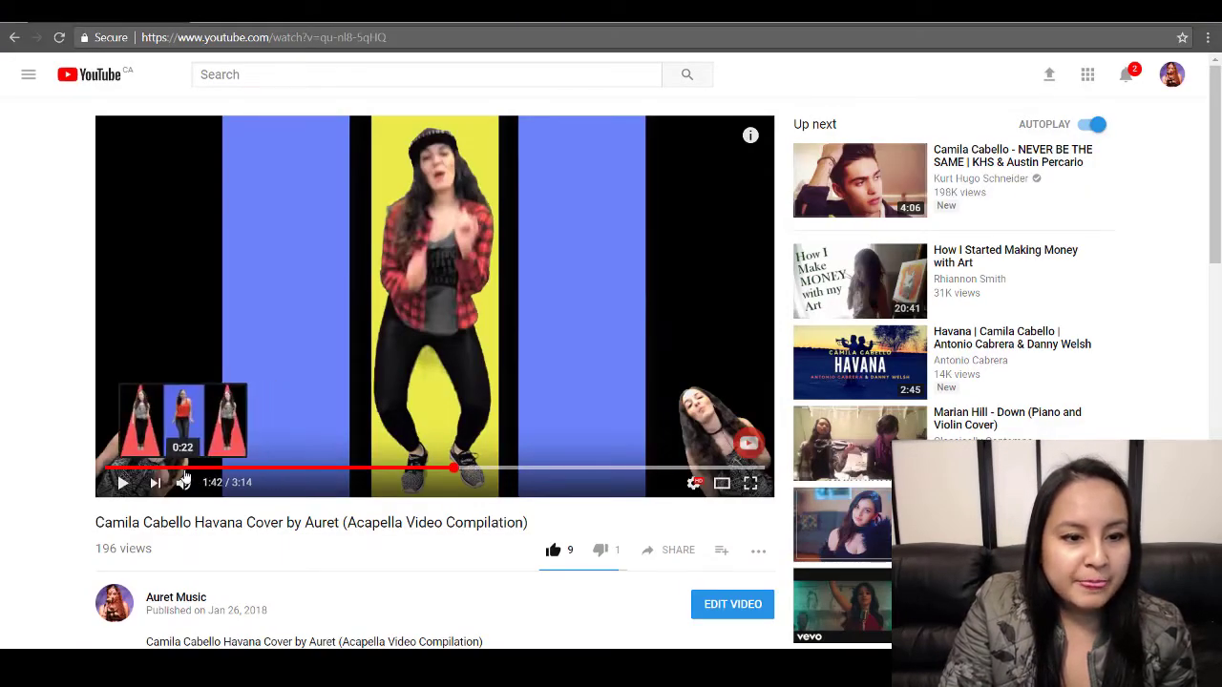
left_click(178, 470)
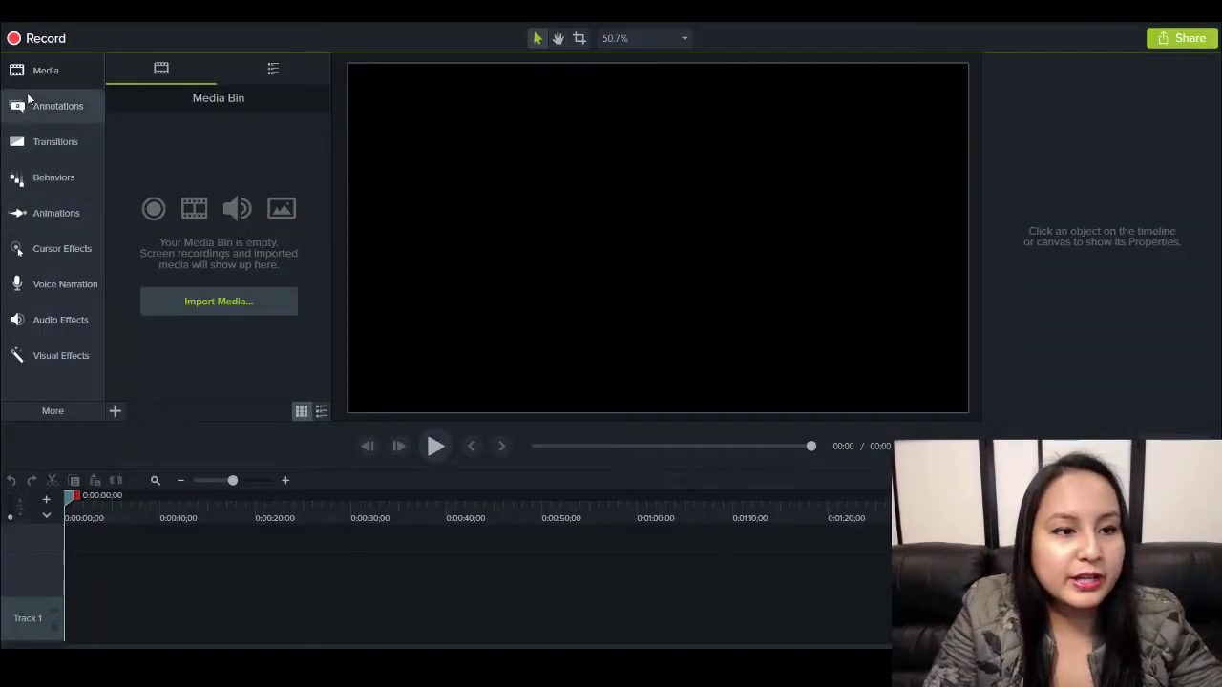
Add two purple triangles from Annotations > Shapes, each on its own track
left_click(35, 111)
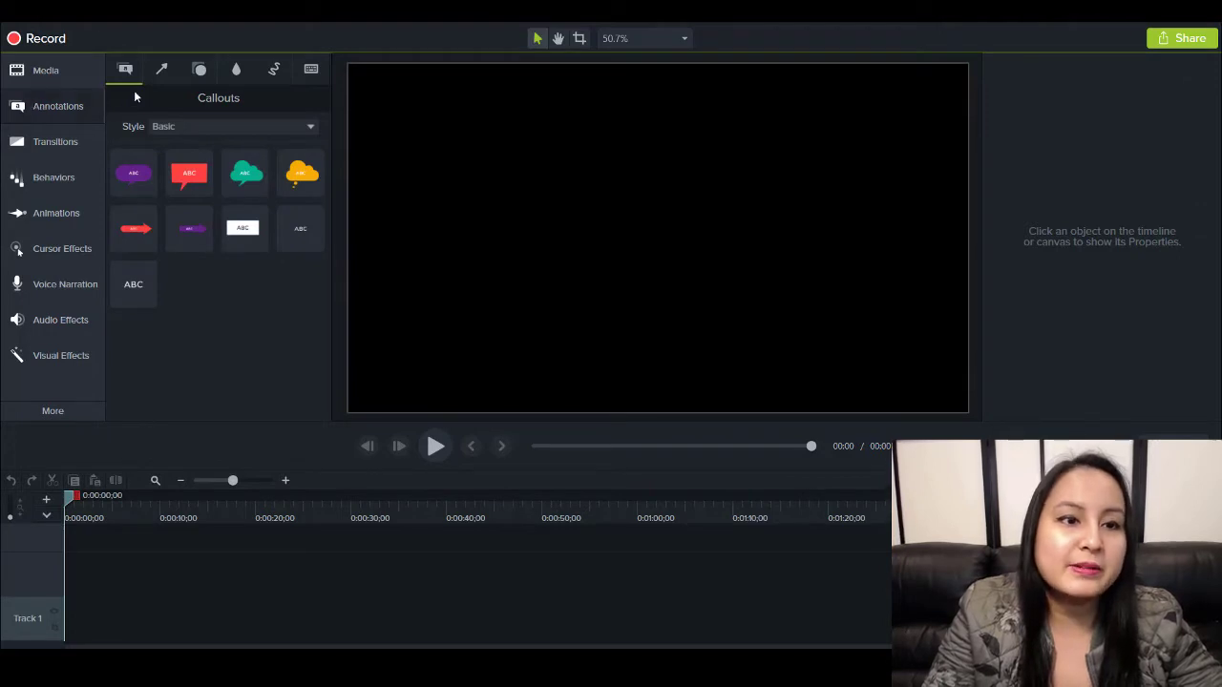
left_click(201, 72)
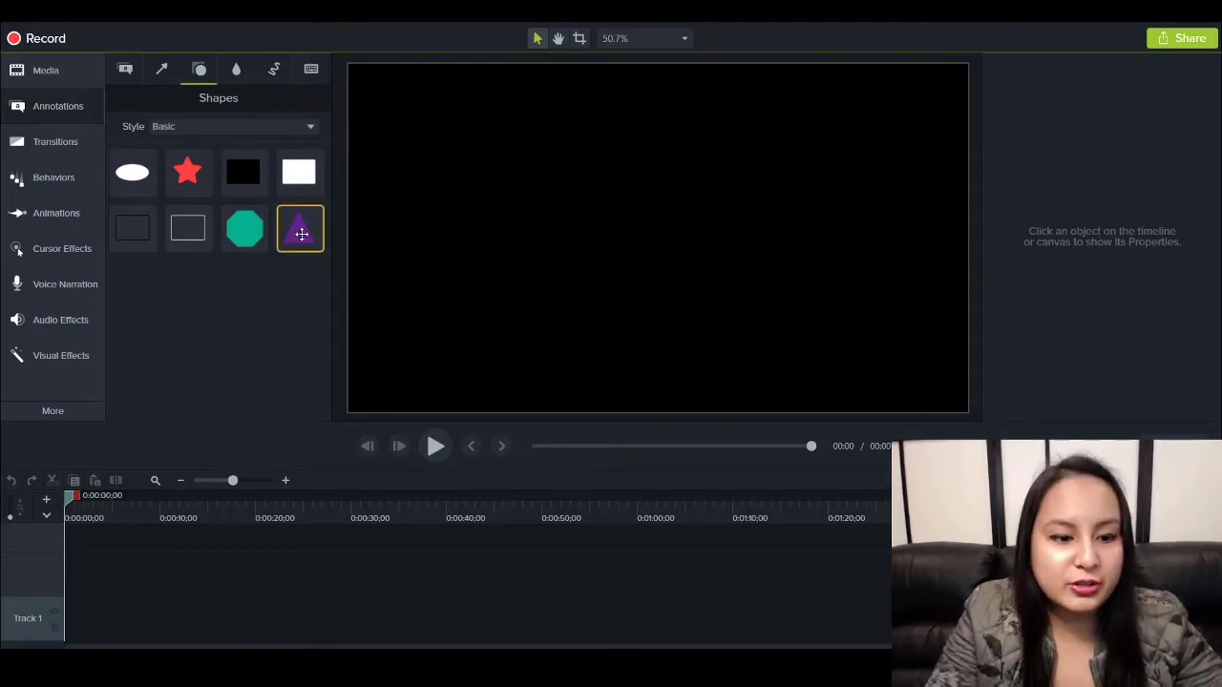
left_click_drag(299, 229, 67, 571)
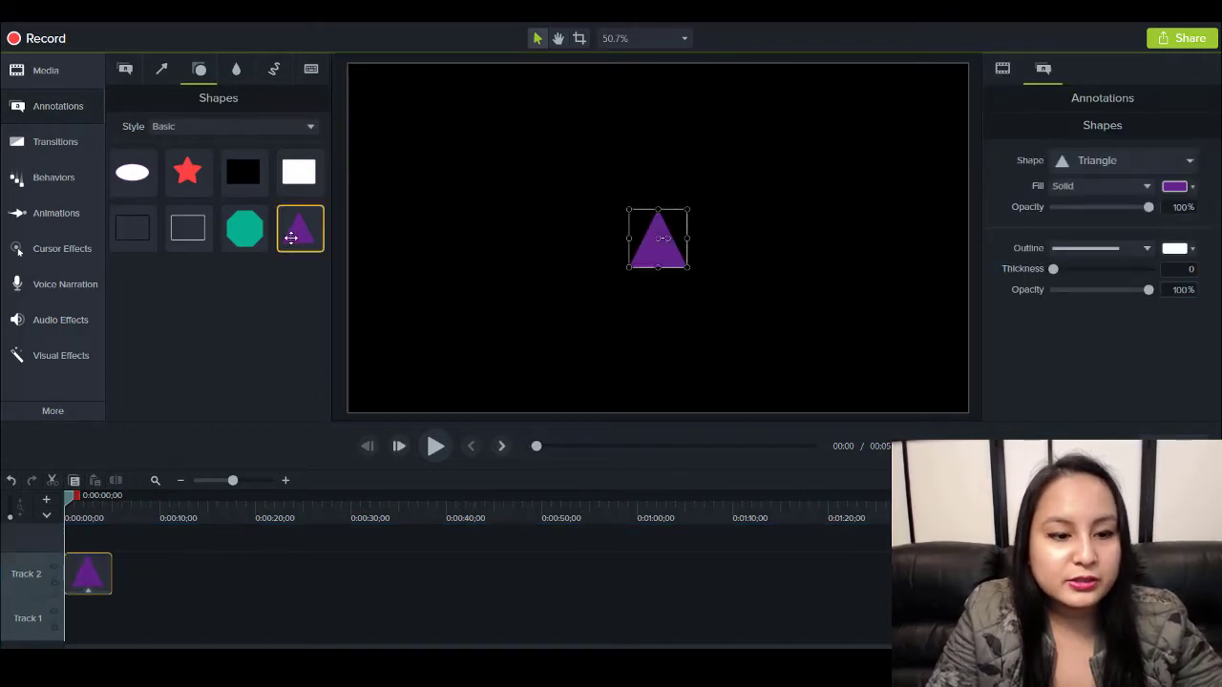
left_click_drag(300, 229, 67, 540)
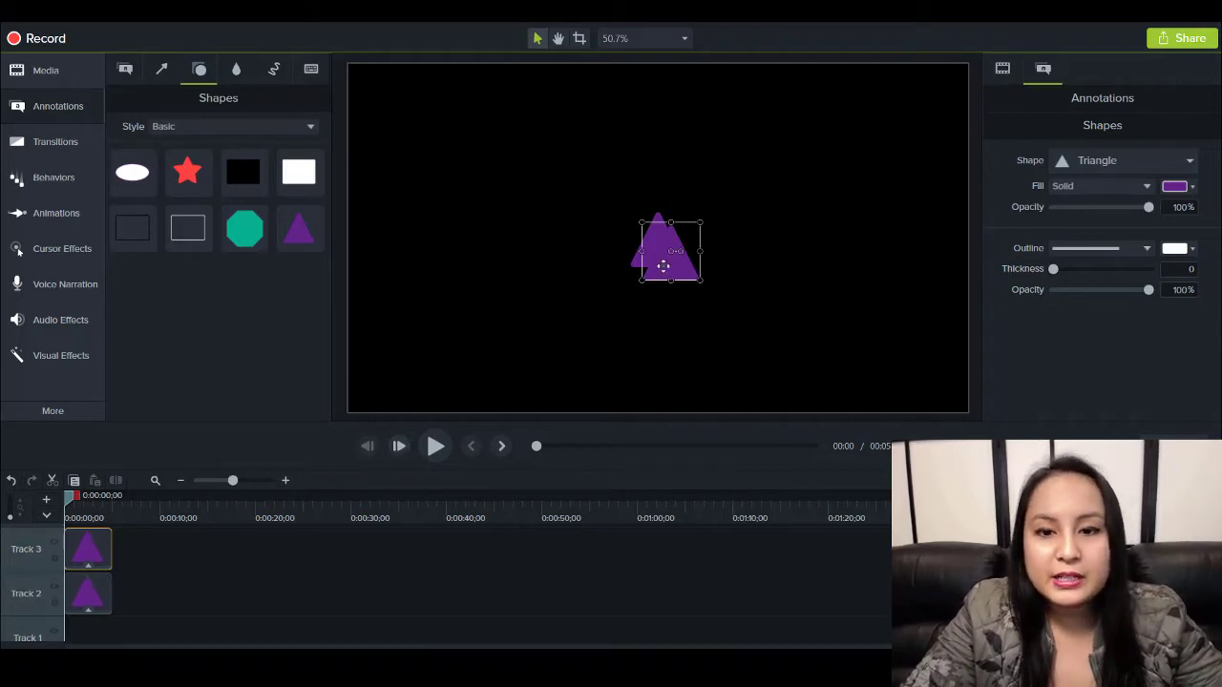
Move the triangles to the lower-left and lower-right corners and stretch both up to the canvas top
left_click_drag(664, 266, 929, 395)
left_click_drag(651, 258, 599, 414)
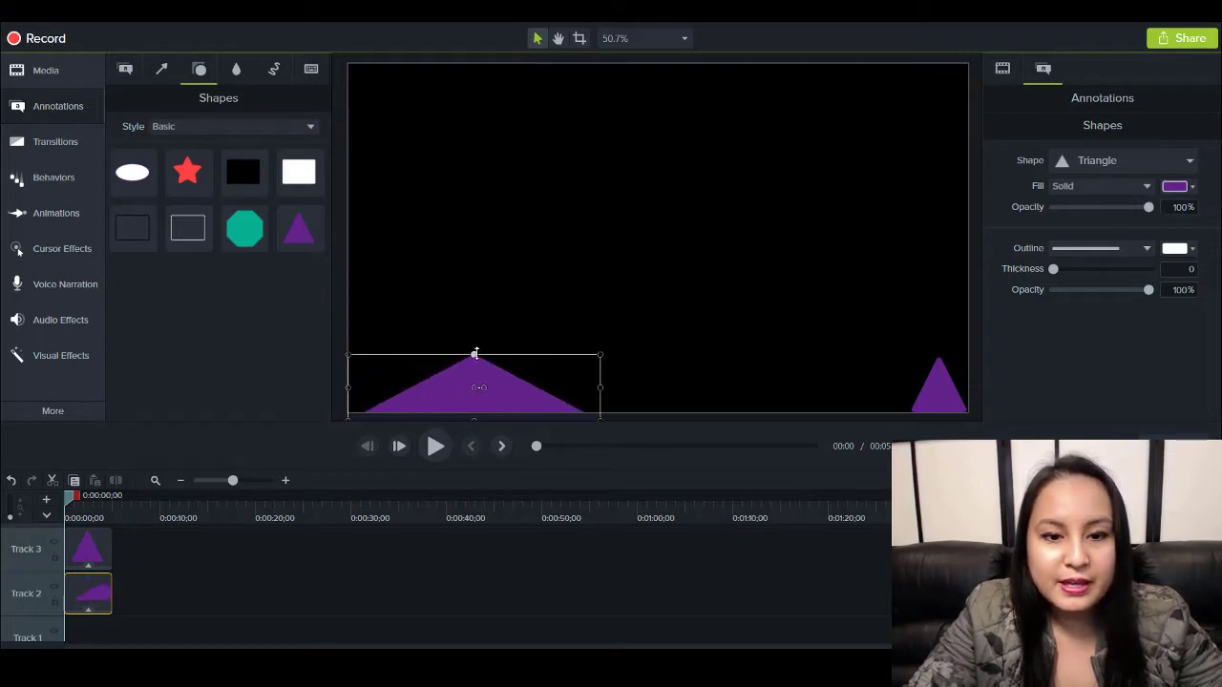
left_click_drag(474, 355, 455, 63)
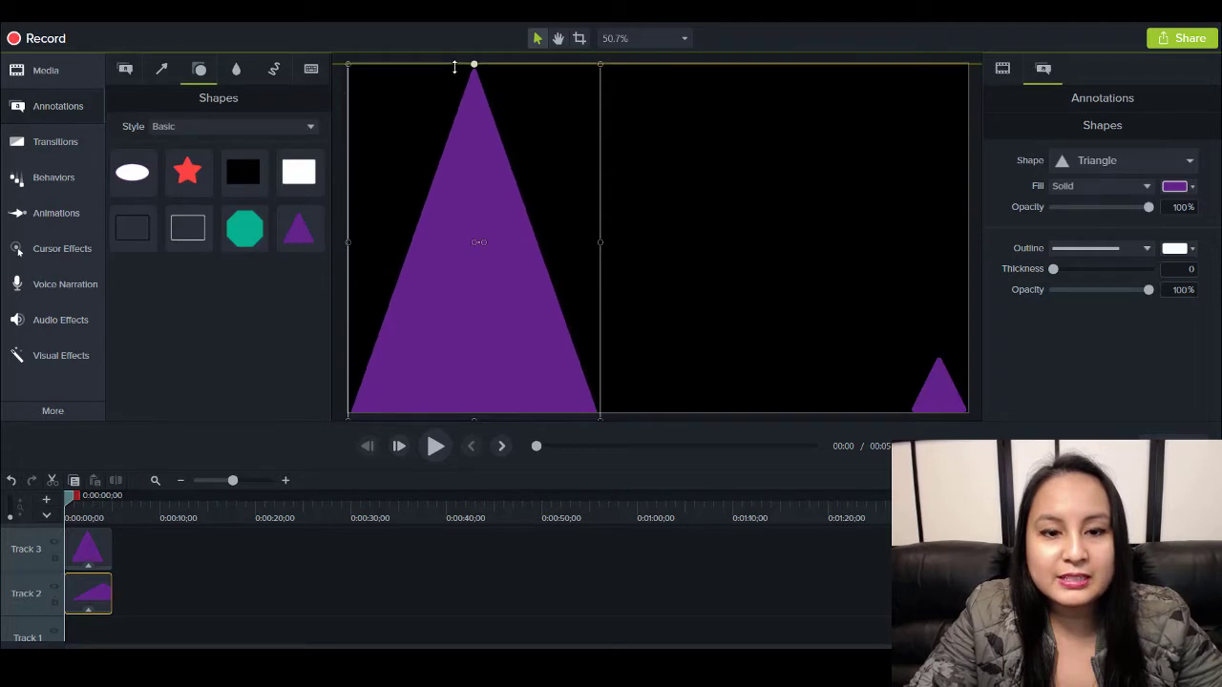
left_click(938, 402)
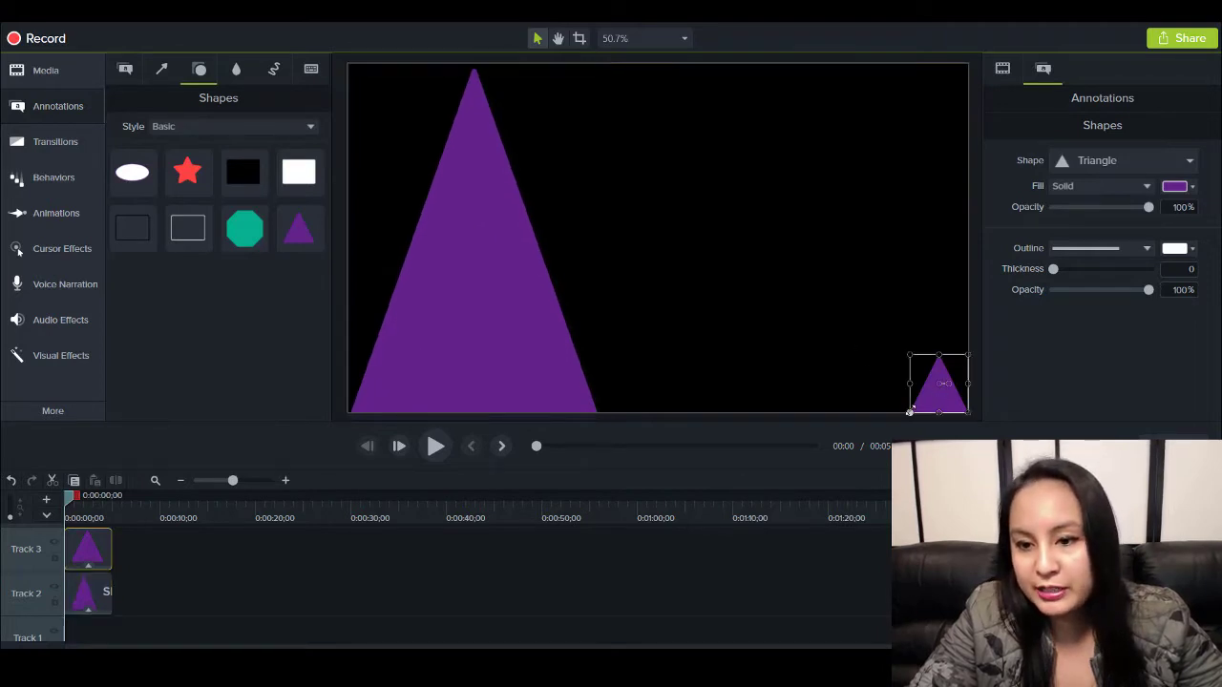
left_click_drag(910, 411, 723, 412)
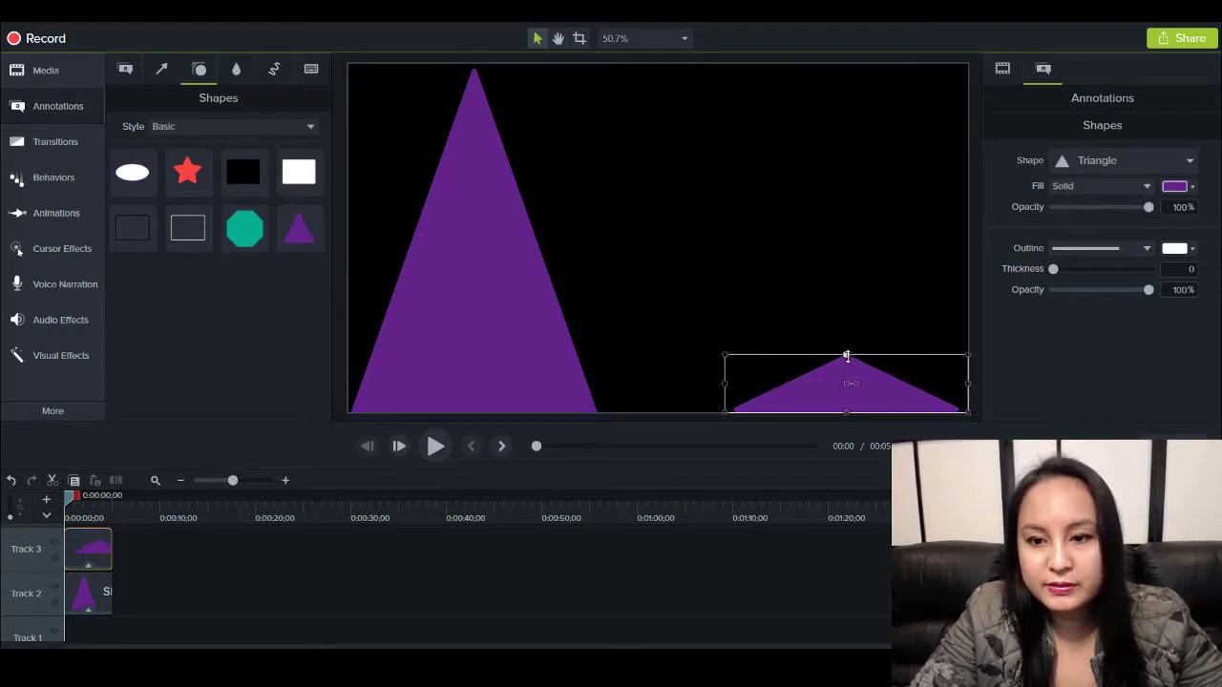
left_click_drag(846, 356, 801, 66)
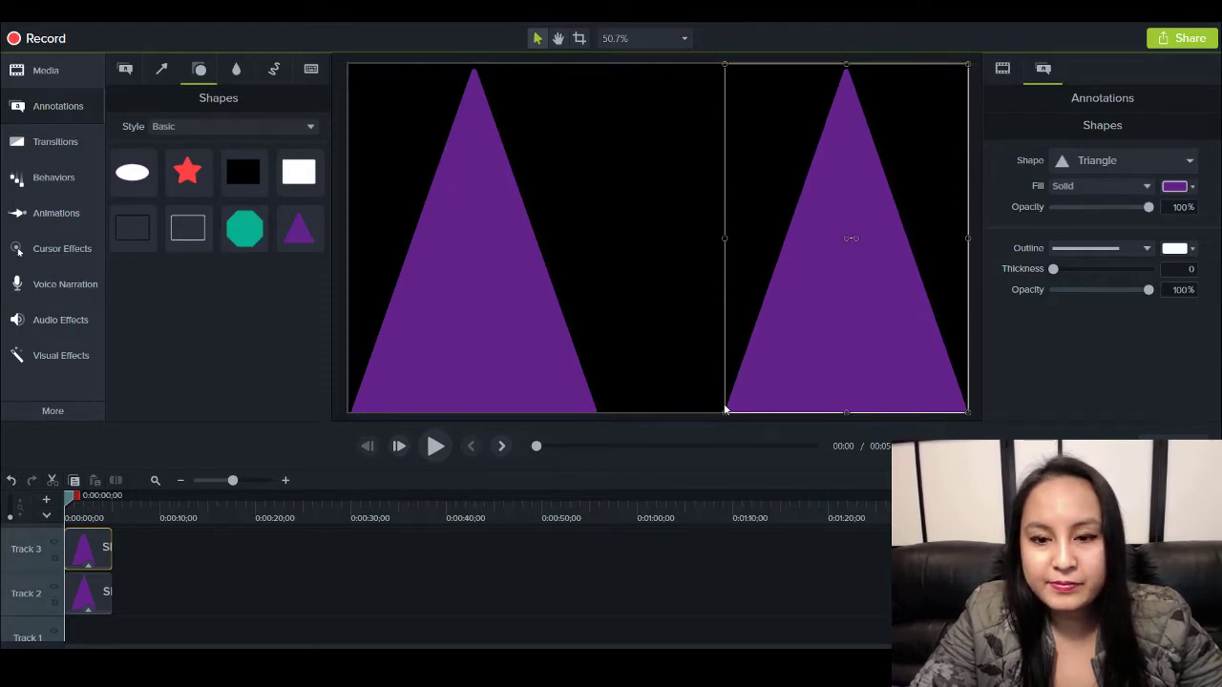
left_click_drag(722, 412, 736, 412)
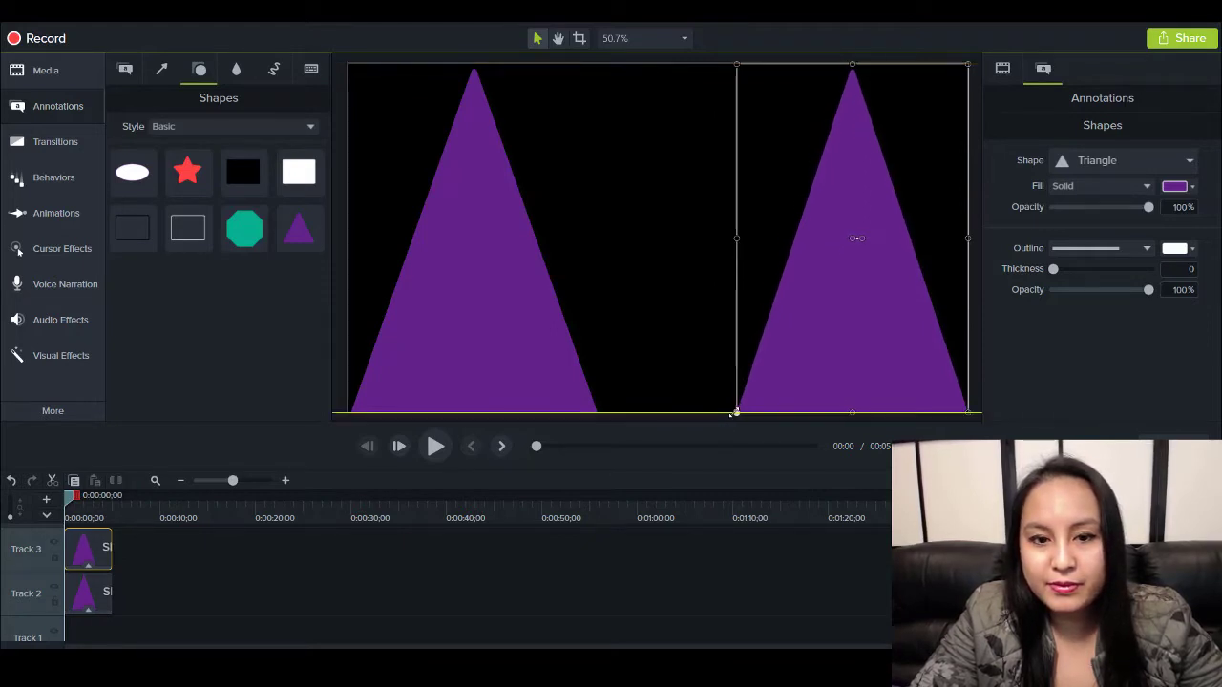
left_click(518, 370)
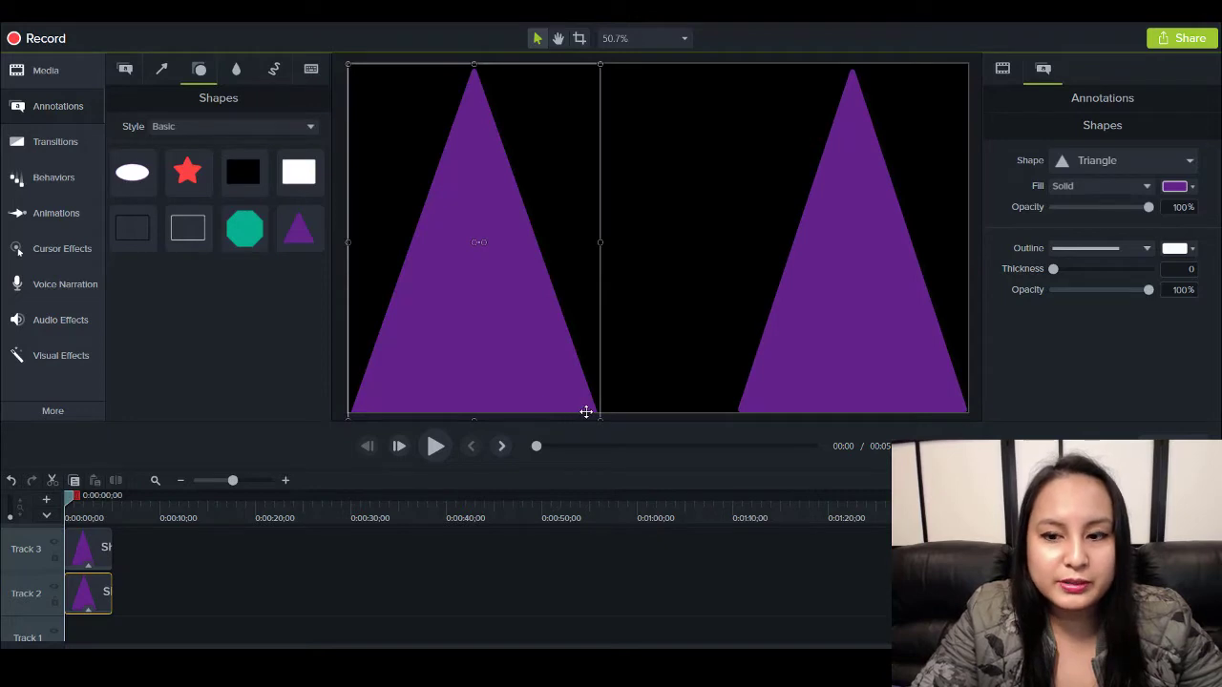
Narrow the left triangle's base and drop a white rectangle onto a new fourth track
left_click_drag(600, 420, 593, 418)
left_click(642, 244)
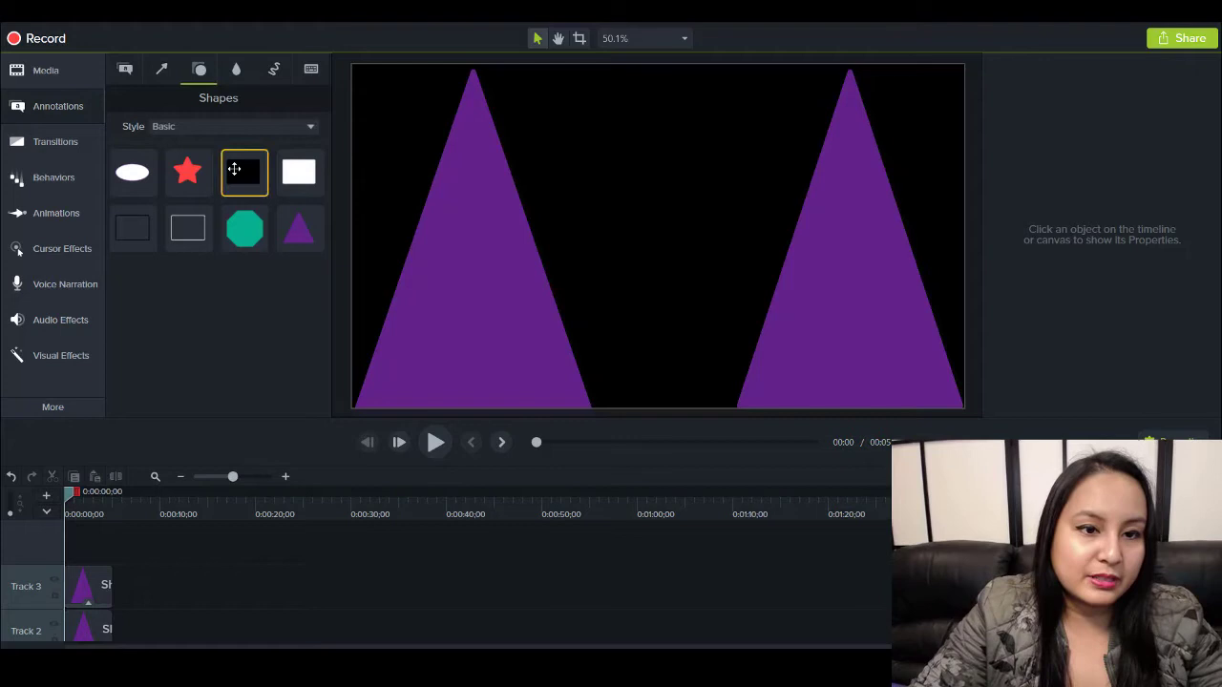
left_click_drag(307, 173, 59, 540)
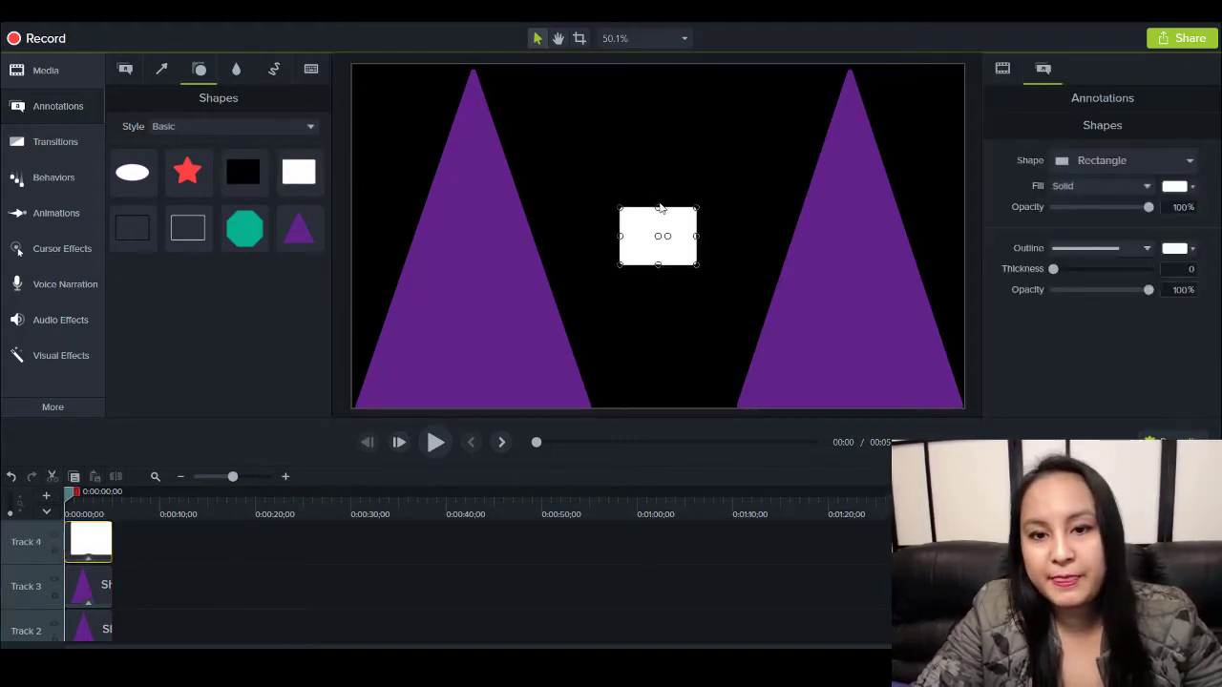
Stretch the white rectangle to the full canvas height, widen it and centre it between the triangles
left_click_drag(657, 208, 657, 65)
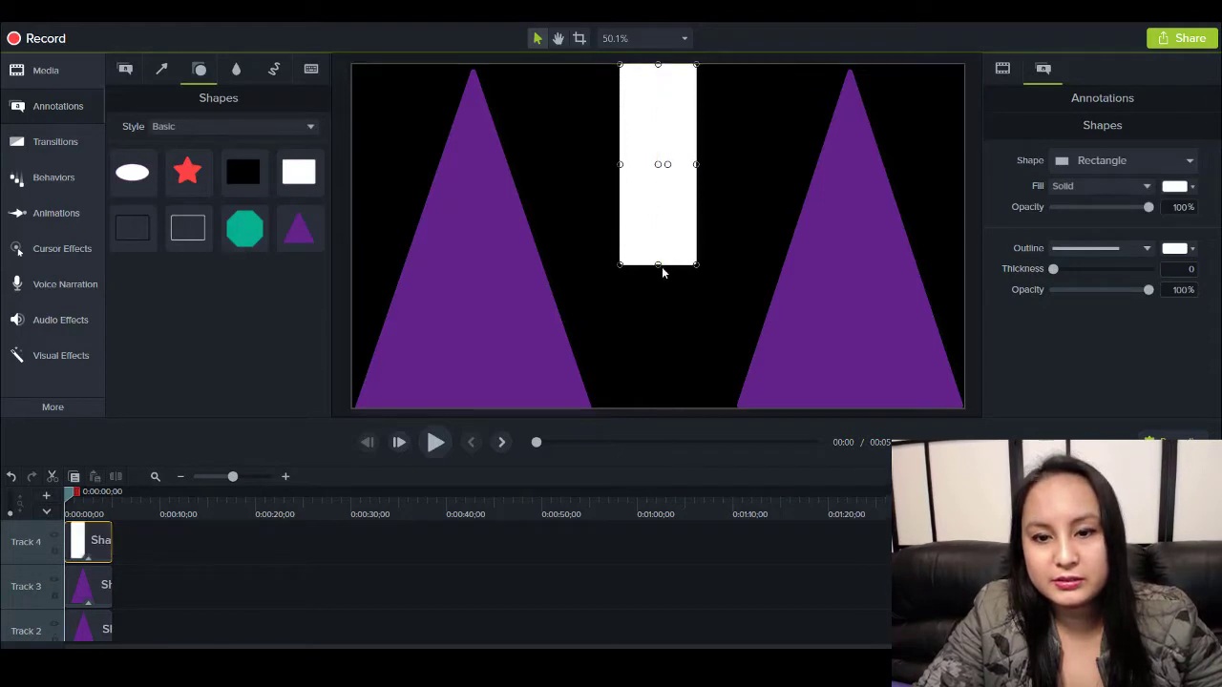
left_click_drag(658, 265, 684, 410)
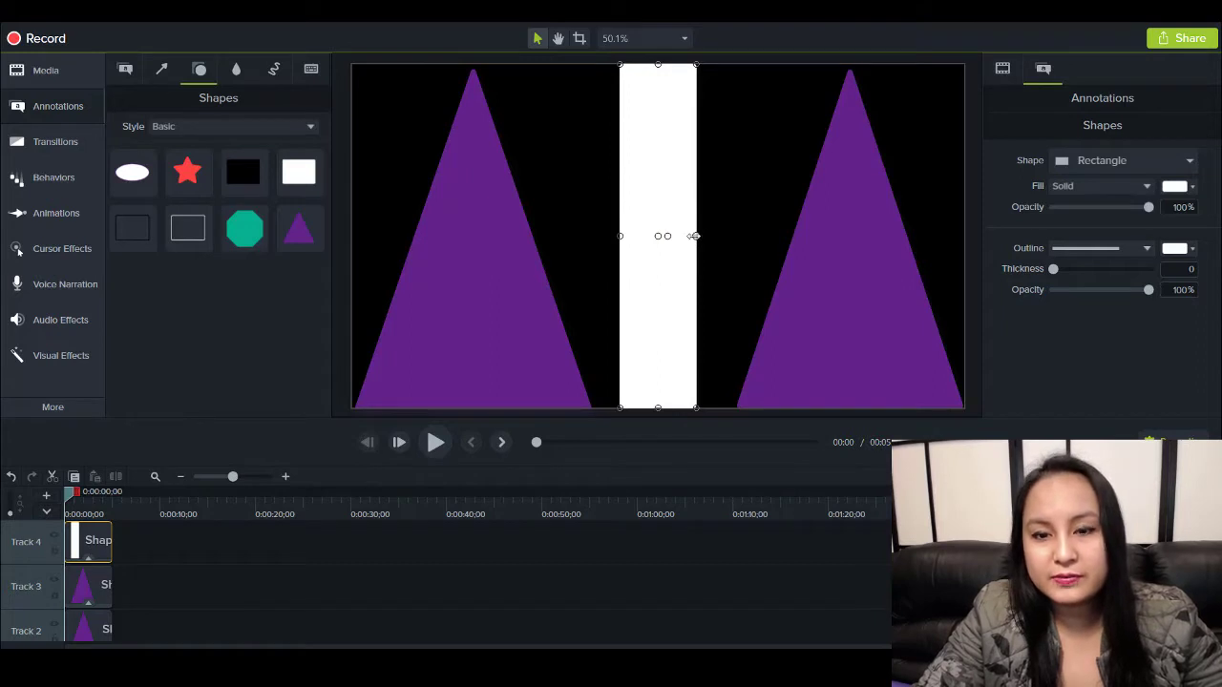
left_click_drag(694, 236, 721, 236)
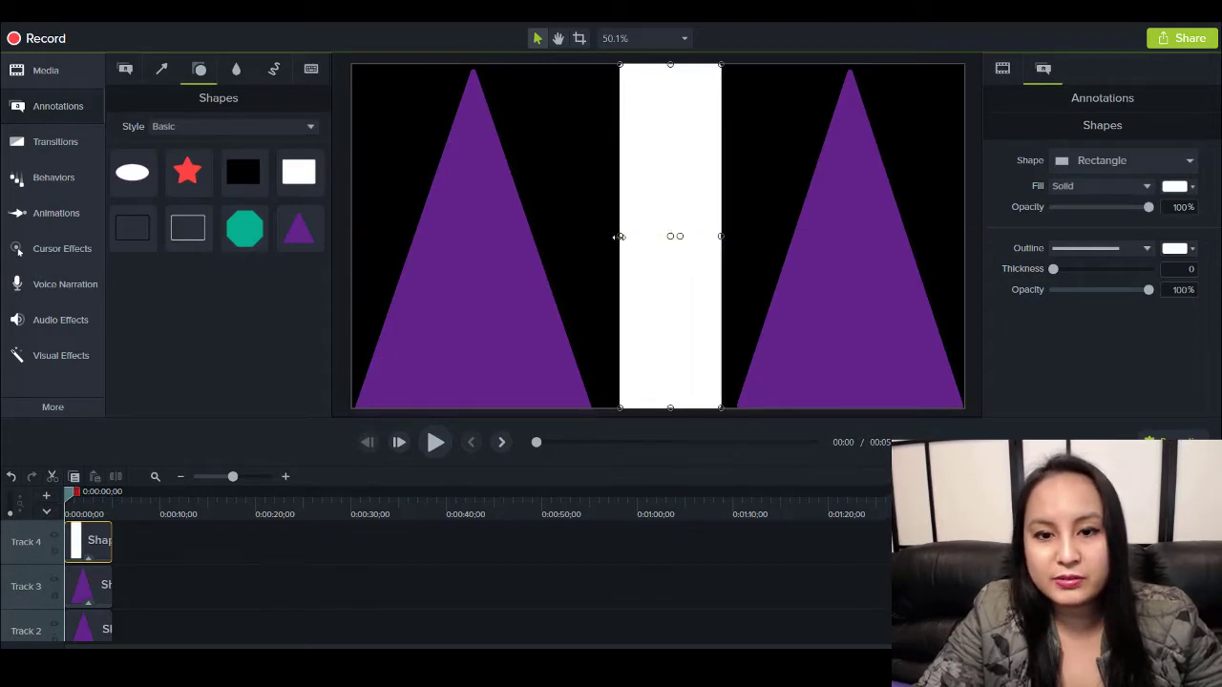
left_click_drag(619, 235, 630, 265)
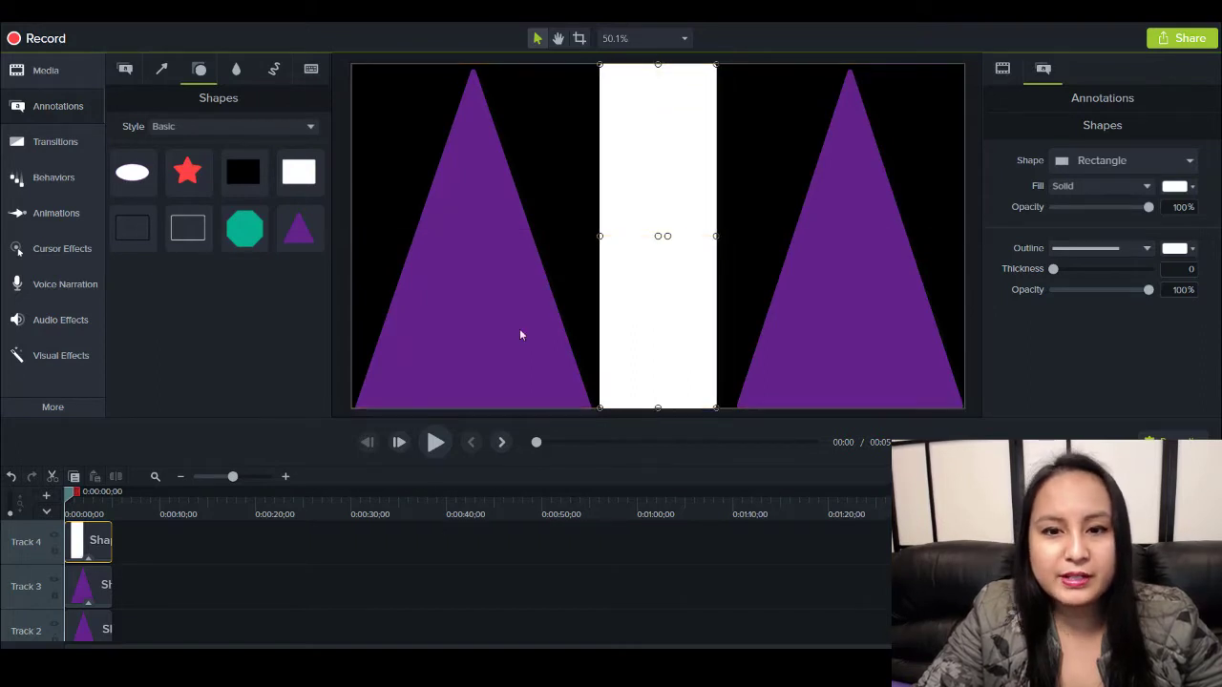
Preview the composition to 3 seconds, then show the Animations > Behaviors presets
left_click(435, 443)
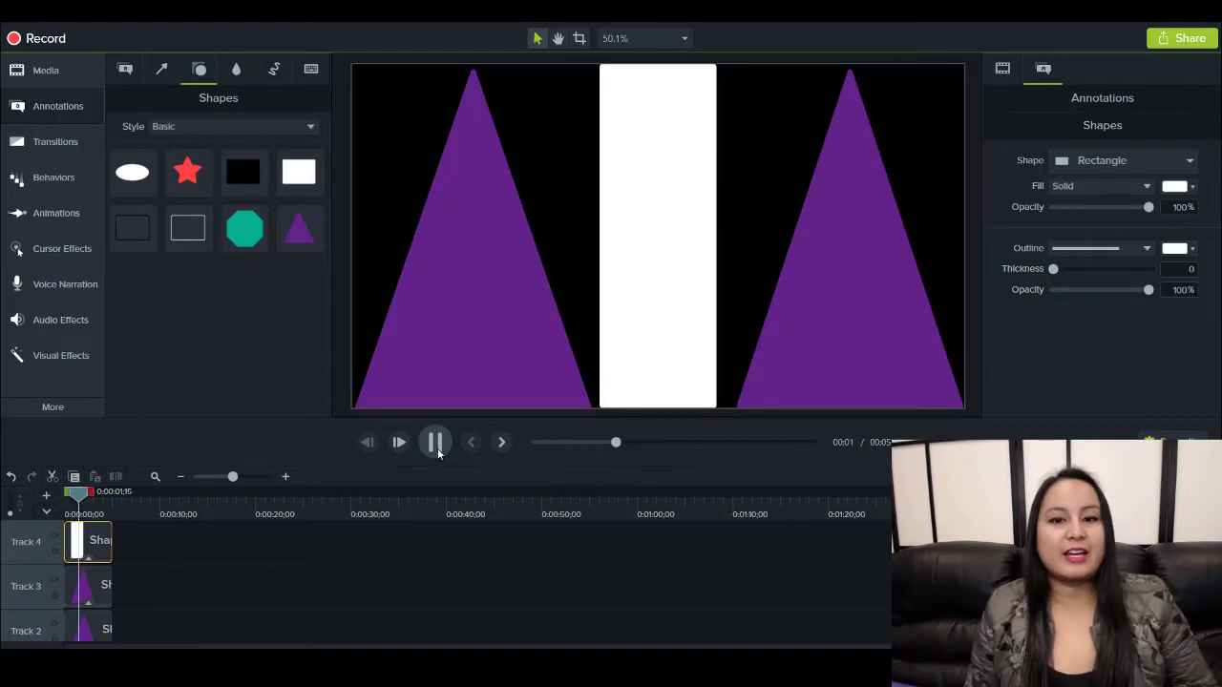
left_click(436, 445)
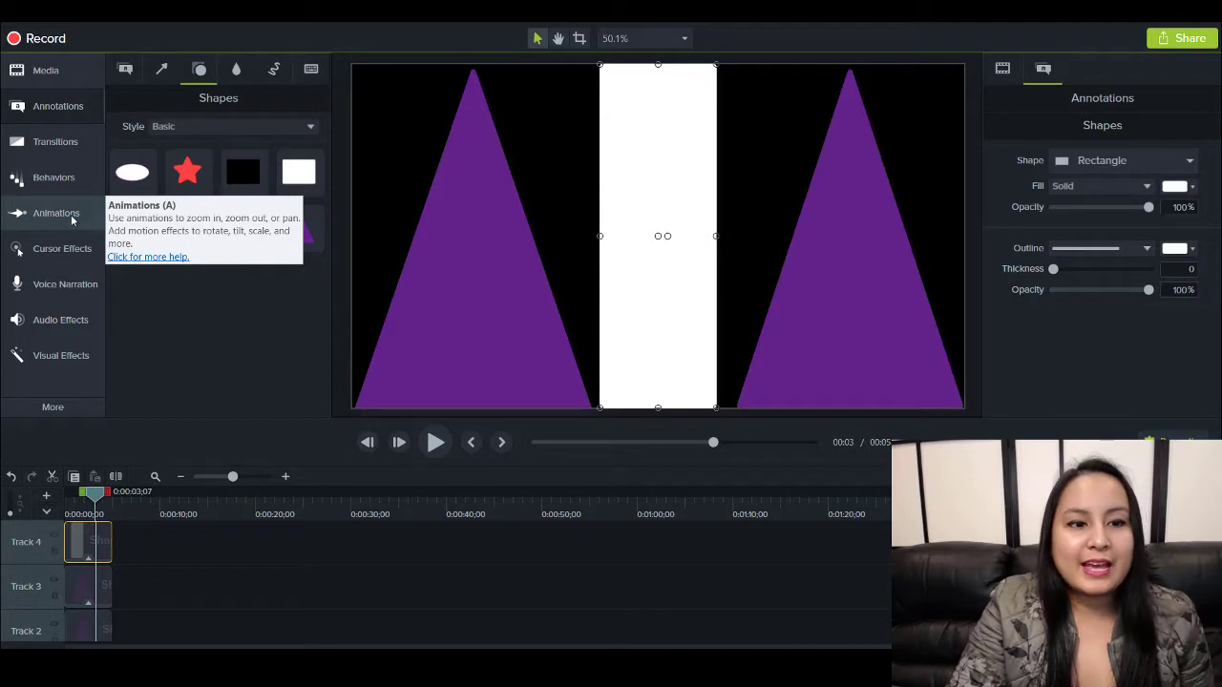
left_click(55, 221)
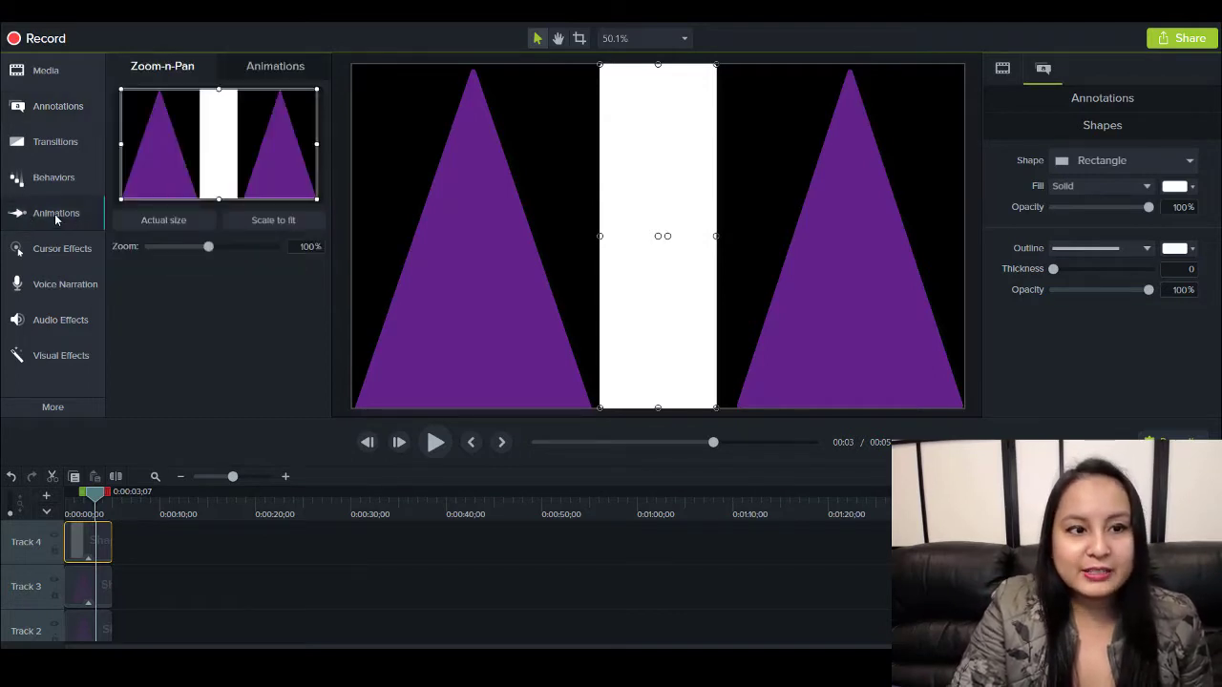
left_click(55, 179)
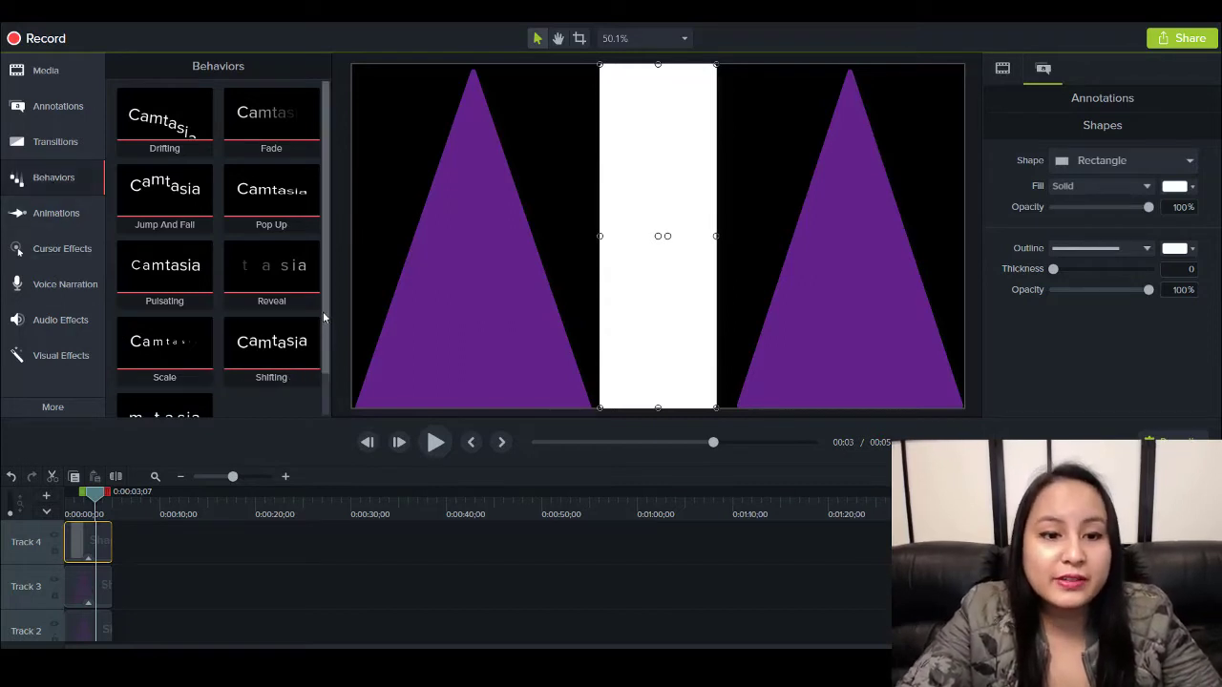
Apply the Sliding behavior to the right triangle, the left triangle and the white bar
left_click_drag(322, 311, 325, 346)
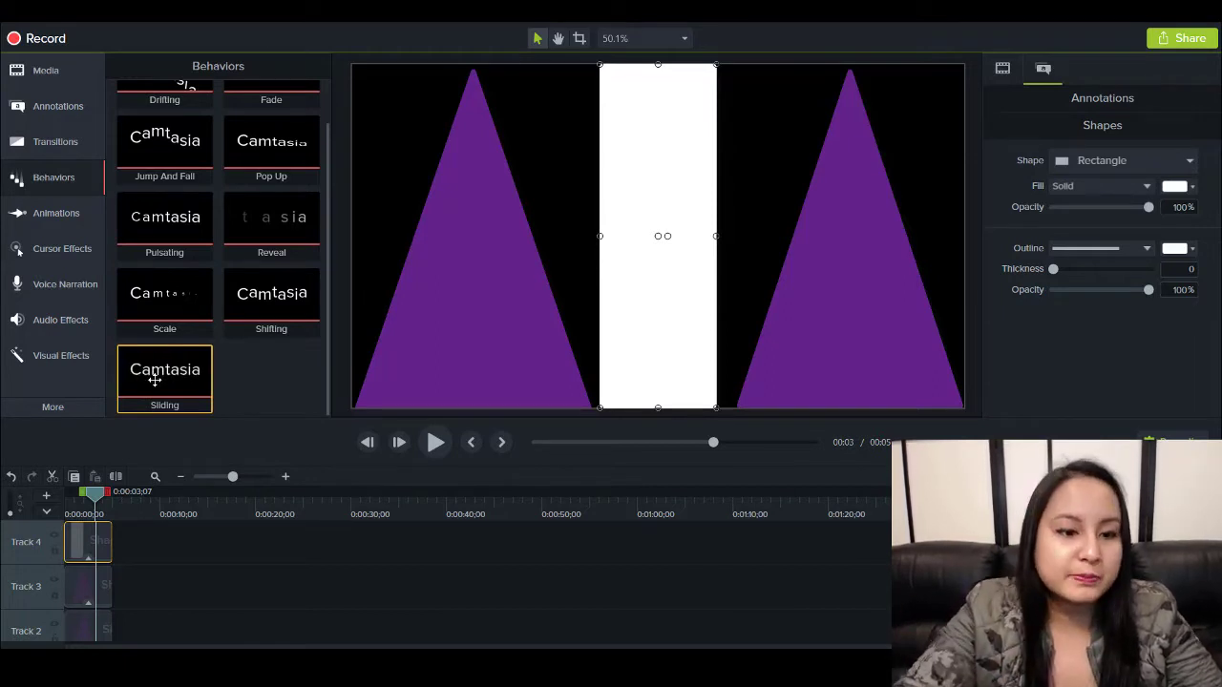
left_click_drag(165, 402, 91, 598)
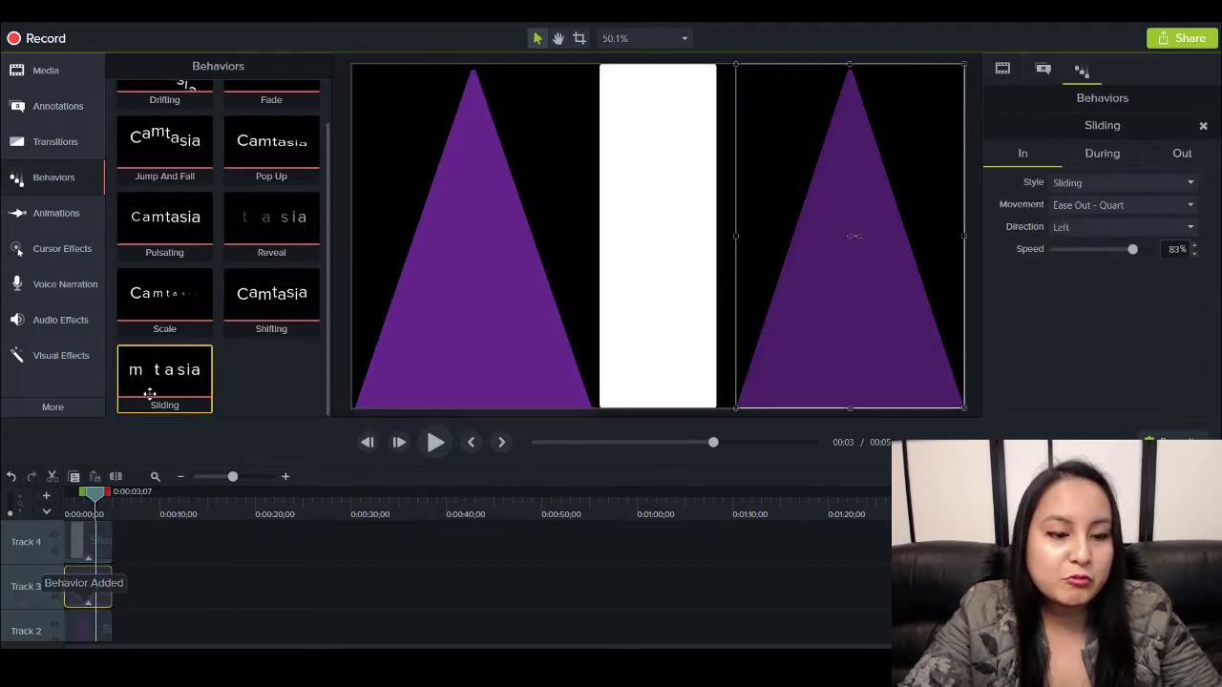
left_click_drag(150, 393, 99, 627)
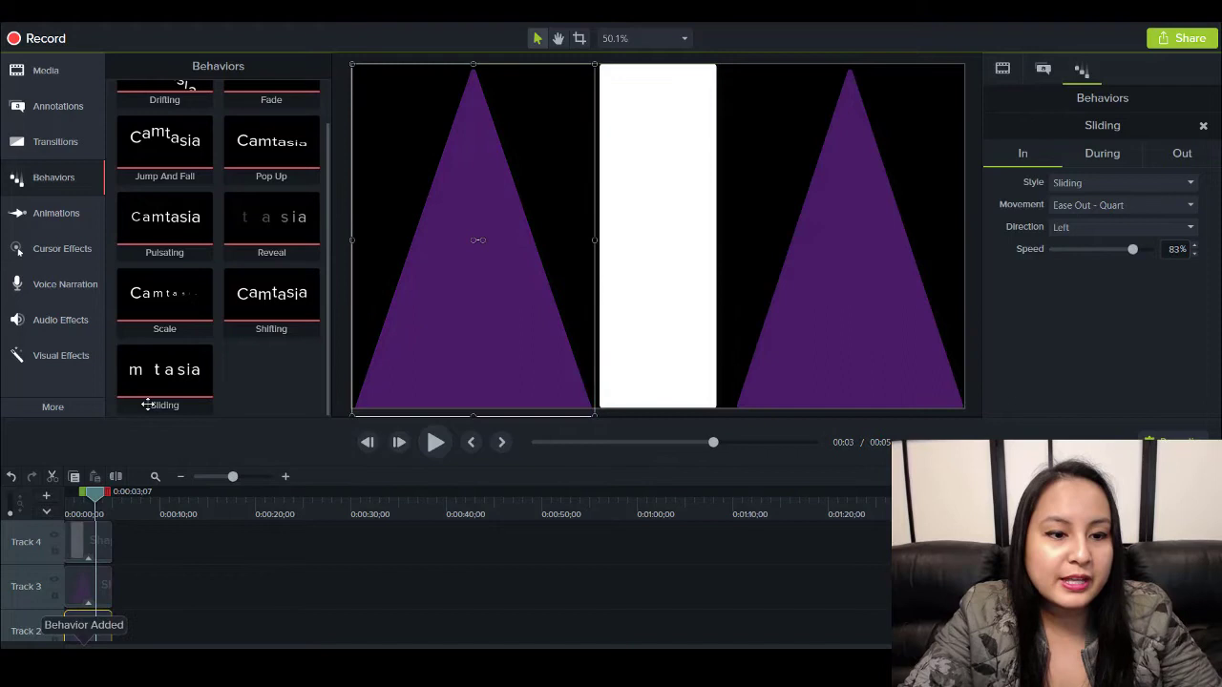
left_click_drag(147, 403, 77, 535)
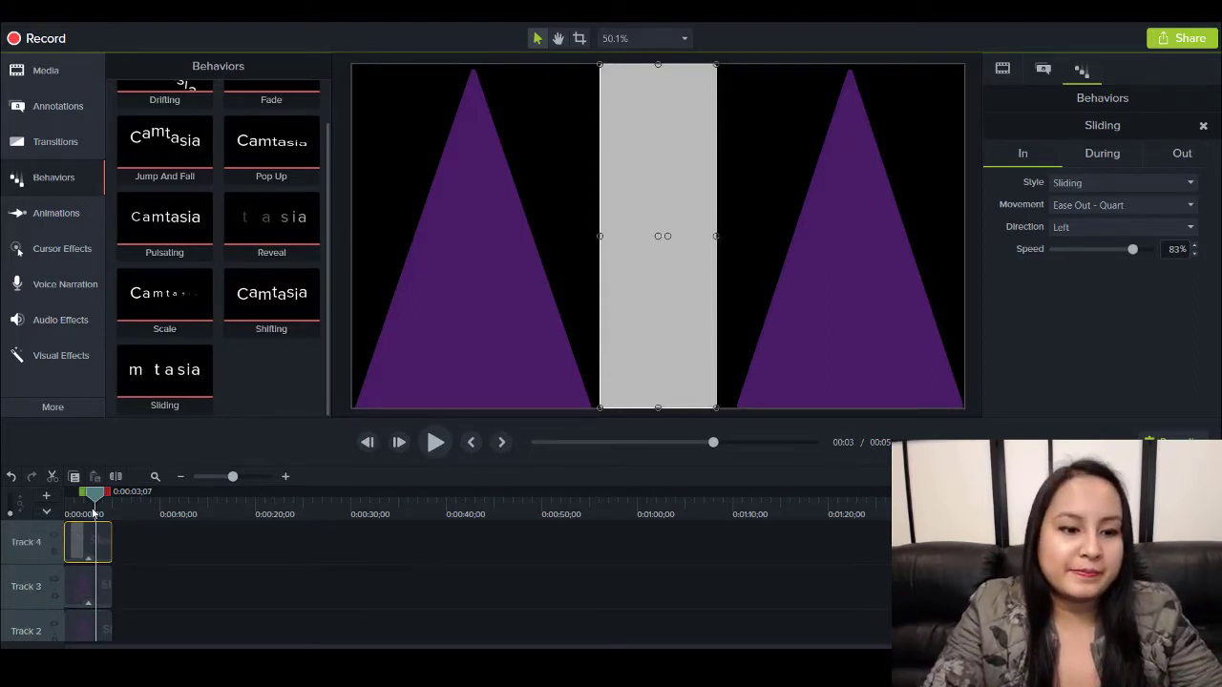
Rewind and preview the sliding animation, stopping where all shapes are visible
left_click_drag(91, 501, 69, 494)
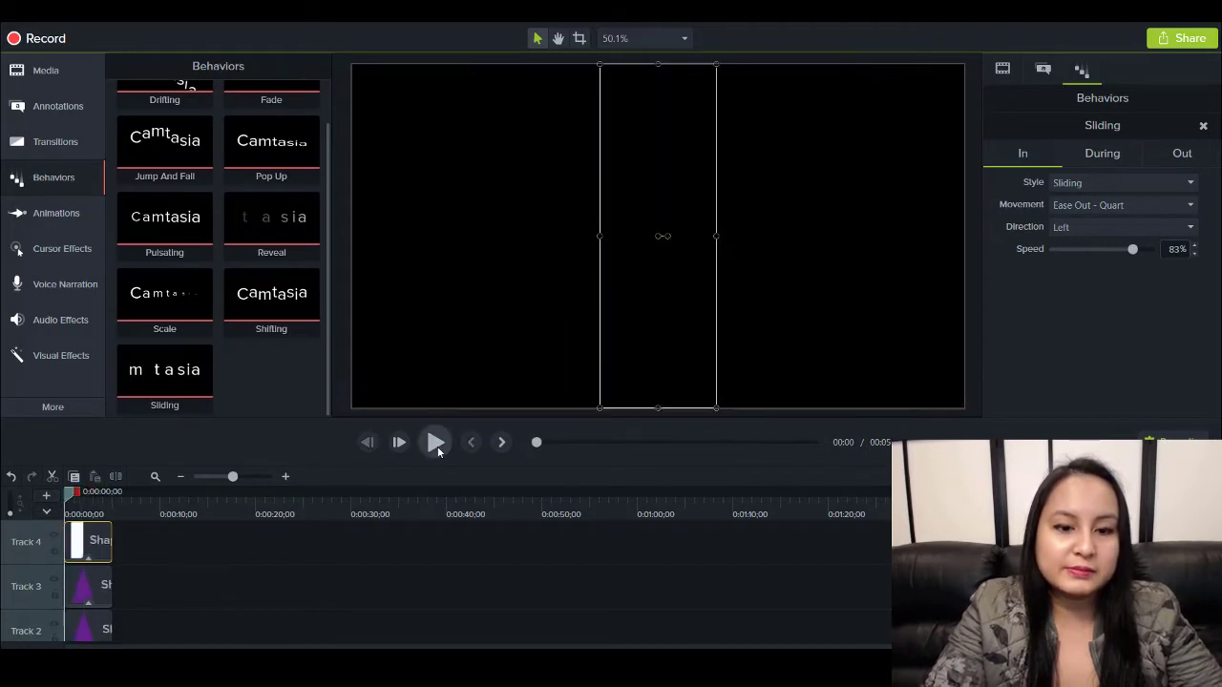
left_click(435, 443)
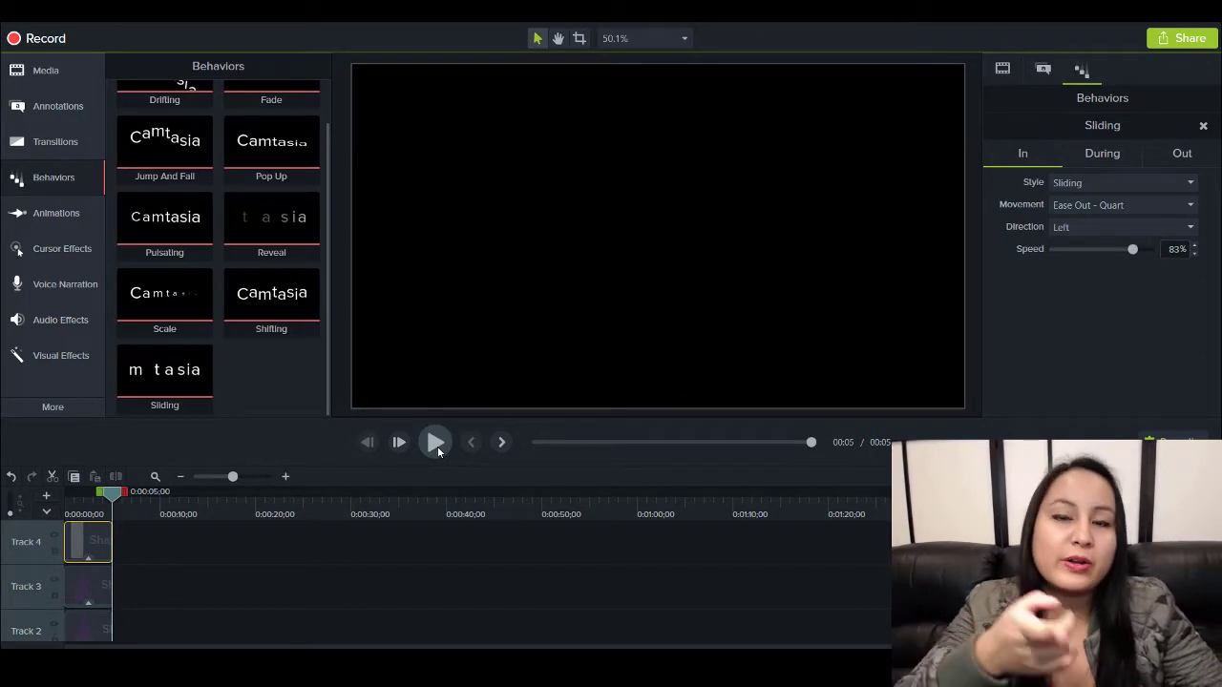
left_click(78, 506)
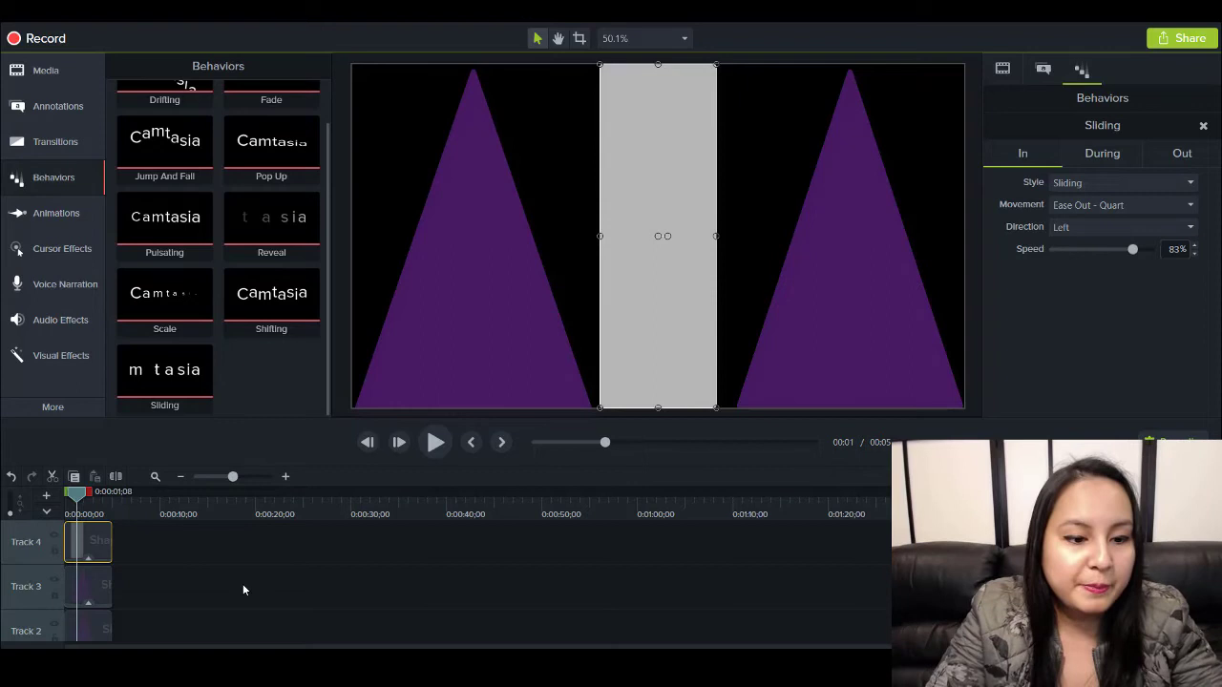
Select both triangle clips and set their Sliding In direction to Bottom and During style to None
left_click_drag(134, 589, 89, 628)
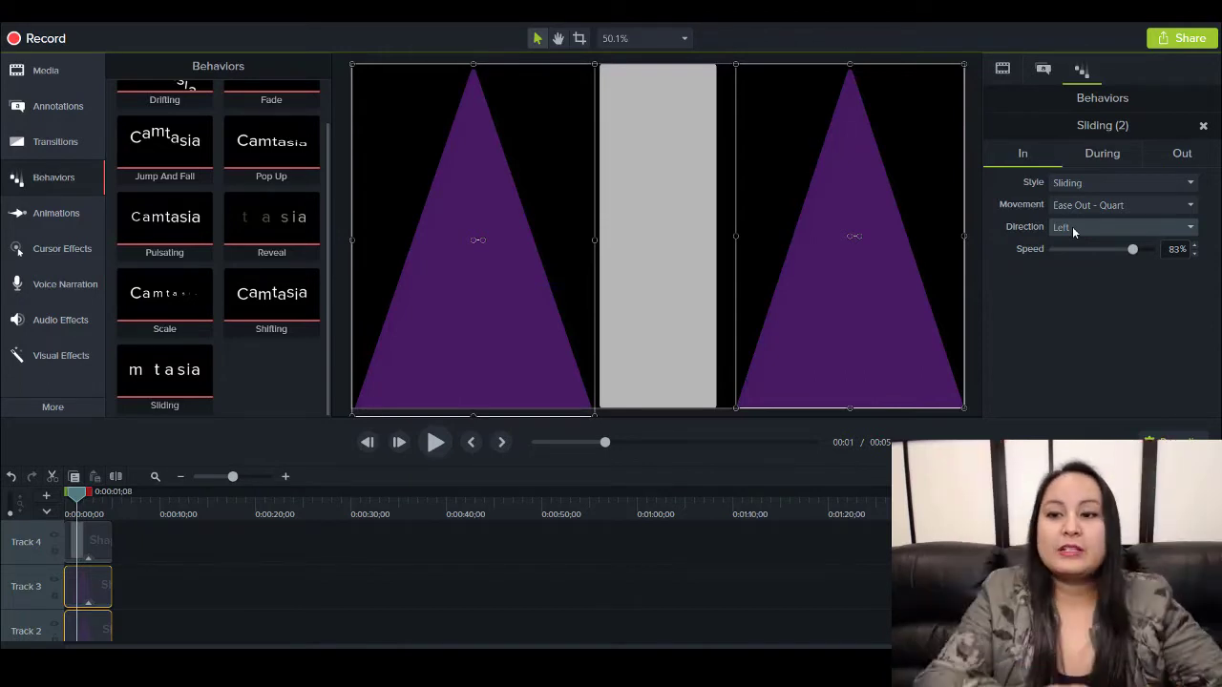
left_click(1073, 228)
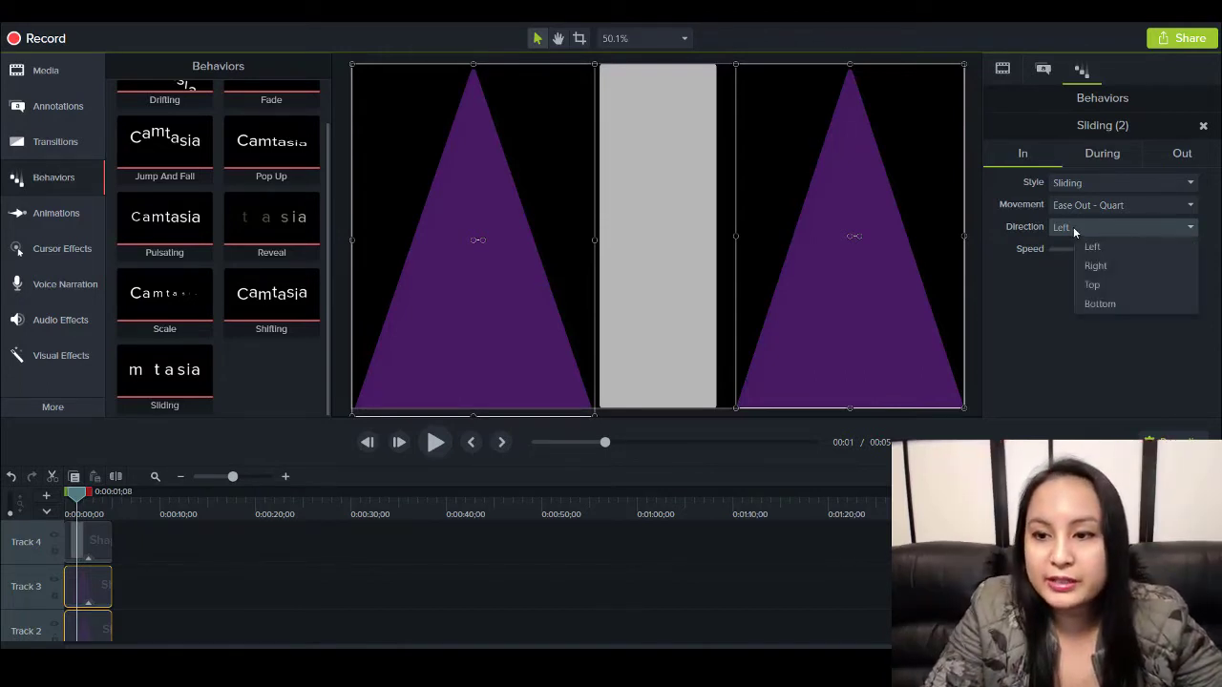
left_click(1105, 304)
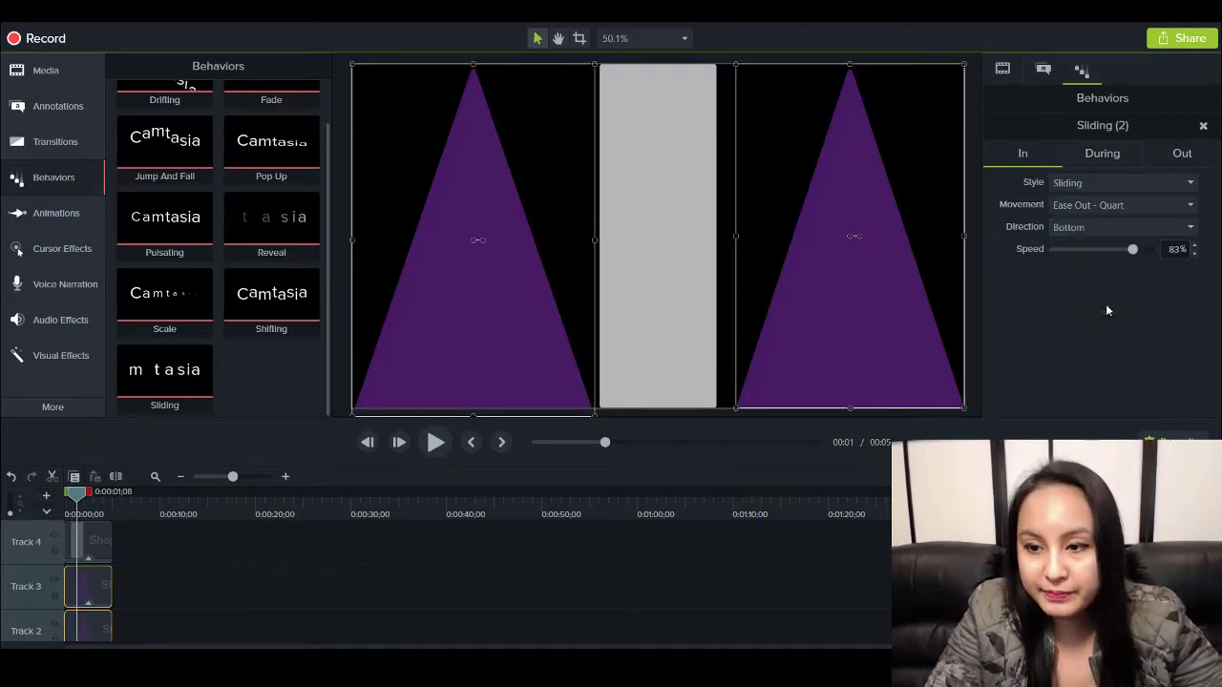
left_click(1107, 155)
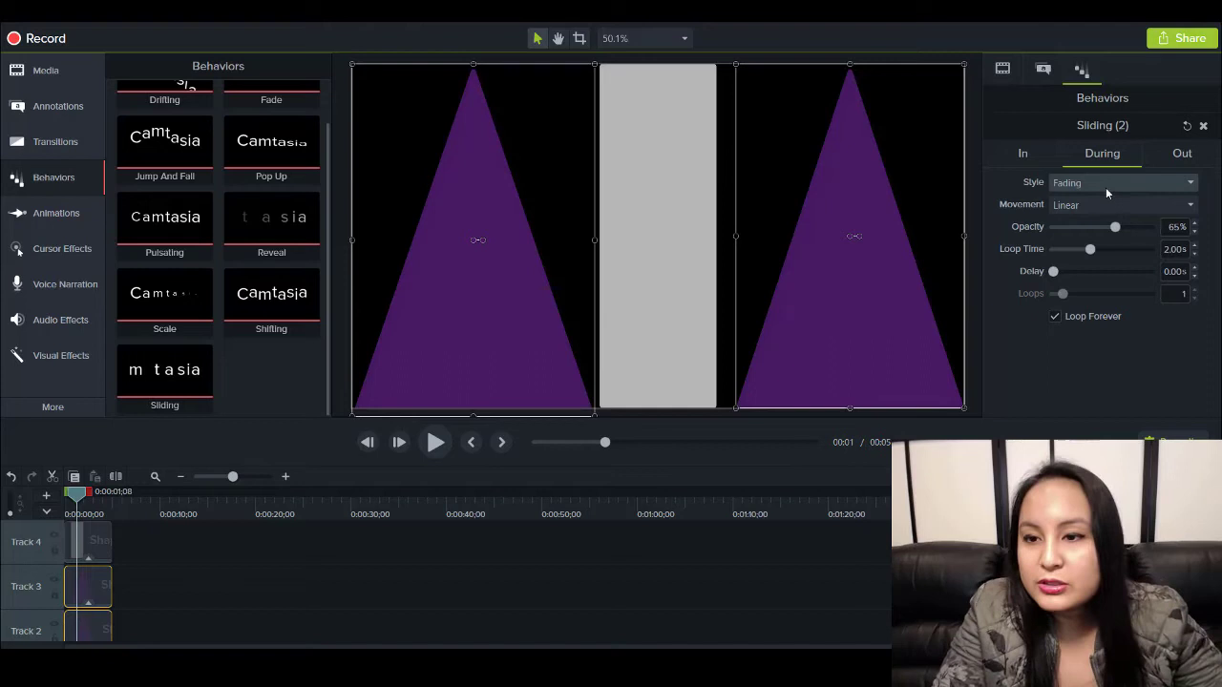
left_click(1105, 187)
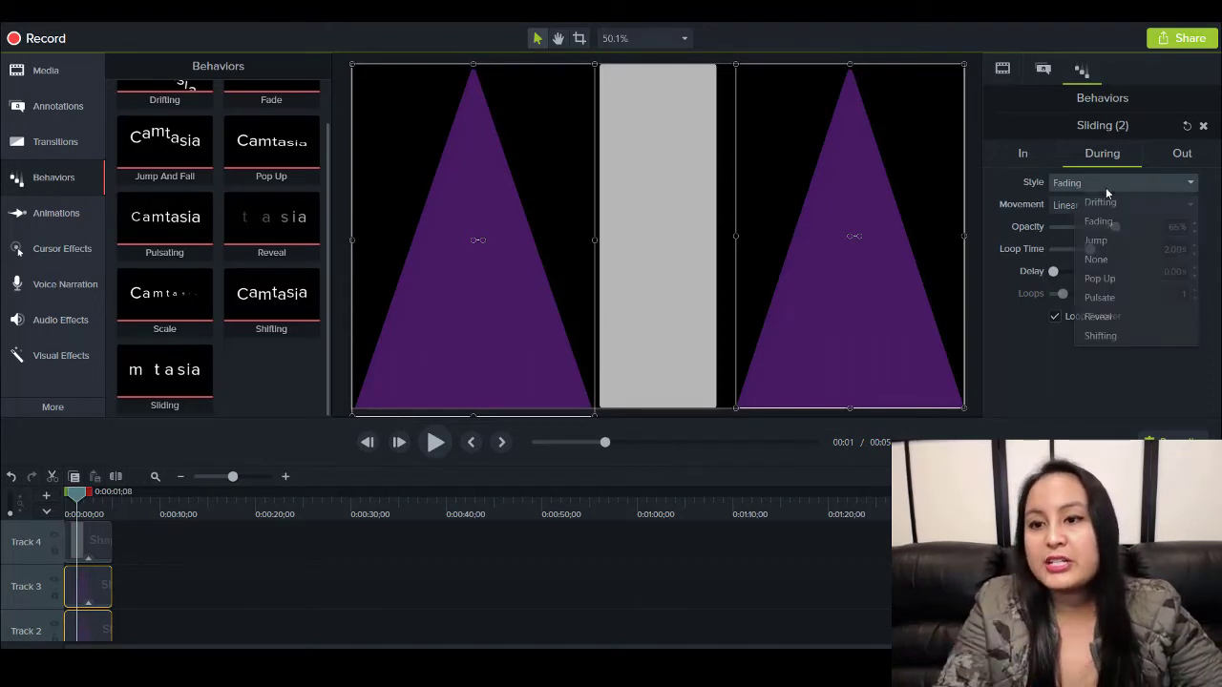
left_click(1107, 258)
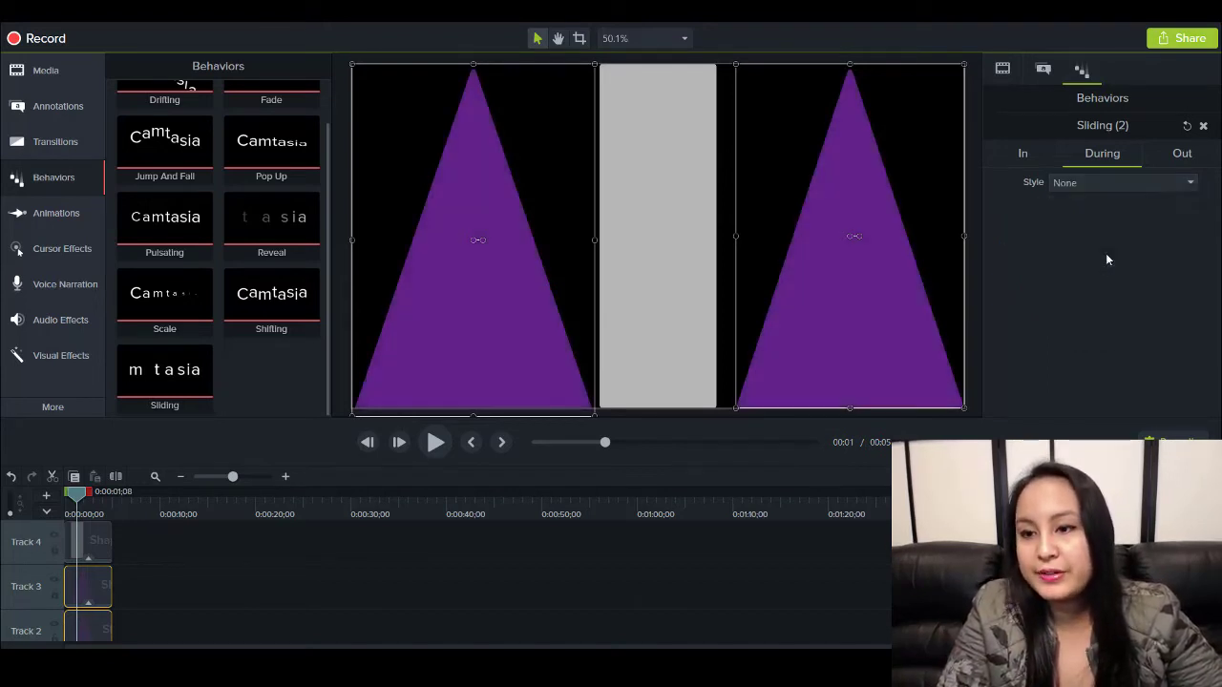
Set the triangles' Sliding Out direction to Top, then deselect them
left_click(1181, 157)
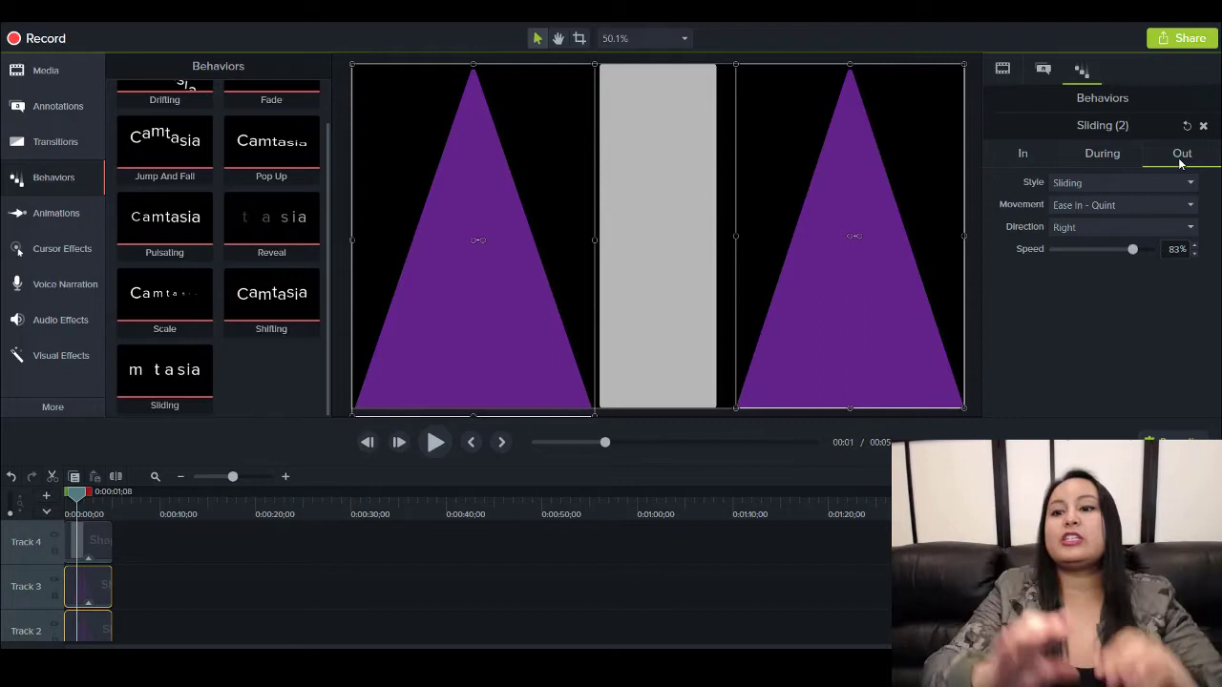
left_click(1124, 227)
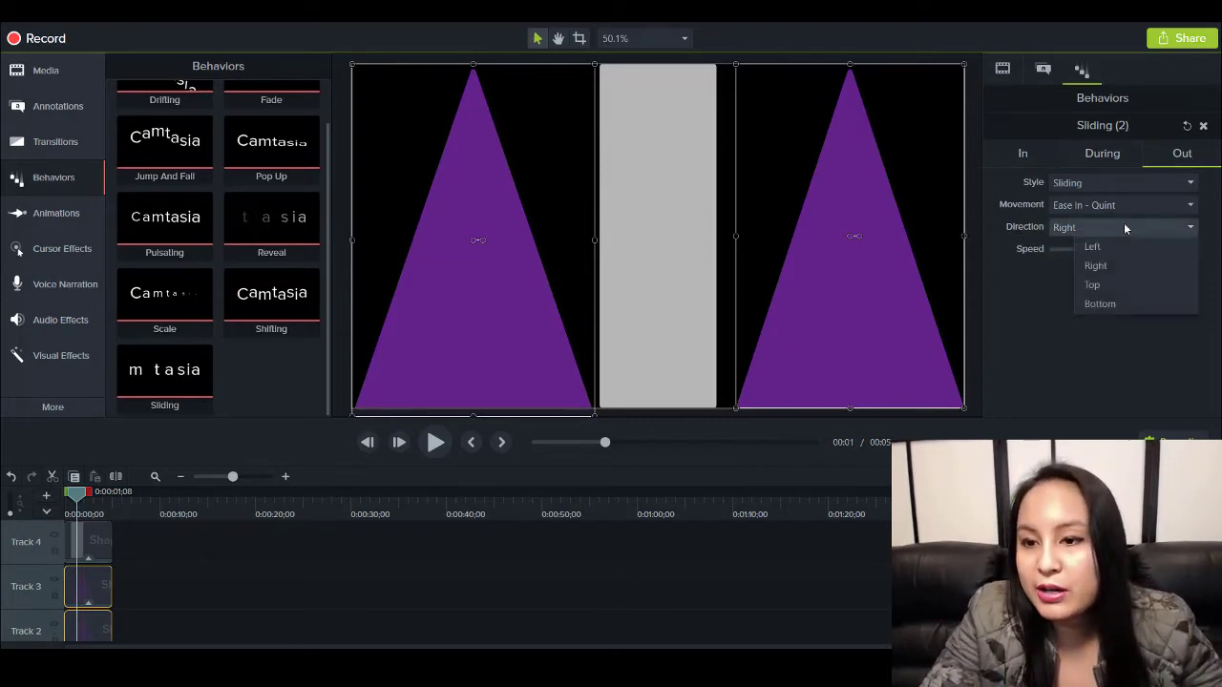
left_click(1093, 285)
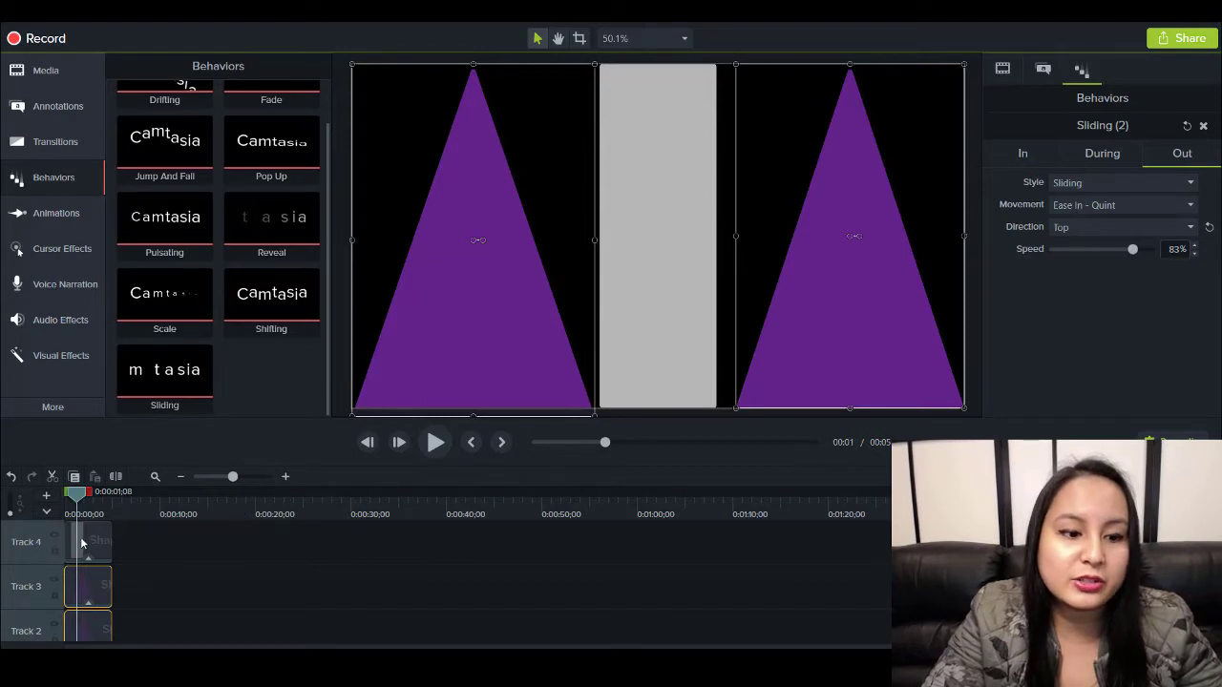
left_click(144, 540)
Select the centre bar's clip and set its Sliding In direction to Top and During style to None
left_click(101, 542)
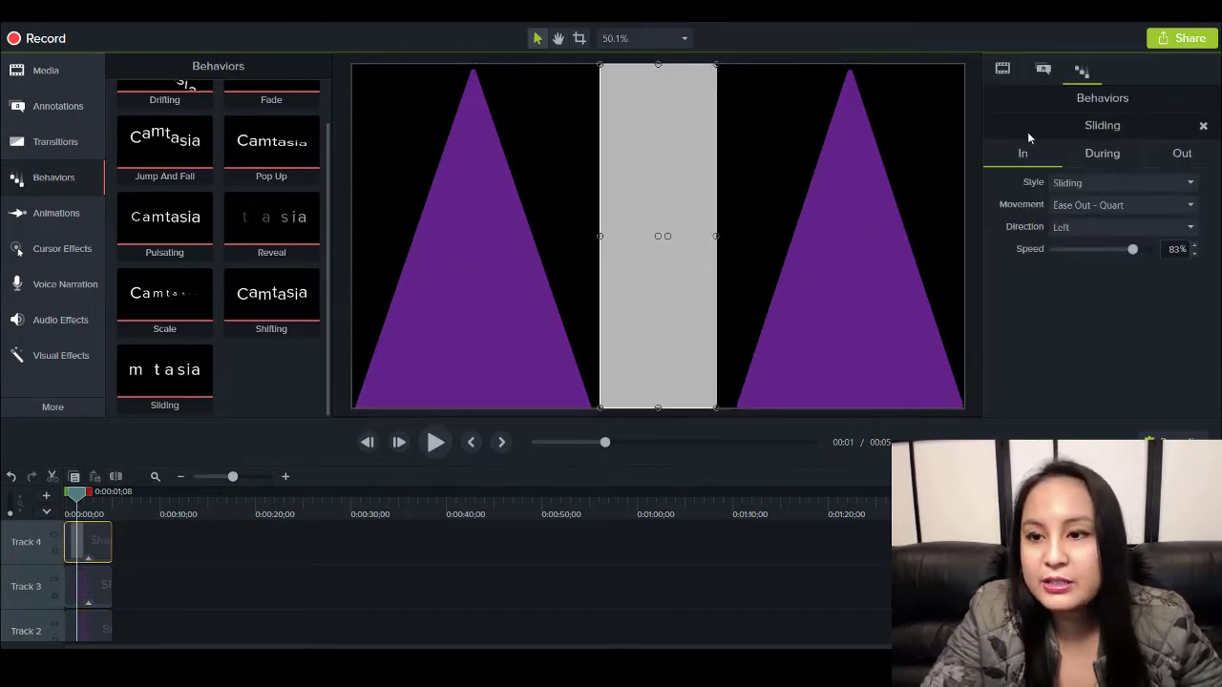
left_click(1074, 229)
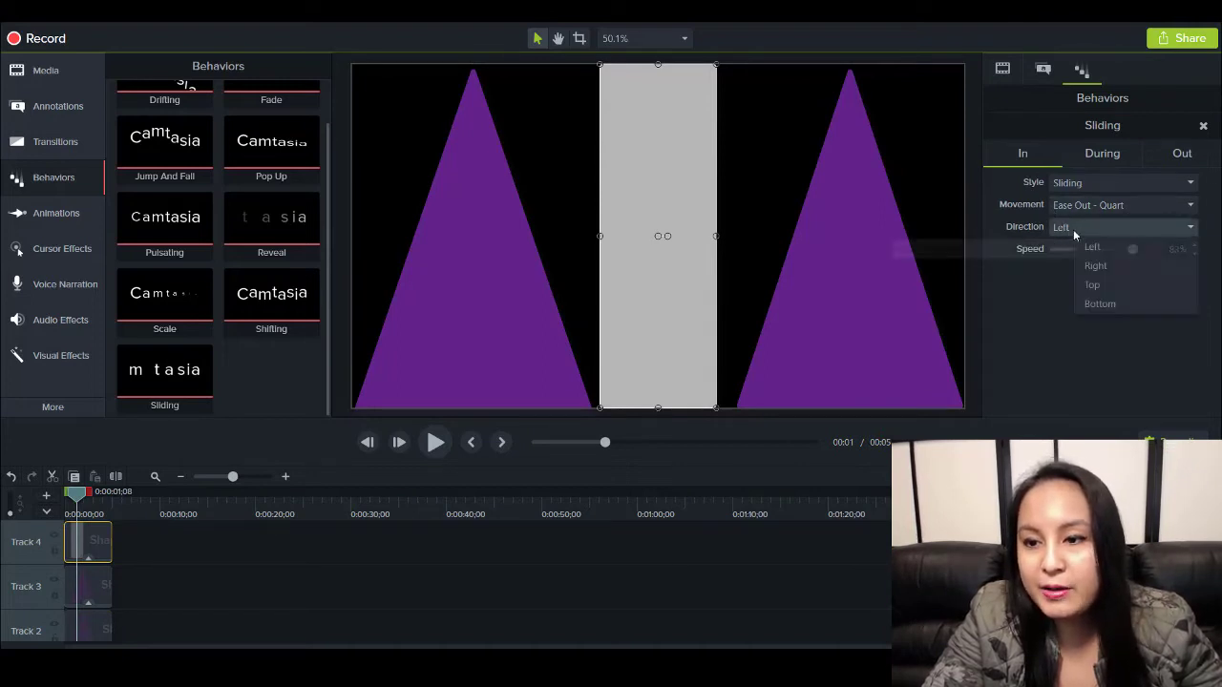
left_click(1092, 286)
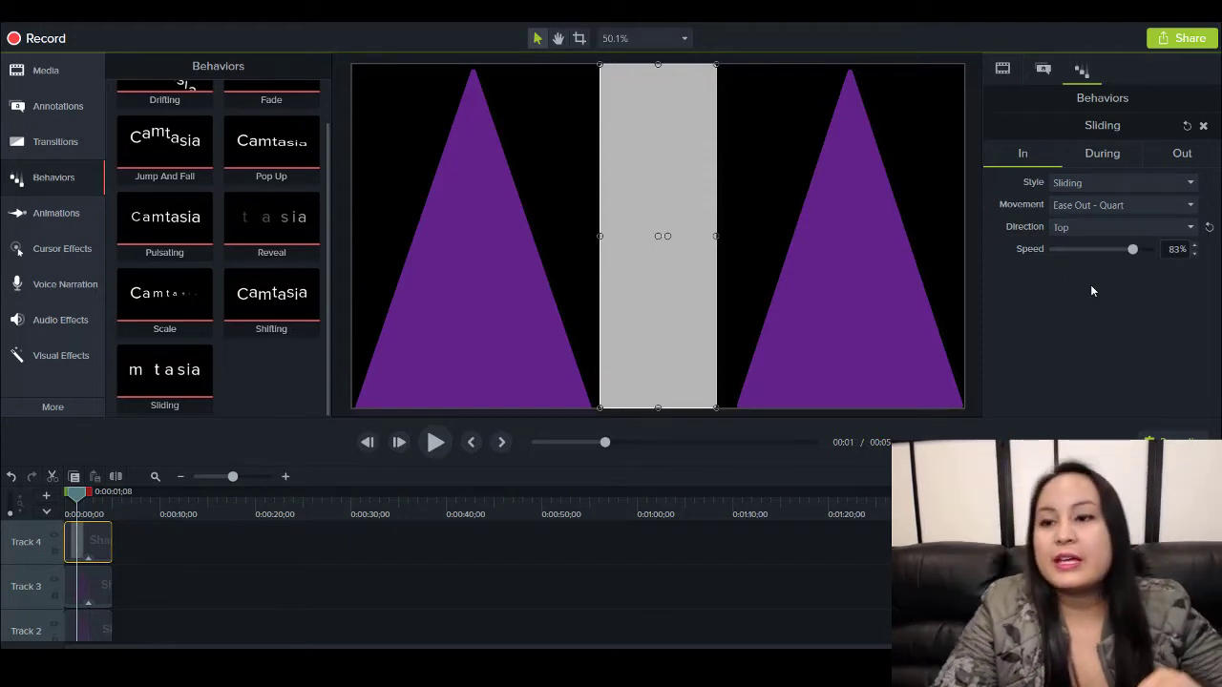
left_click(1100, 155)
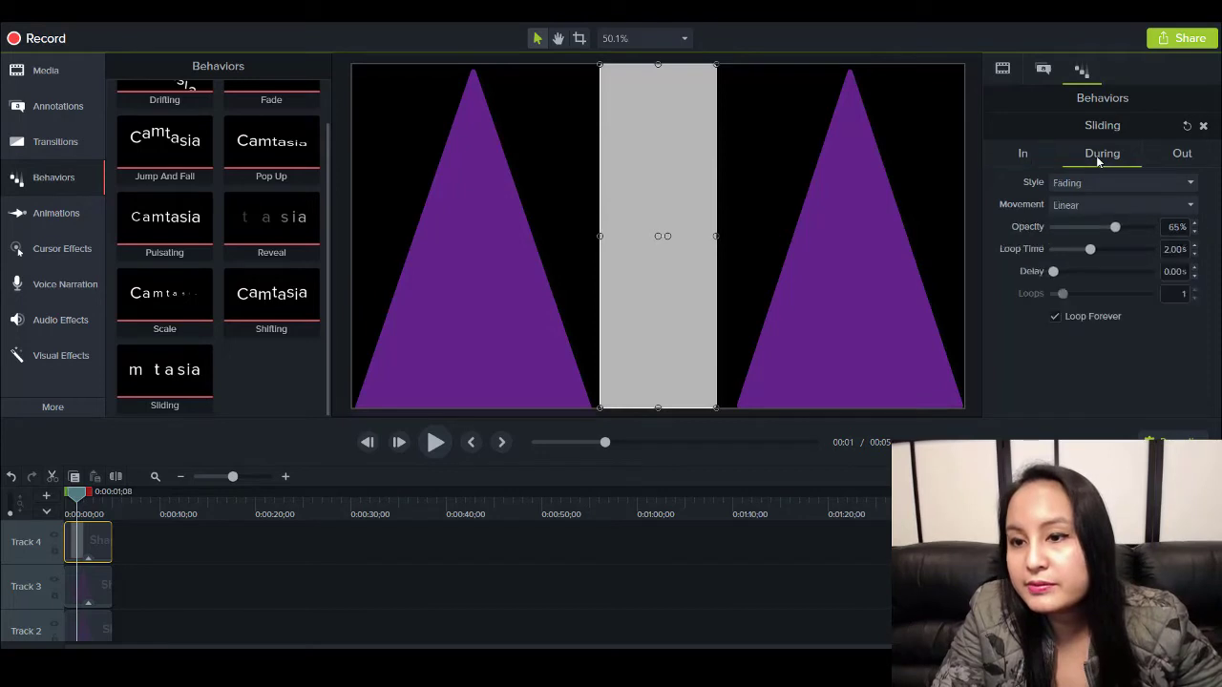
left_click(1097, 183)
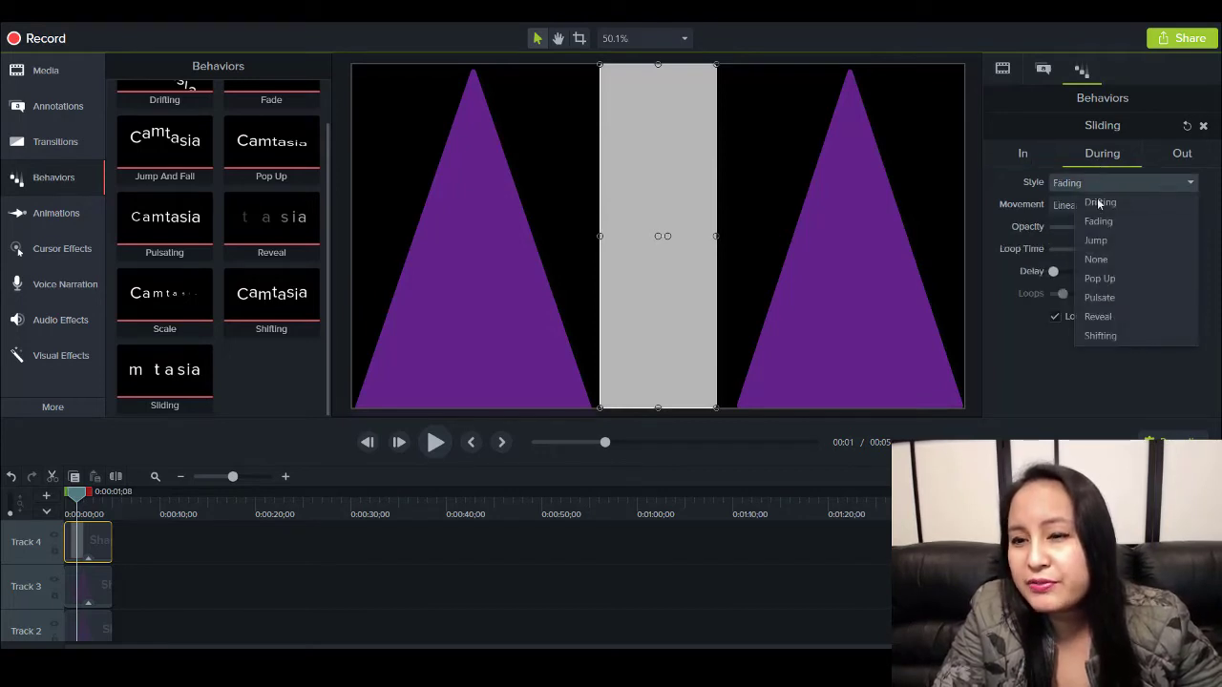
left_click(1096, 259)
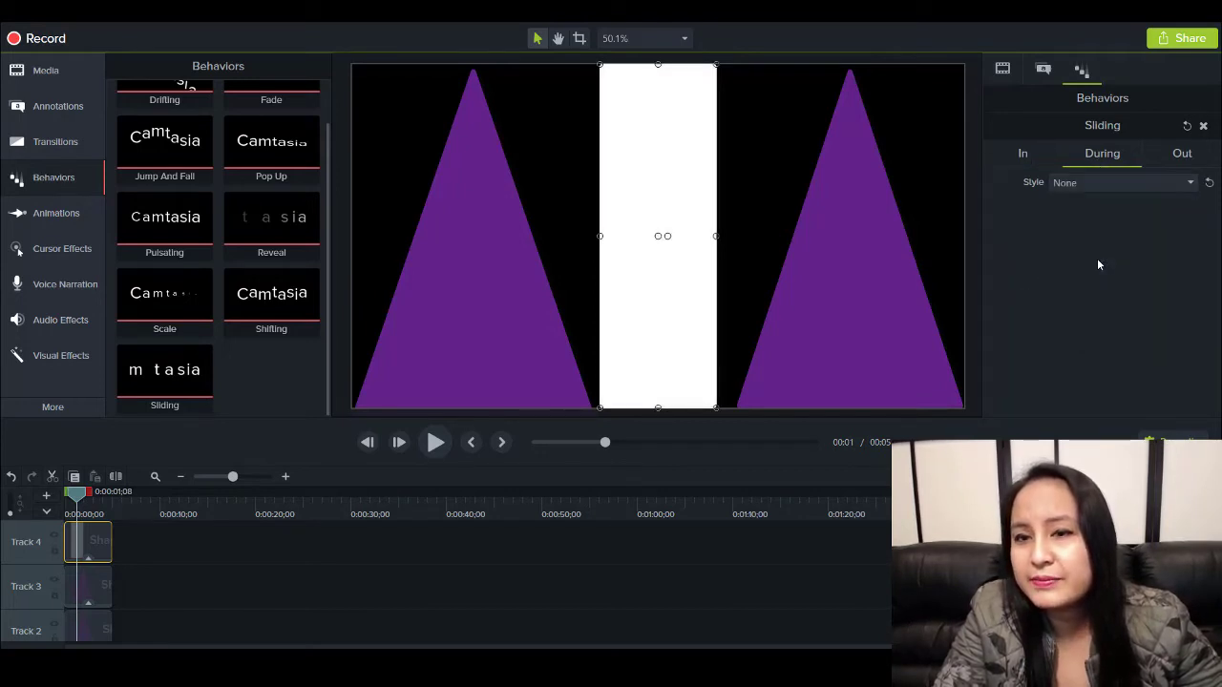
Set the bar's Sliding Out direction to Bottom and move the playhead near the clips' end
left_click(1162, 155)
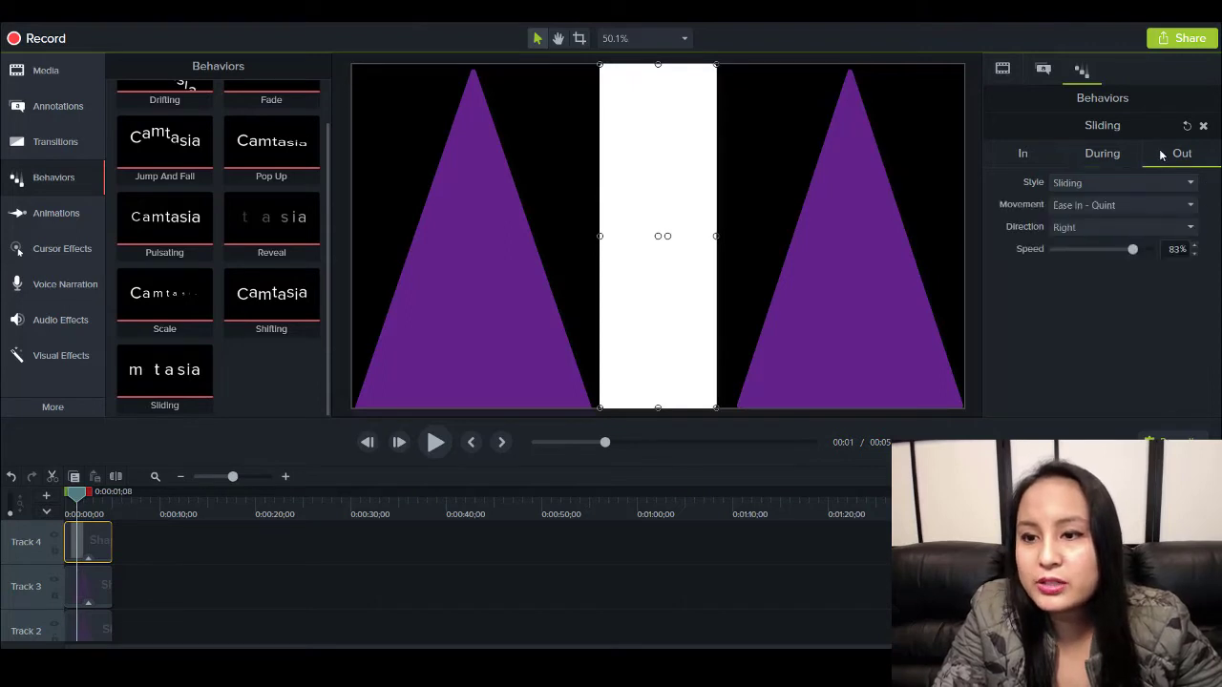
left_click(1107, 232)
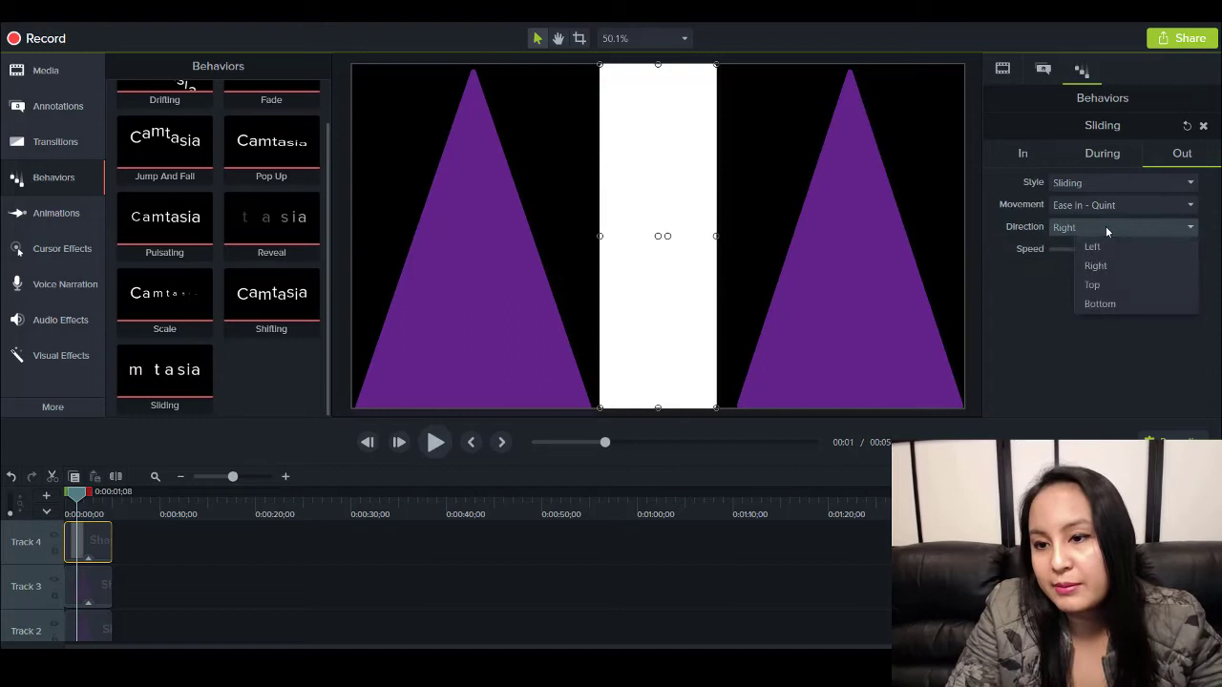
left_click(1100, 304)
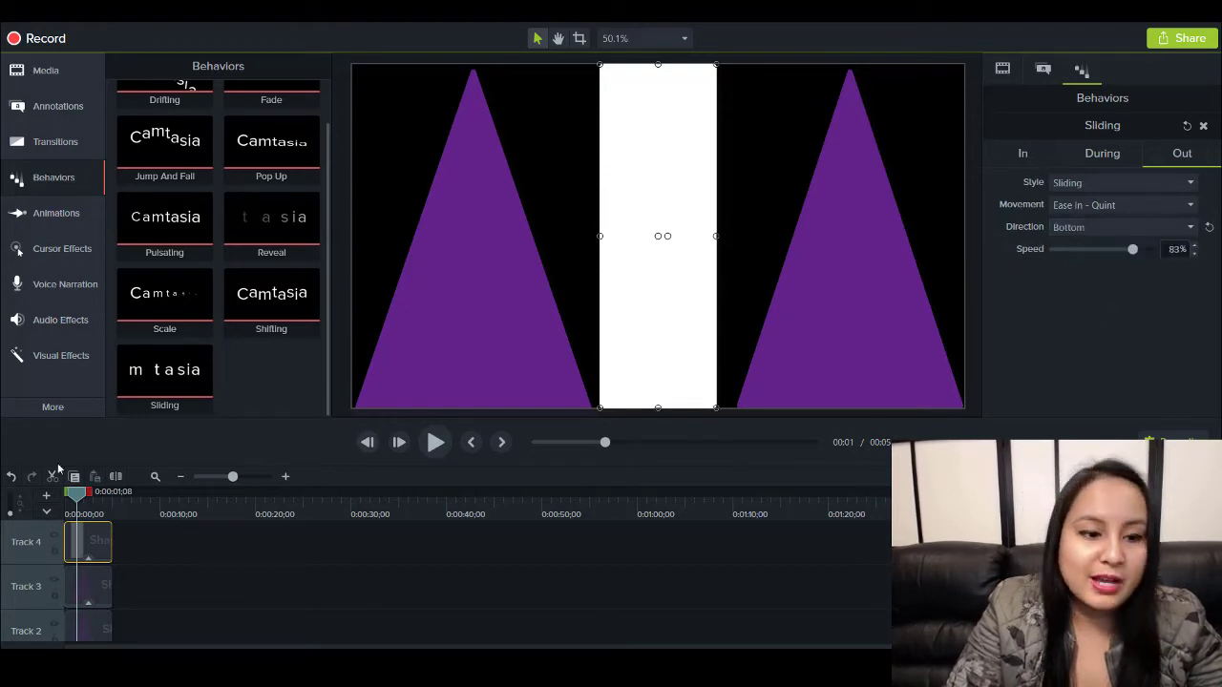
left_click(120, 514)
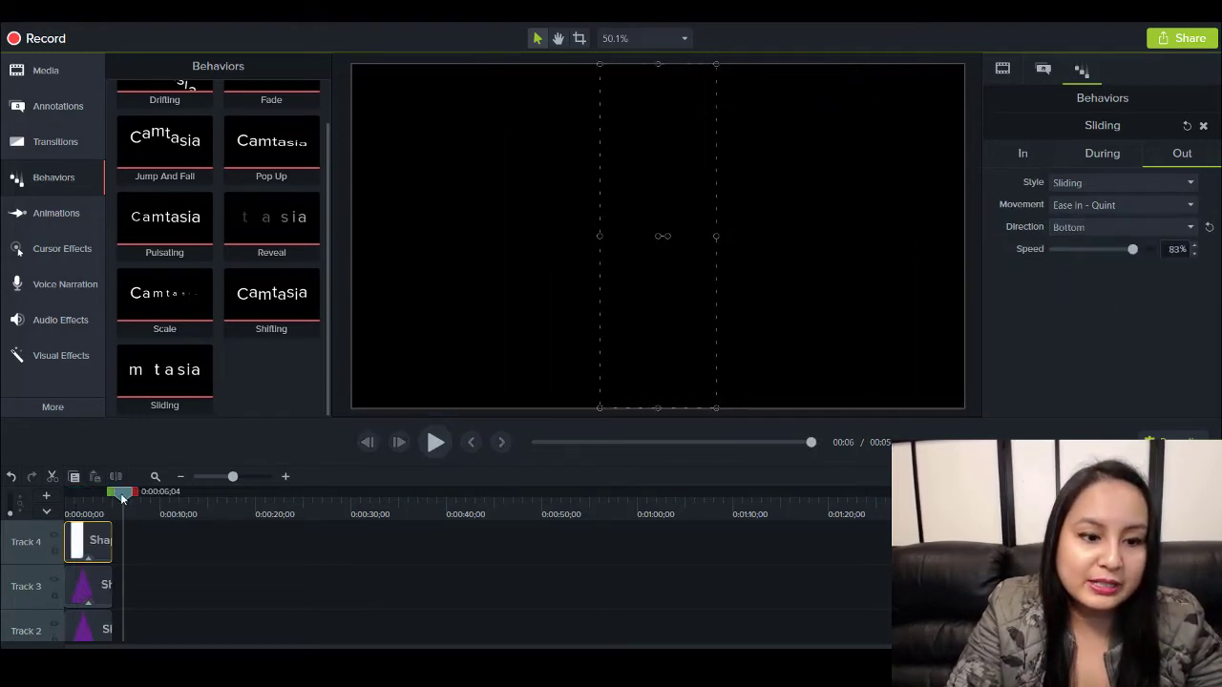
Rewind and replay the sliding triangles-and-bar animation, stopping at 0:00:01;03
left_click_drag(122, 498, 41, 501)
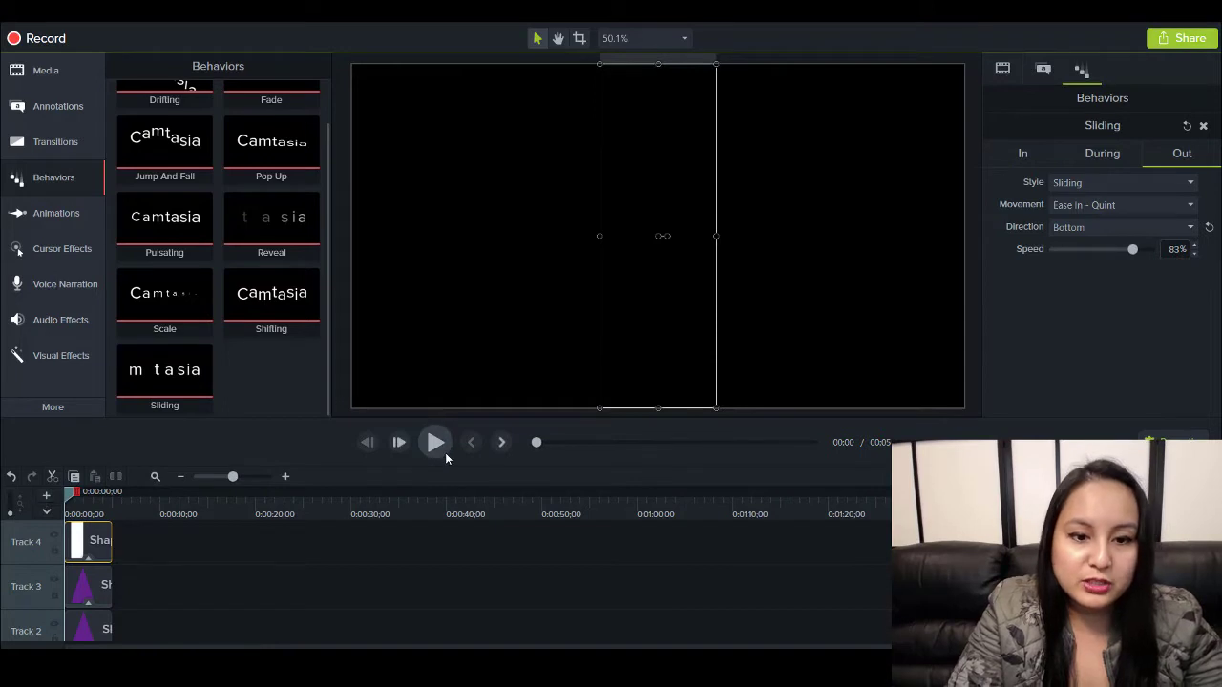
left_click(434, 448)
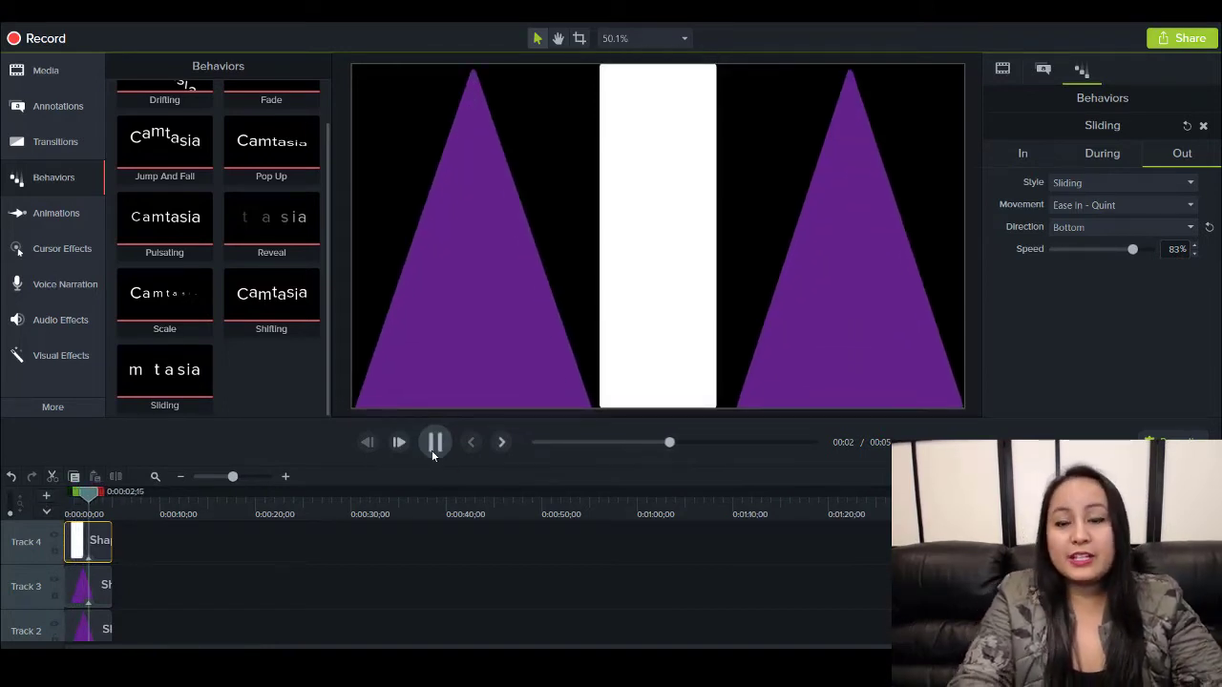
left_click(432, 454)
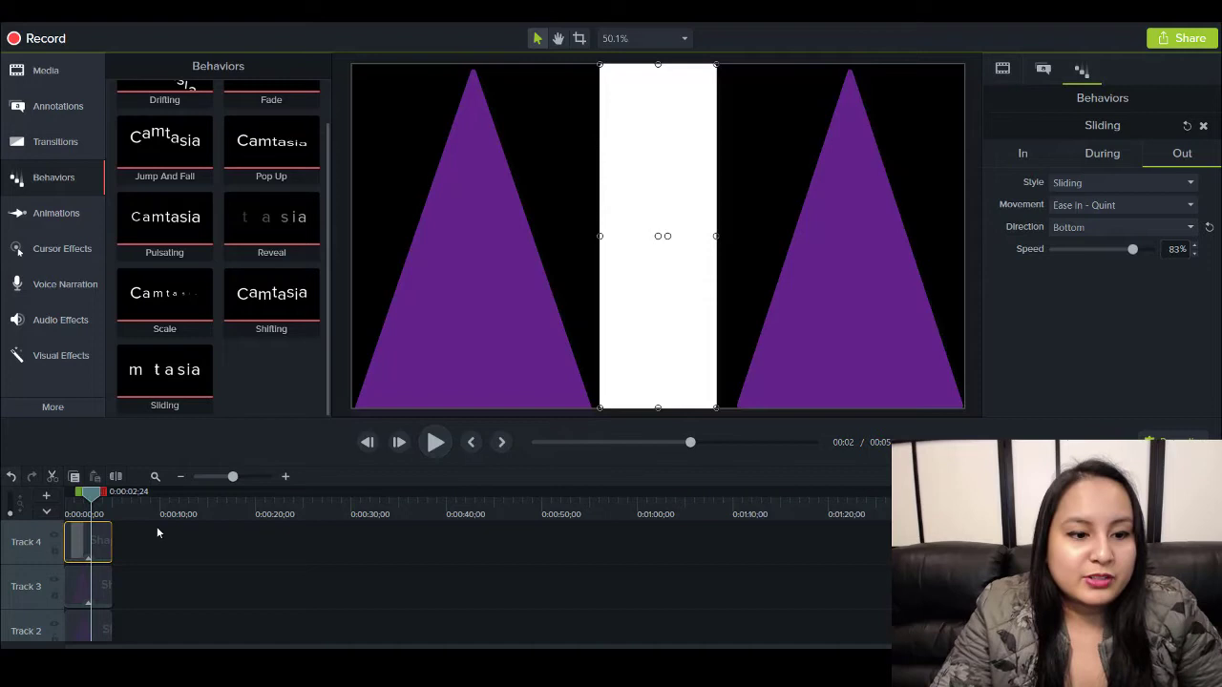
left_click_drag(95, 503, 63, 504)
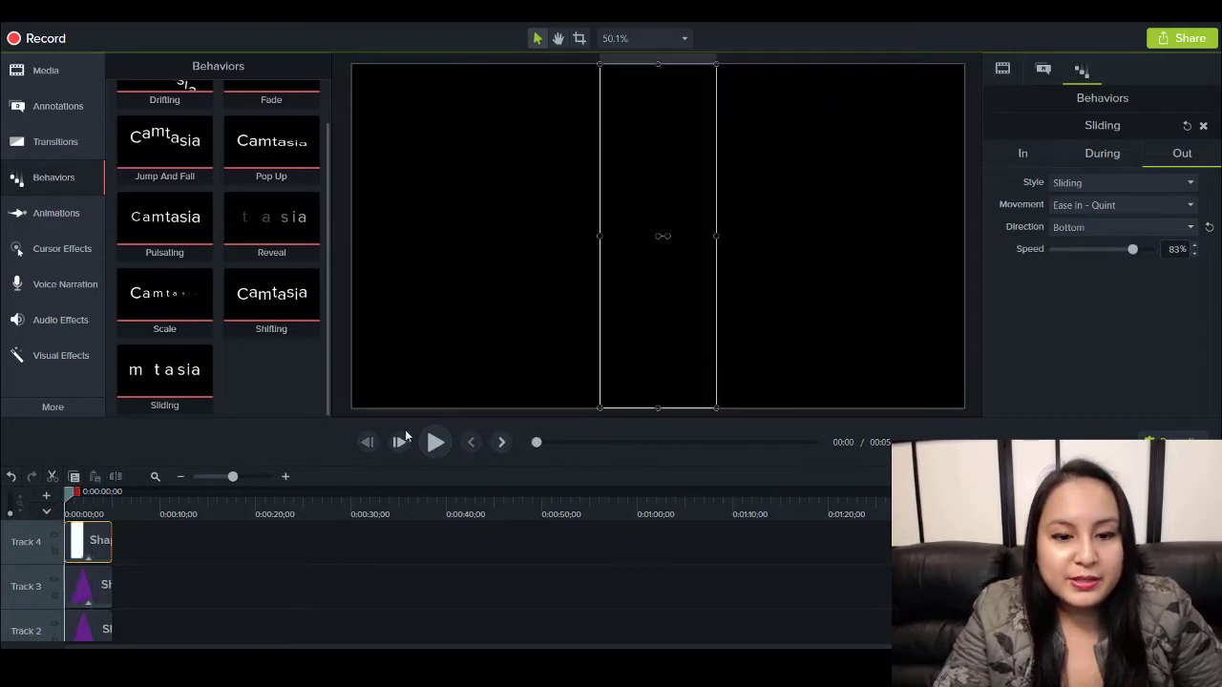
left_click(436, 443)
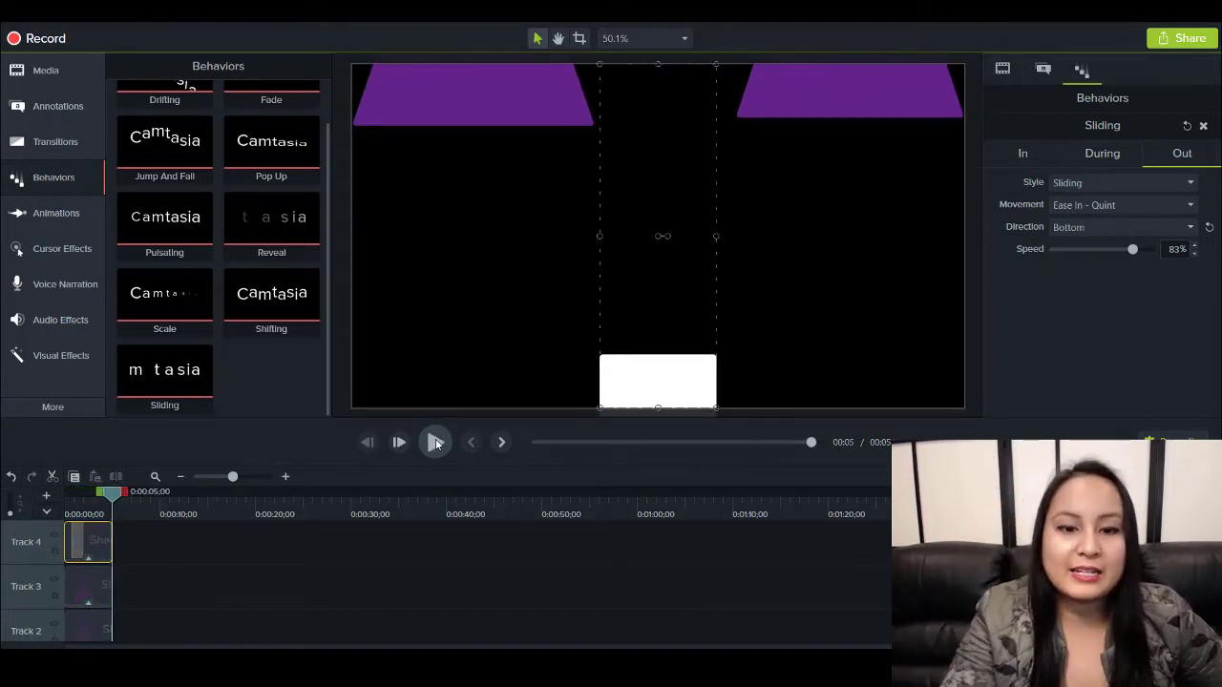
left_click(435, 443)
left_click(79, 507)
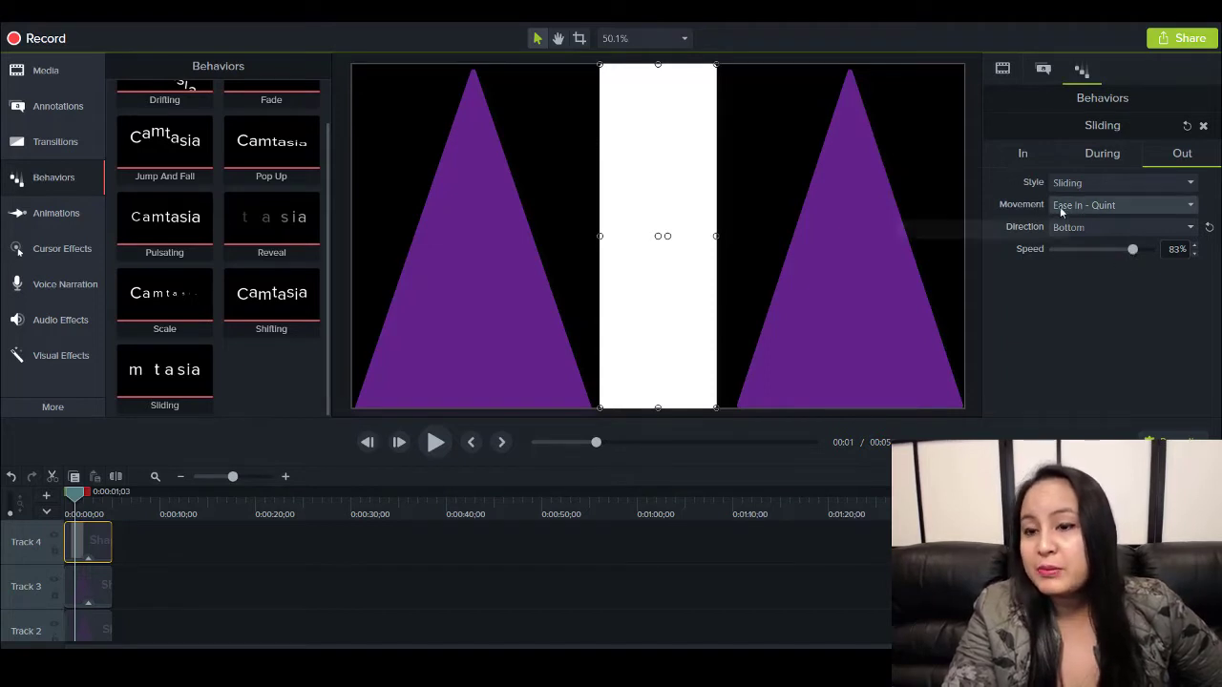
Check the Sliding In settings, then delete the shape clips on Tracks 2–4
left_click(1031, 154)
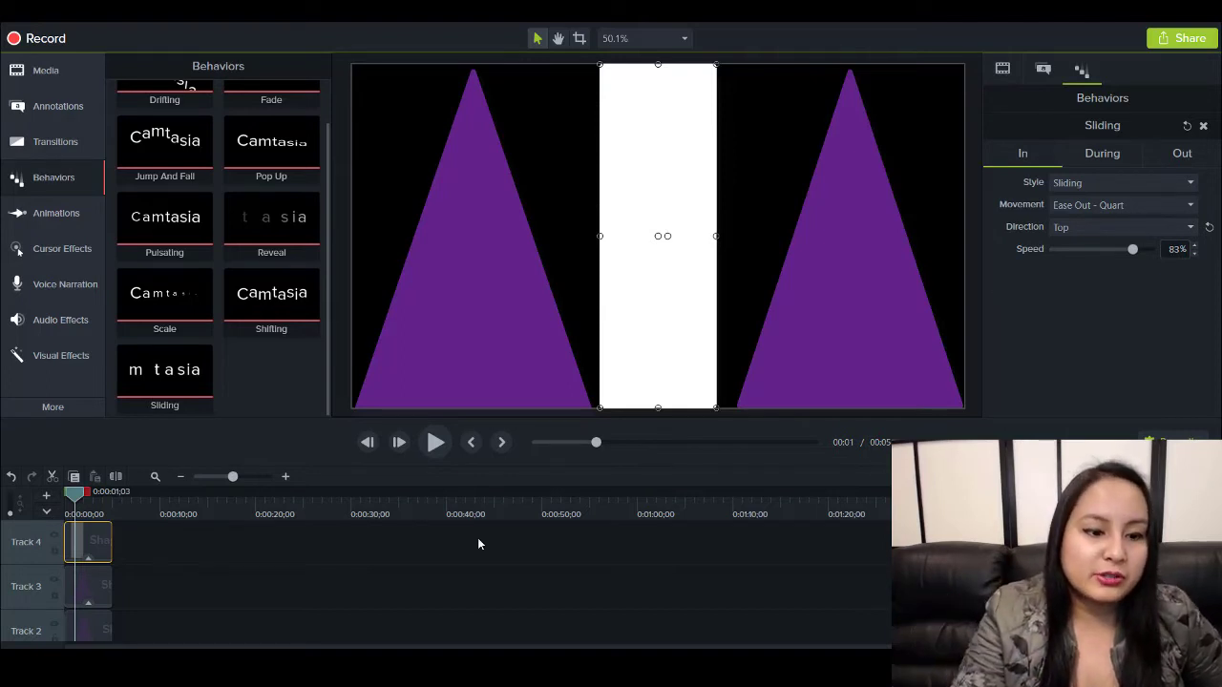
left_click_drag(143, 627, 47, 513)
key("Delete")
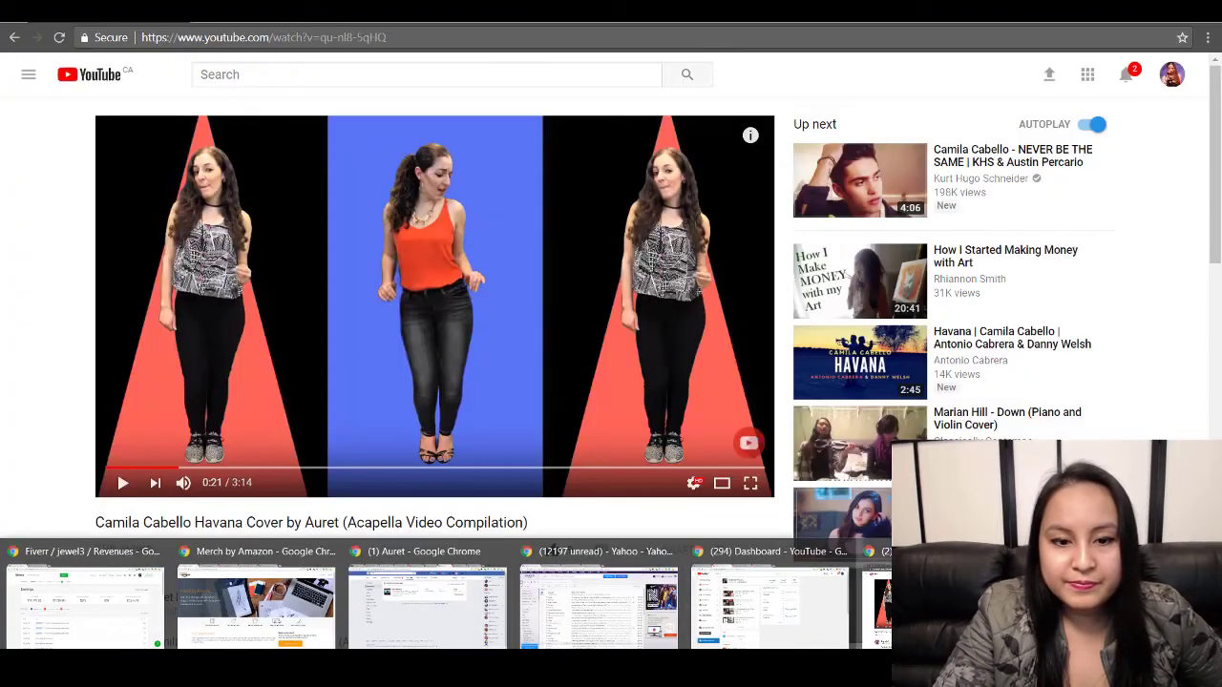
Return to the YouTube example video and play it from 1:42 to show the blue-and-yellow bars
left_click(871, 592)
left_click(453, 468)
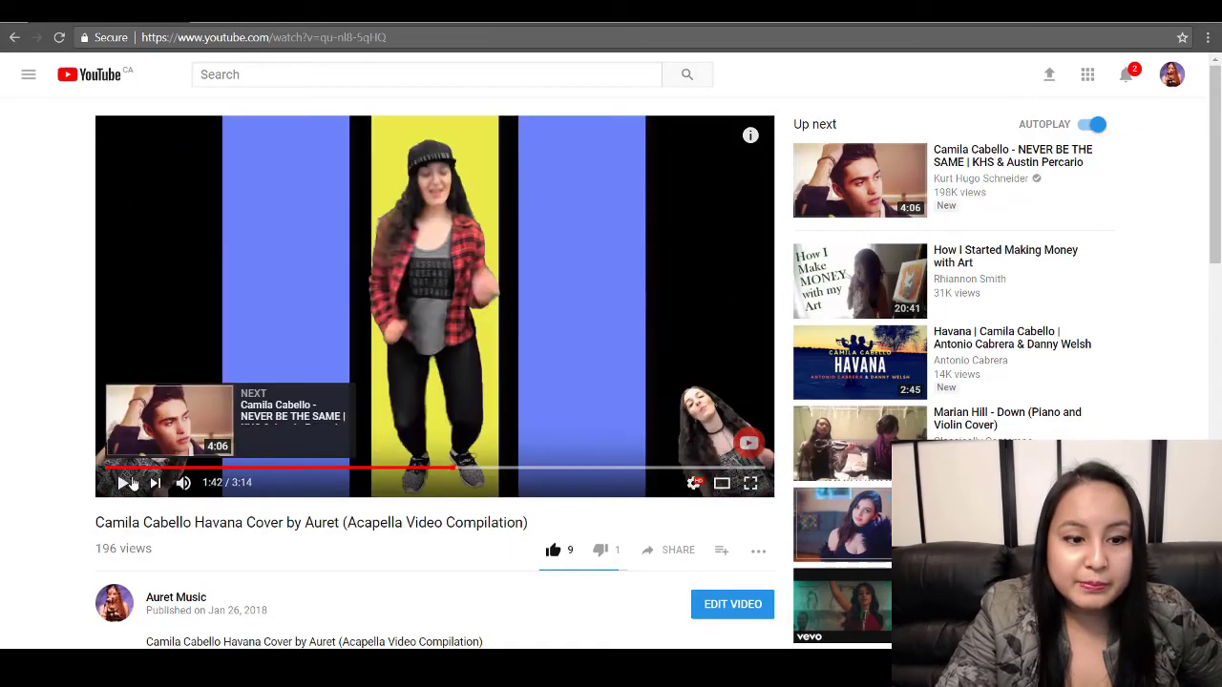
left_click(132, 484)
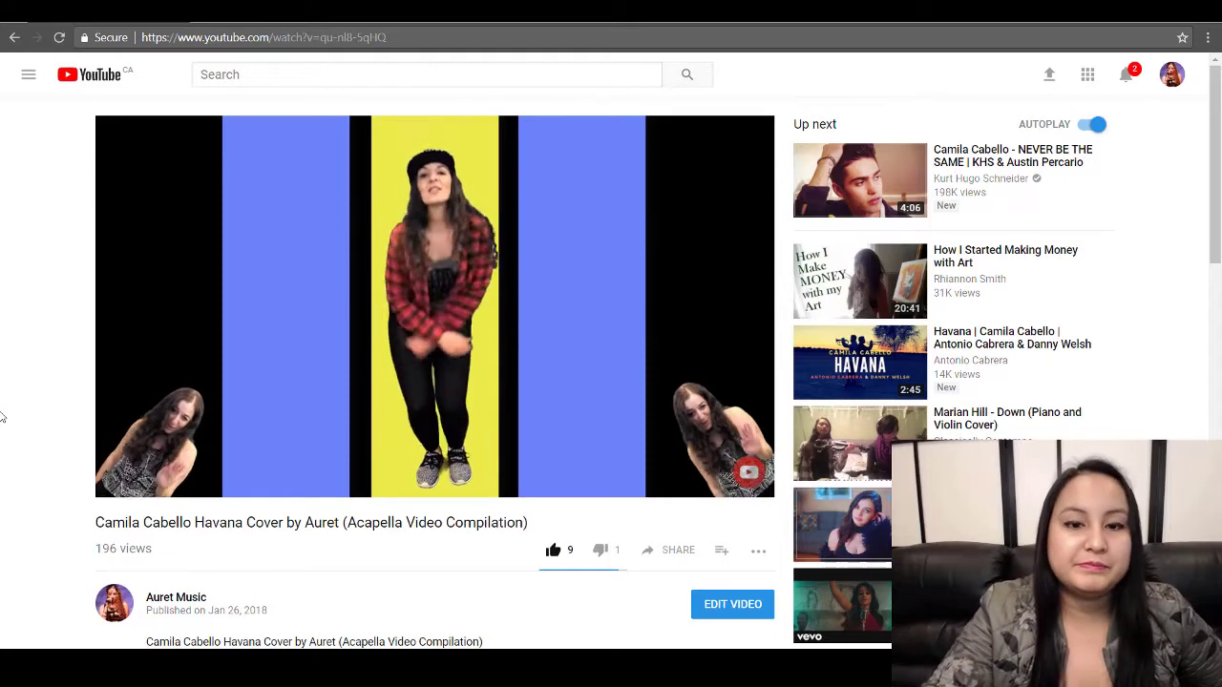
mouse_move(119, 489)
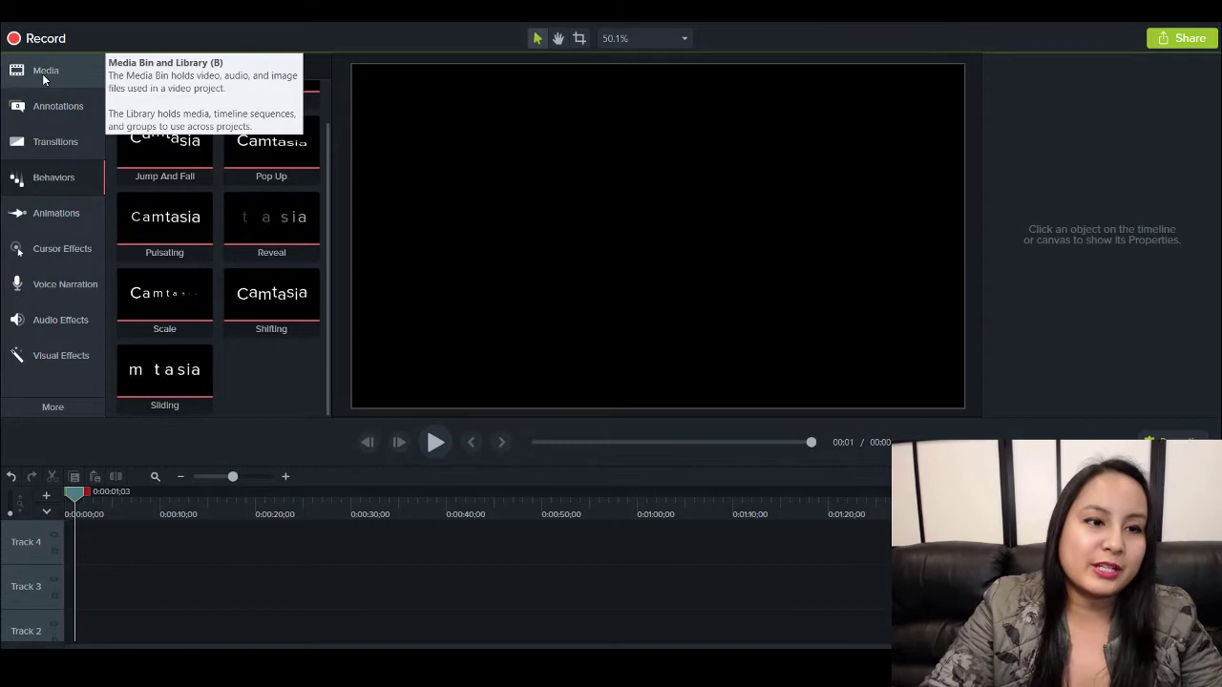
Add three white rectangles from Annotations > Shapes onto Tracks 2–4
left_click(43, 107)
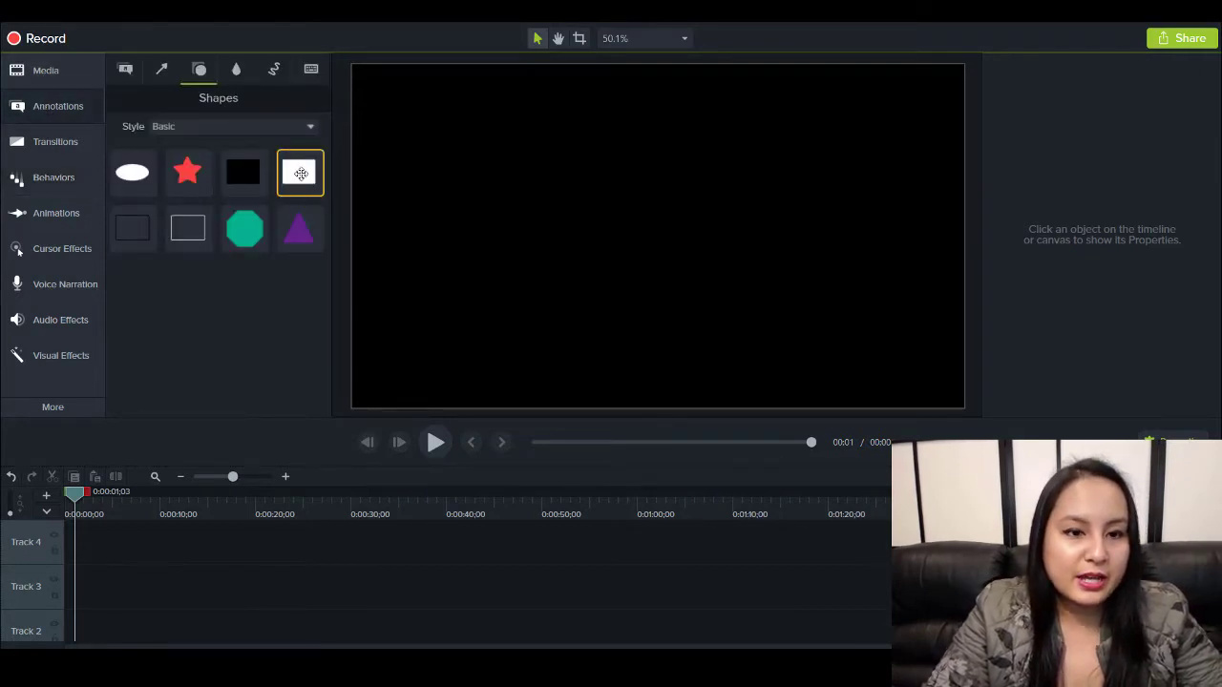
left_click_drag(300, 172, 55, 593)
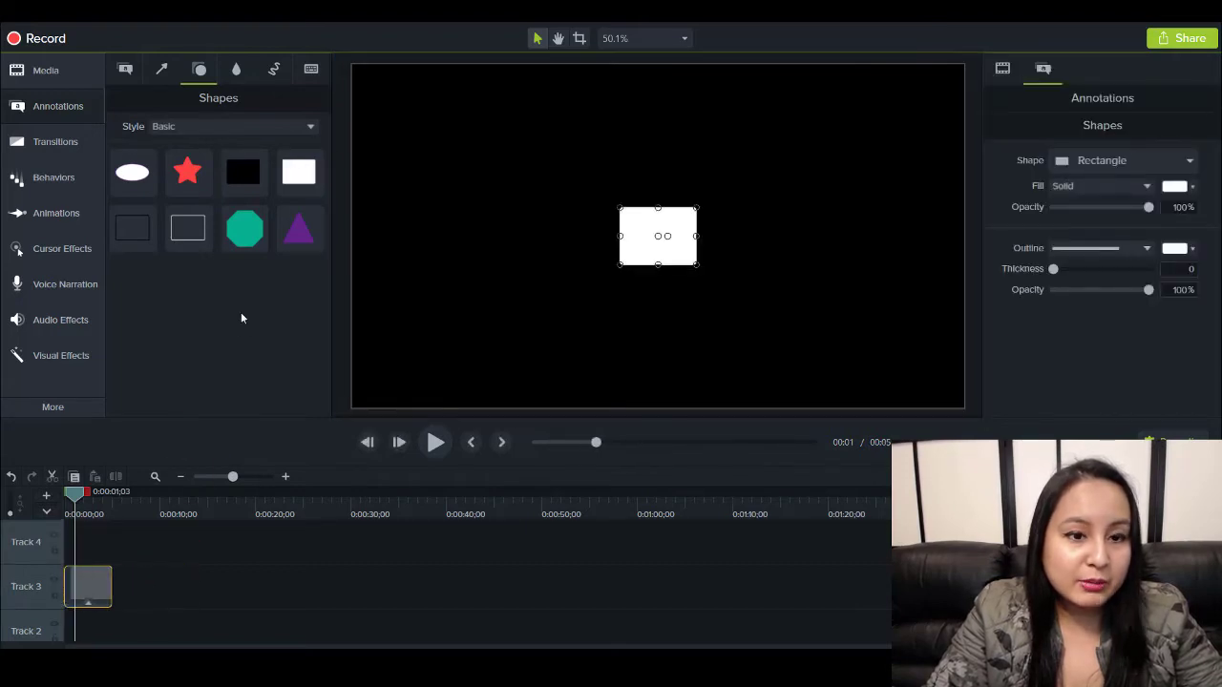
left_click_drag(299, 172, 68, 546)
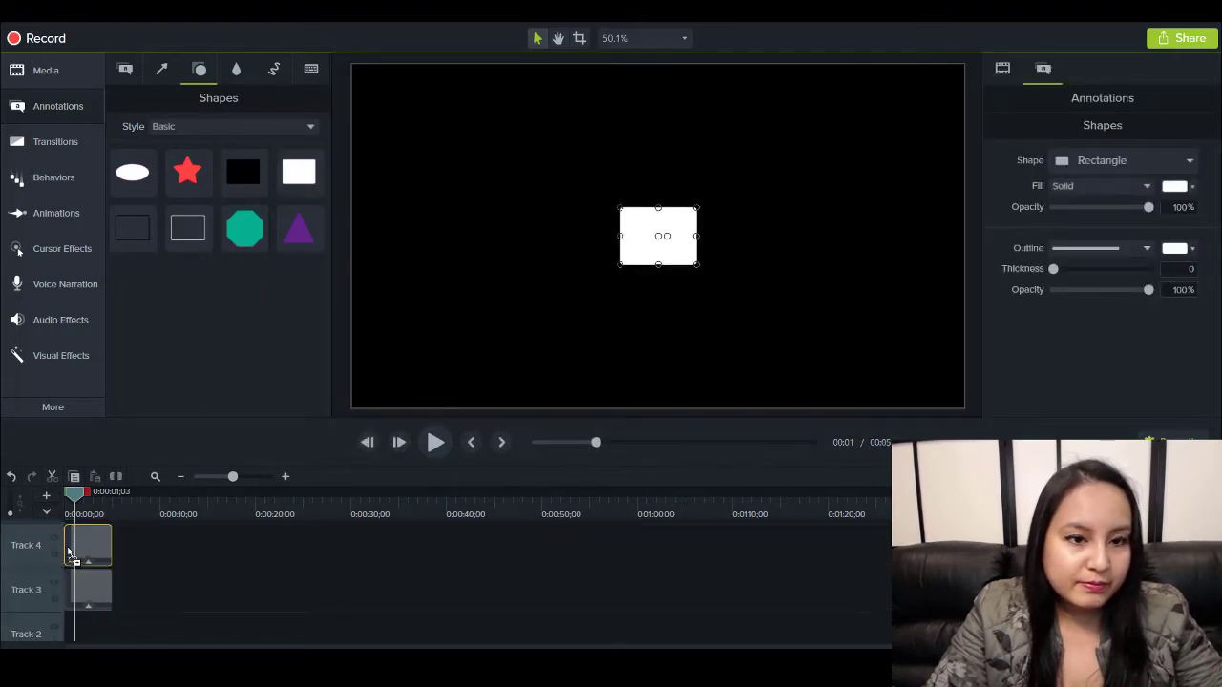
left_click_drag(297, 169, 61, 630)
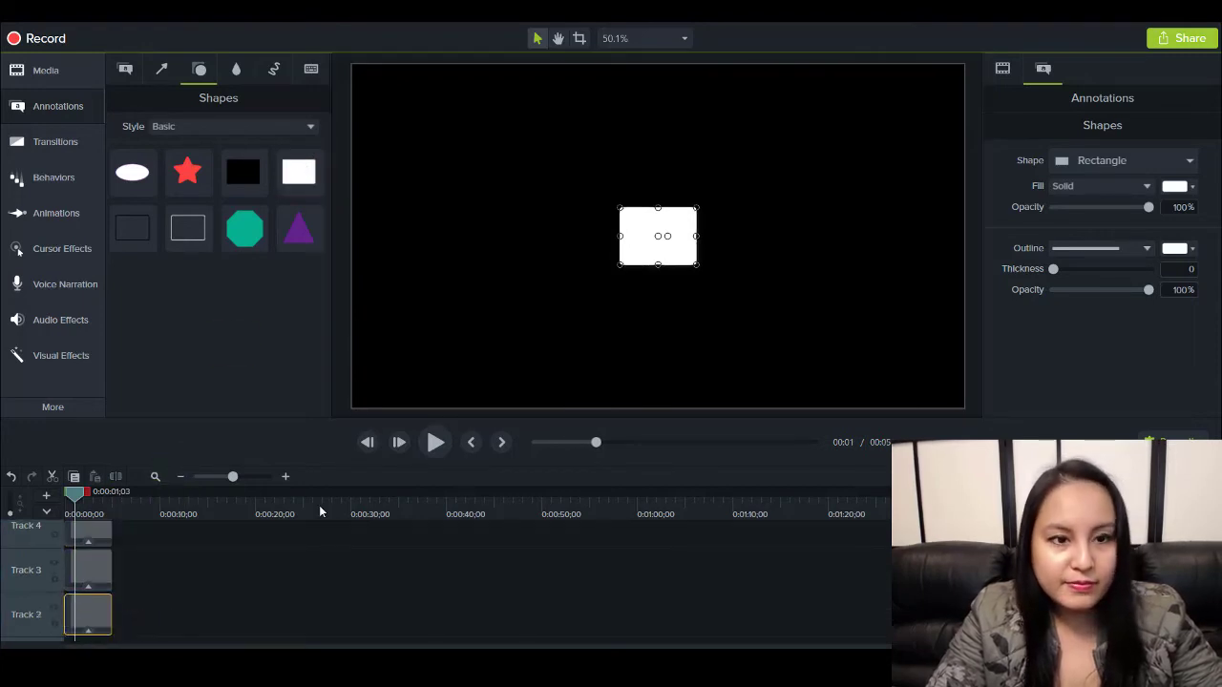
Spread the stacked rectangles apart into left, middle and right positions on the canvas
left_click_drag(657, 235, 538, 232)
left_click(668, 255)
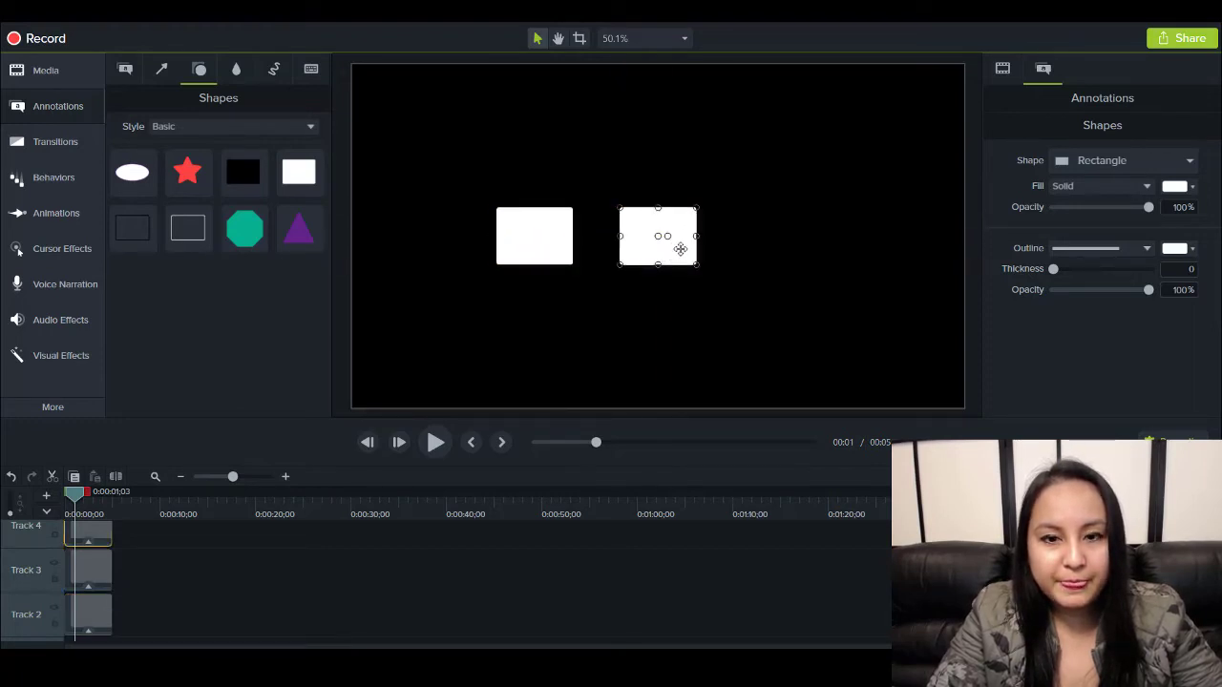
left_click_drag(674, 253, 766, 246)
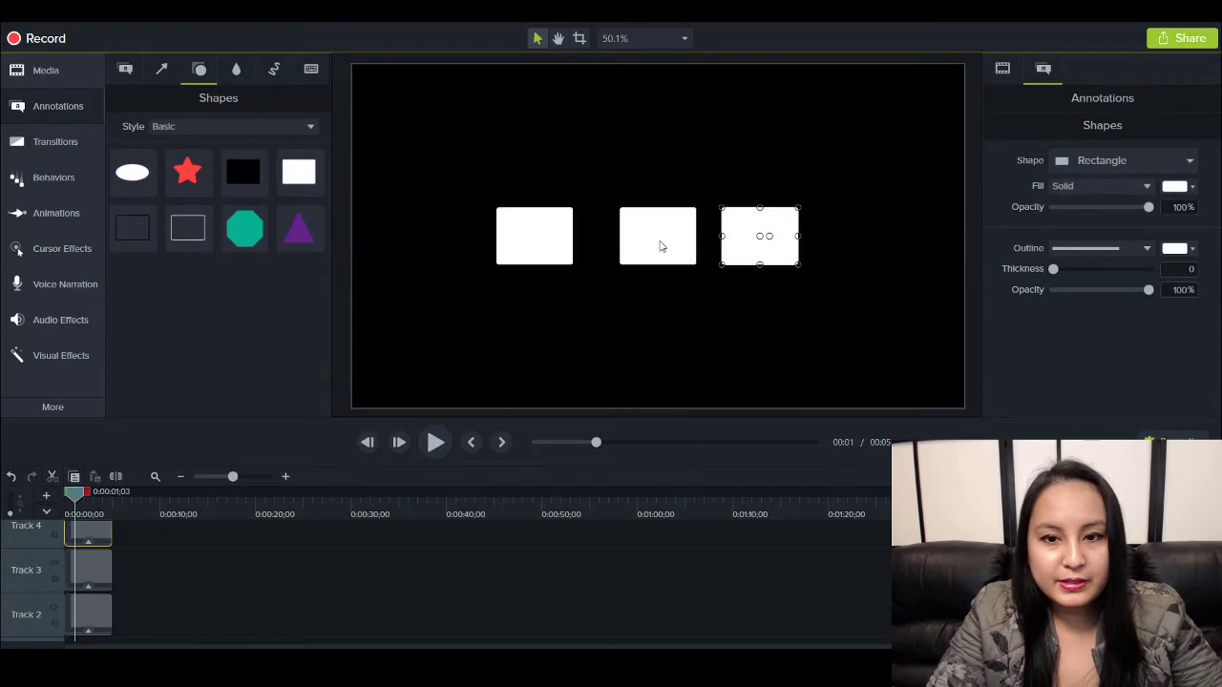
Stretch the left rectangle to full canvas height and the middle one up to the top
left_click(525, 245)
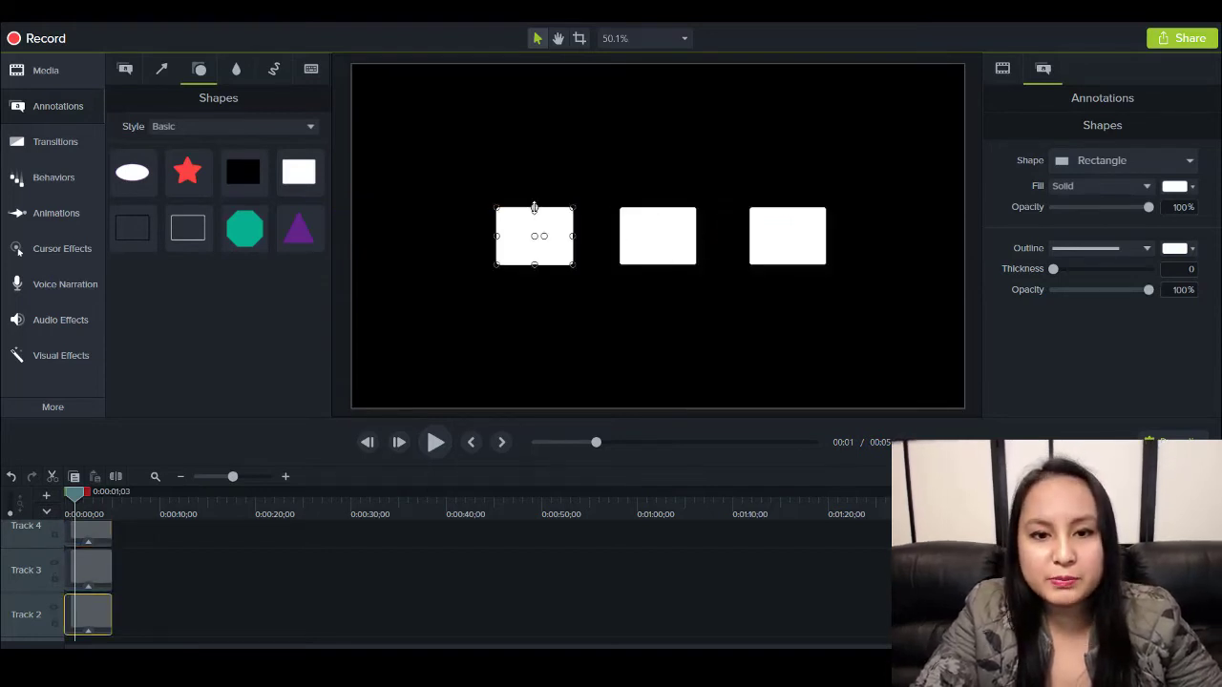
left_click_drag(533, 207, 518, 39)
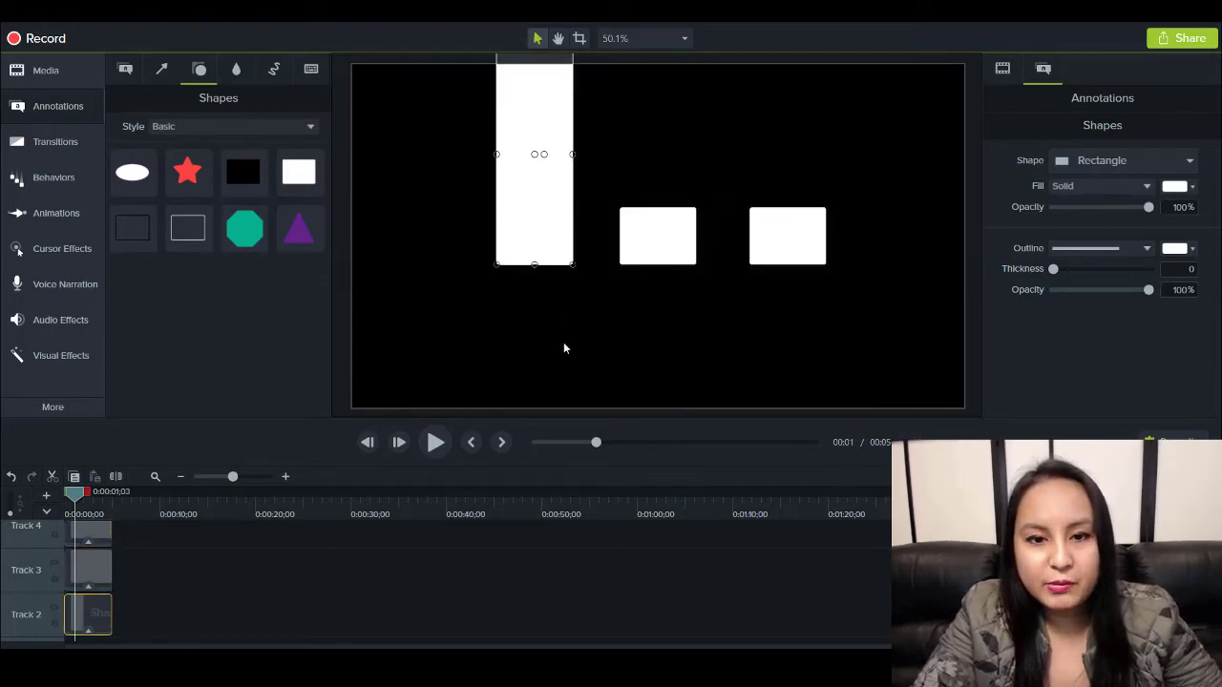
left_click_drag(533, 265, 535, 415)
left_click(656, 205)
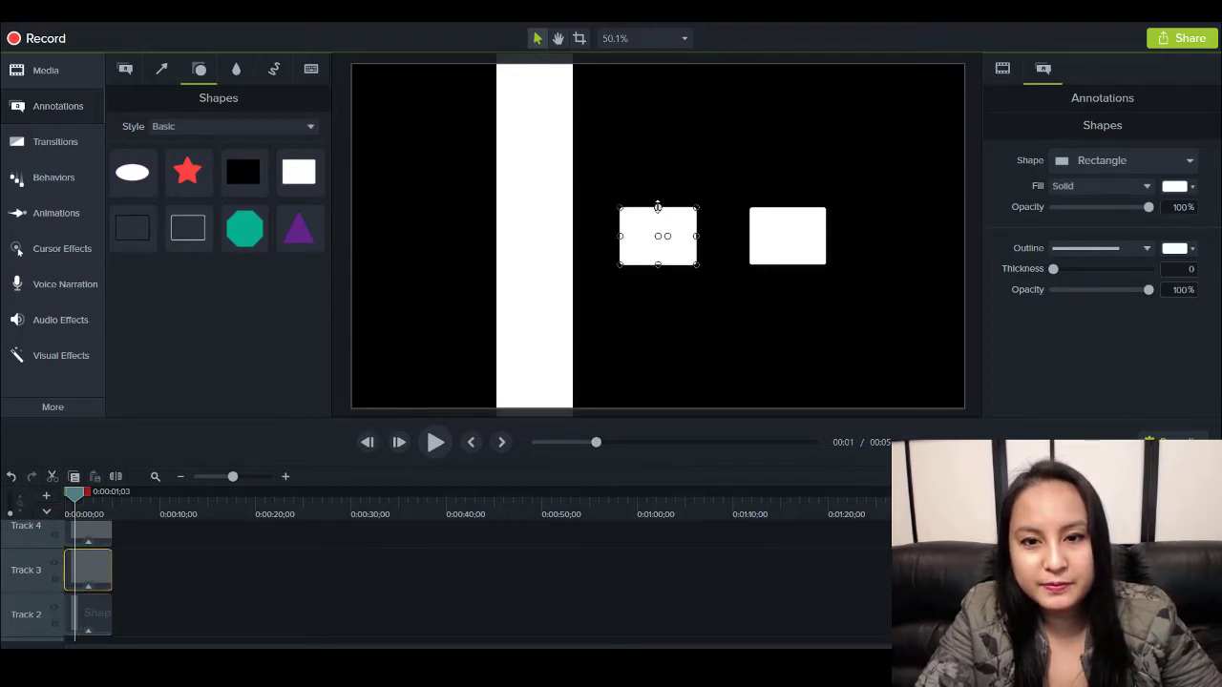
left_click_drag(658, 206, 657, 64)
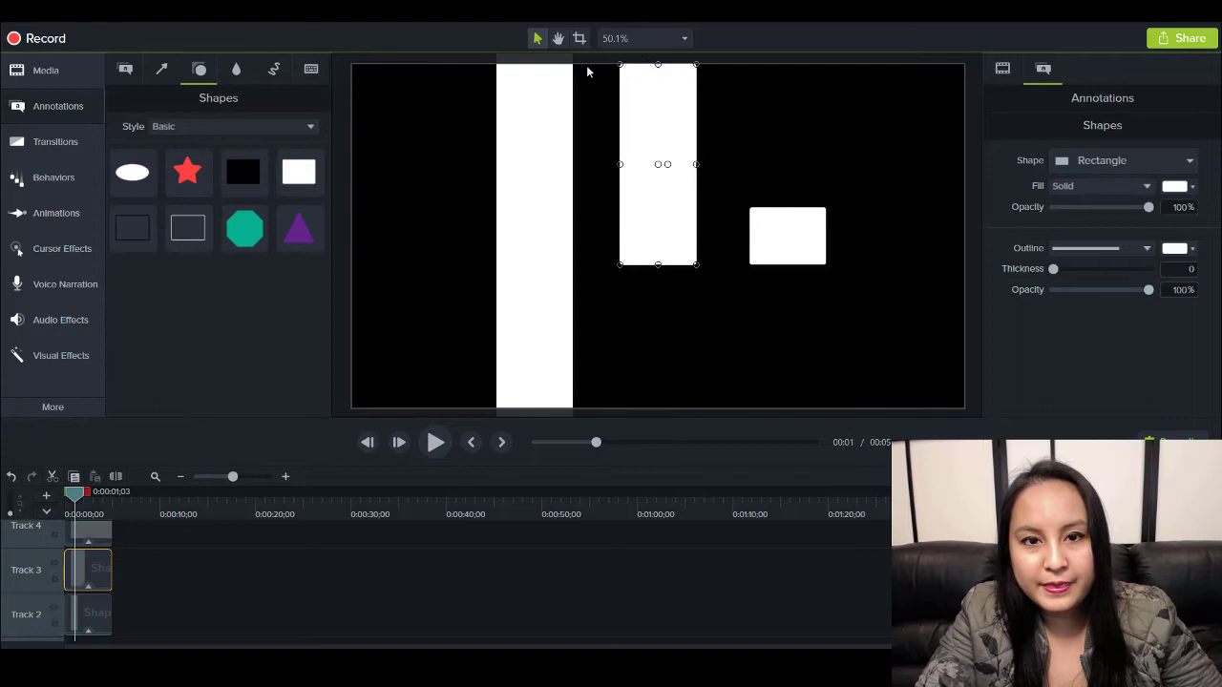
left_click(522, 91)
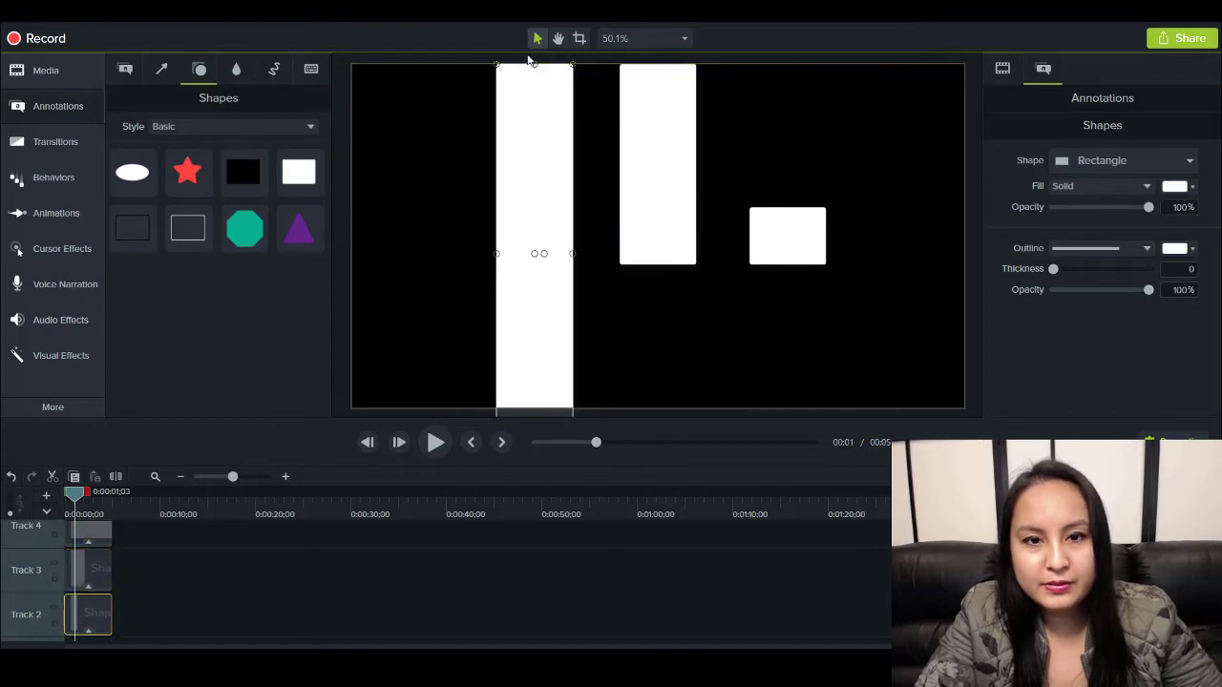
mouse_move(533, 77)
left_mouse_down()
mouse_move(532, 111)
mouse_move(531, 86)
left_mouse_up()
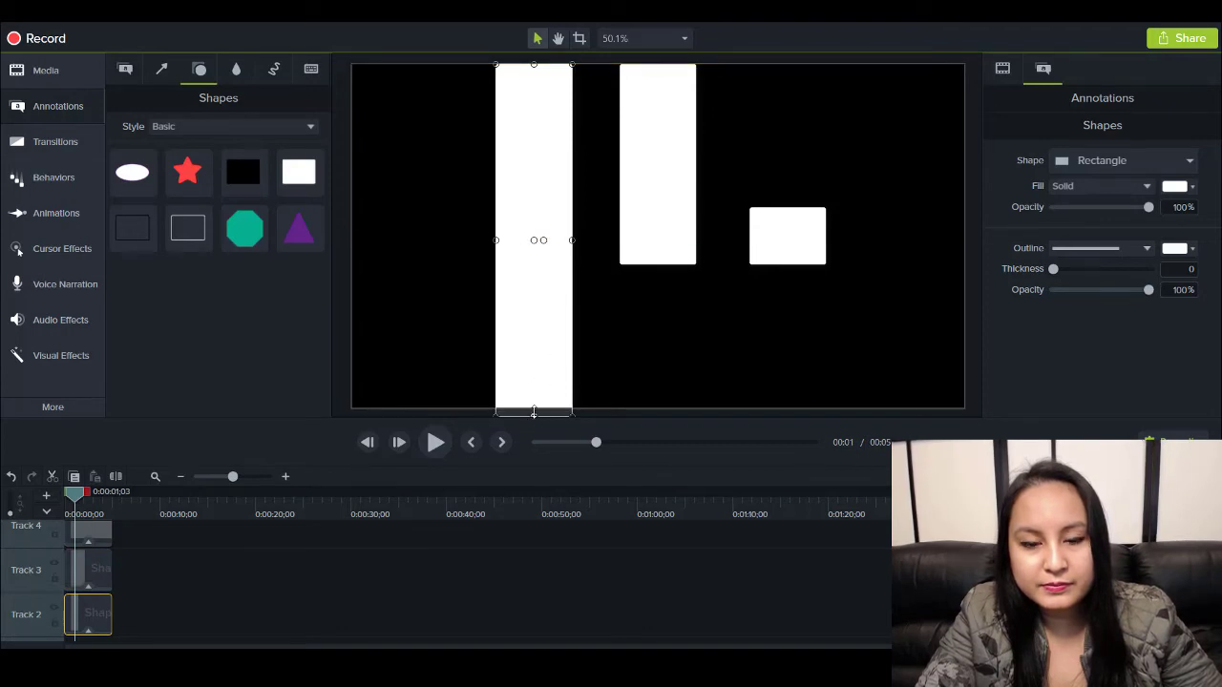
left_click_drag(534, 412, 534, 409)
Stretch the right rectangle to full height and the middle one down to the bottom
left_click(791, 212)
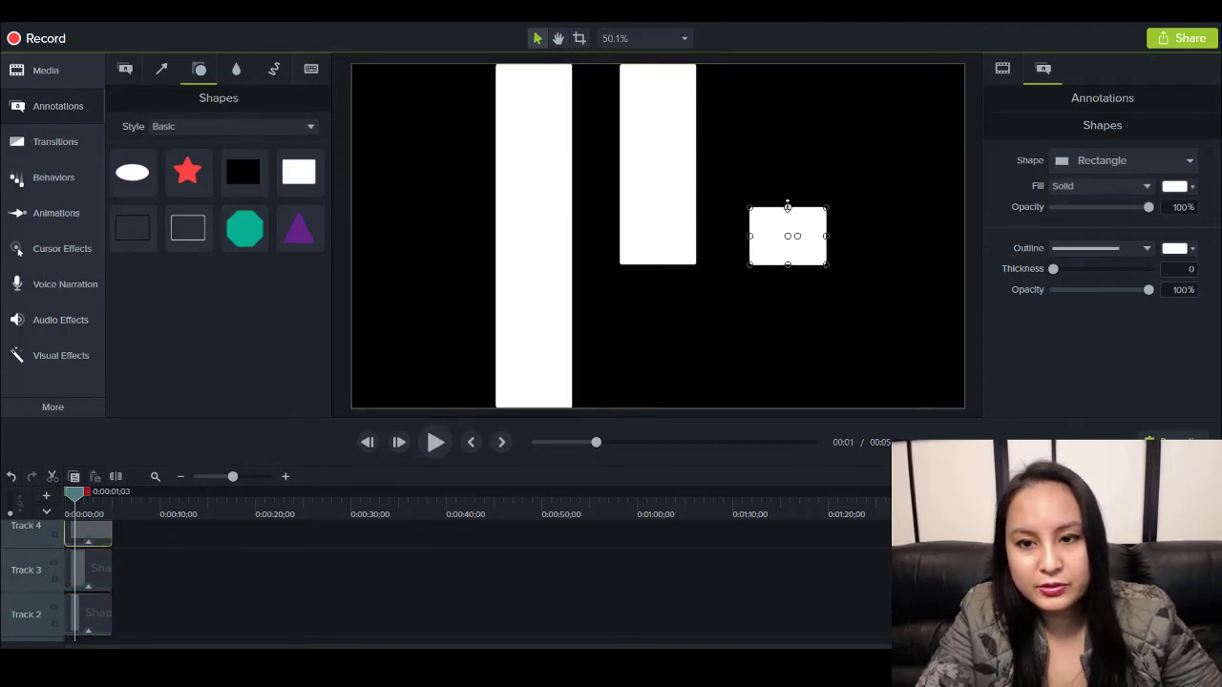
left_click_drag(788, 206, 786, 64)
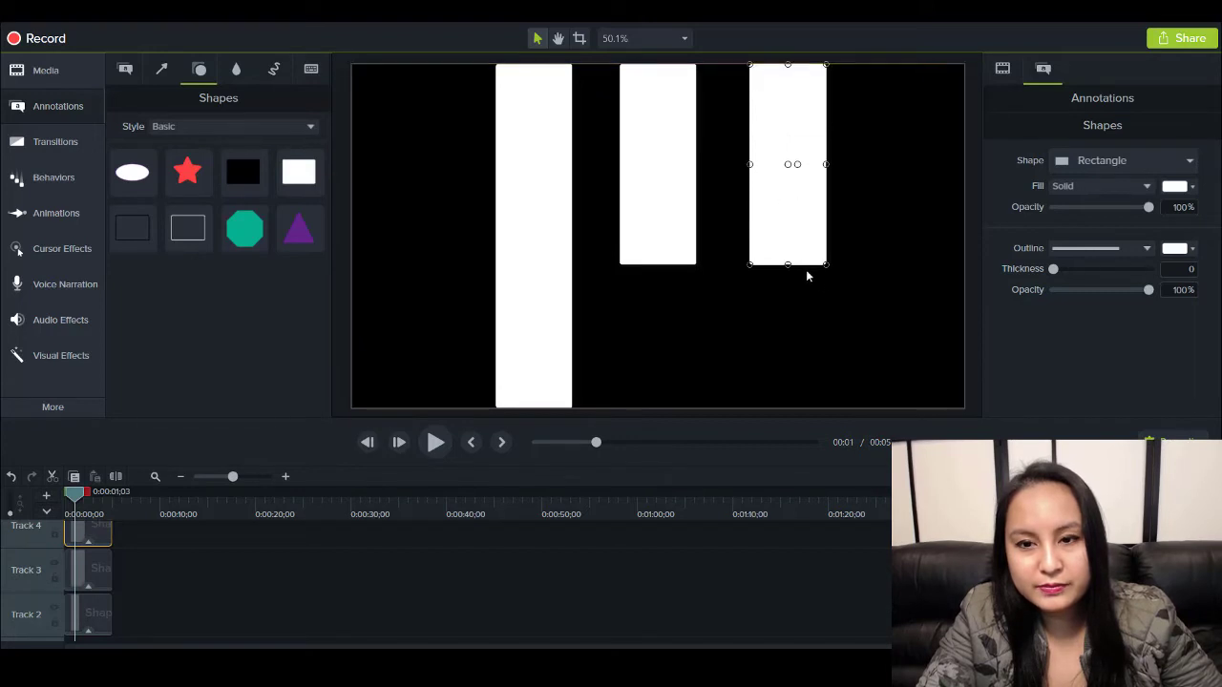
left_click_drag(787, 265, 791, 409)
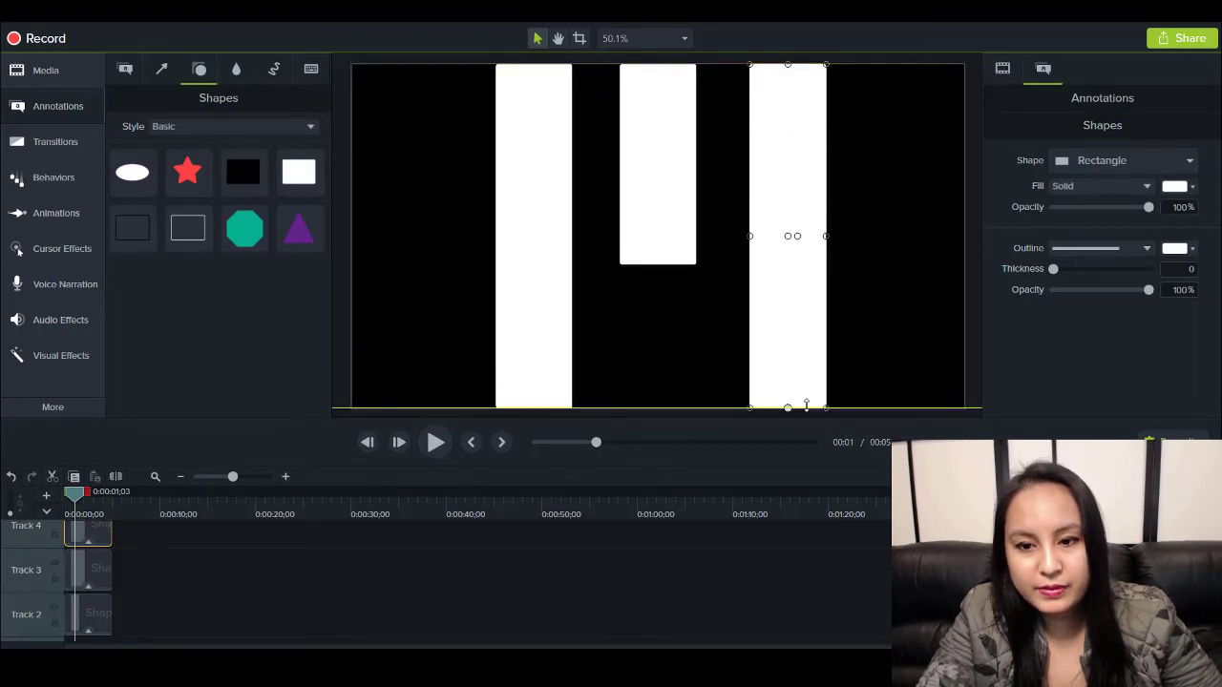
left_click(634, 257)
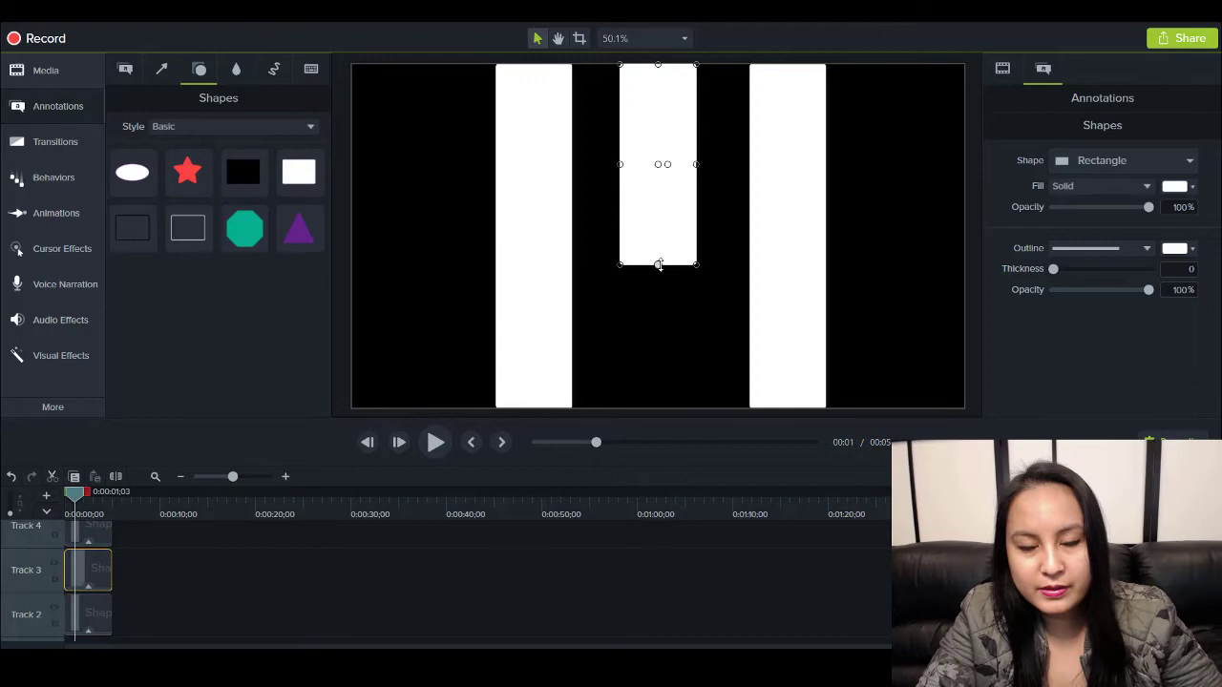
left_click_drag(657, 267, 660, 408)
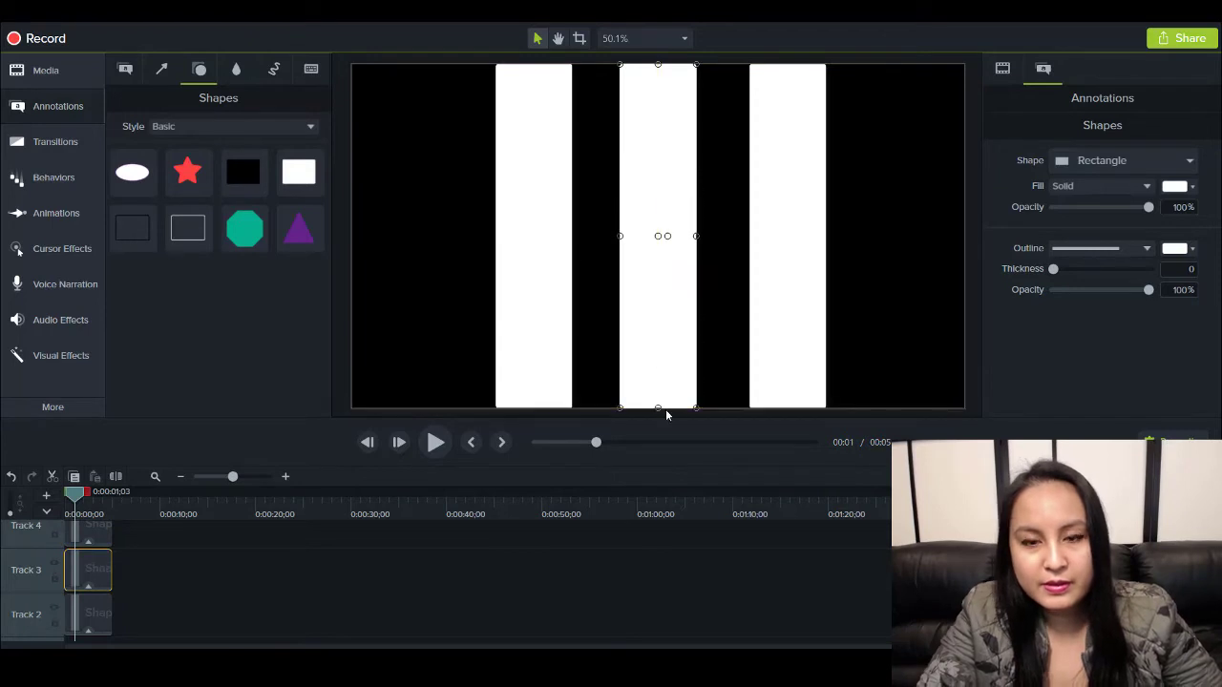
Give the right bar a blue (#425CFF) fill and a blue outline
left_click(343, 407)
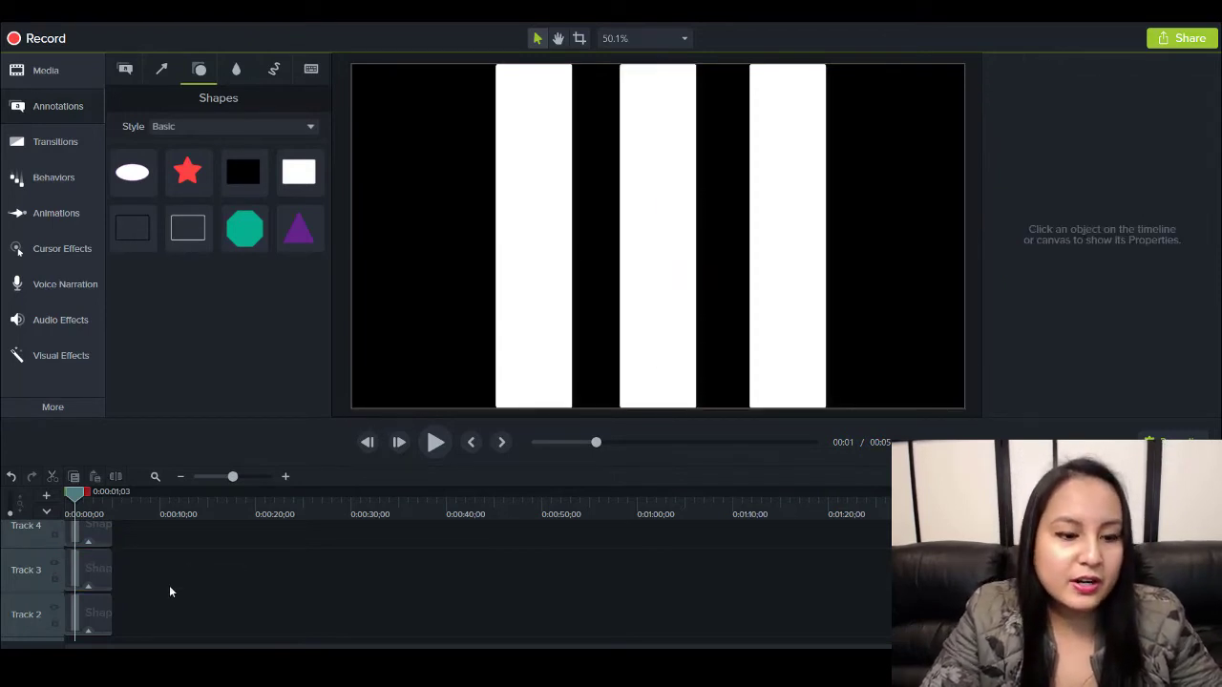
left_click(101, 615)
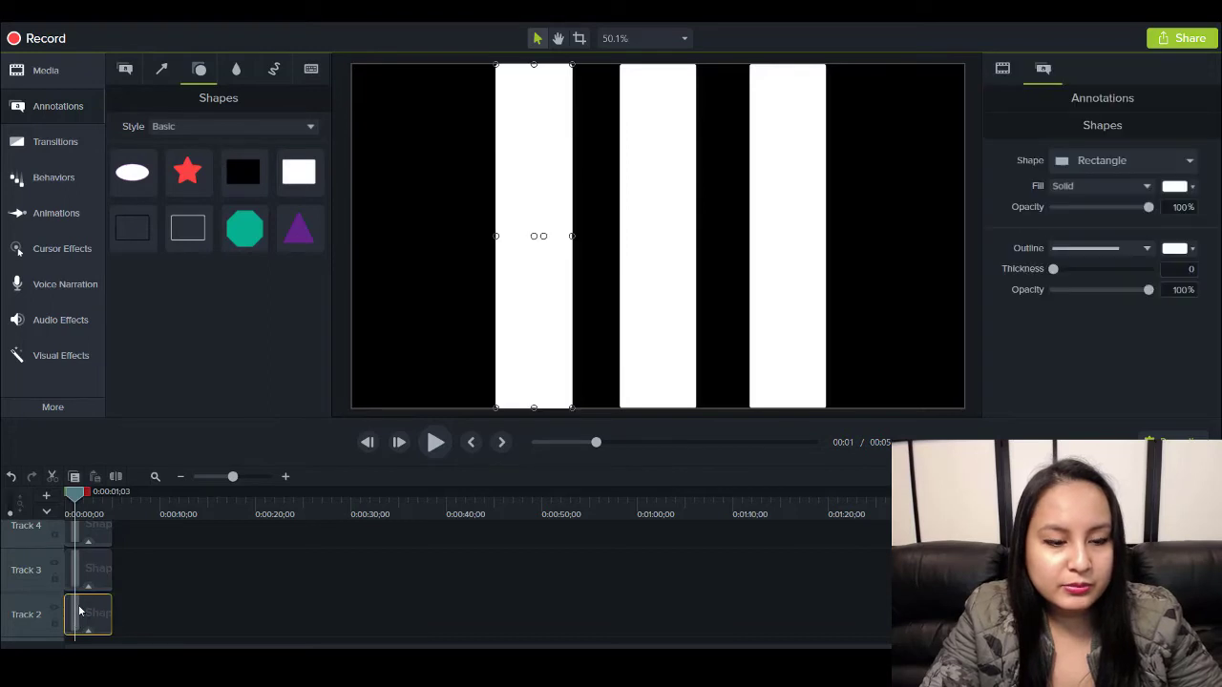
left_click(124, 541)
left_click(86, 530)
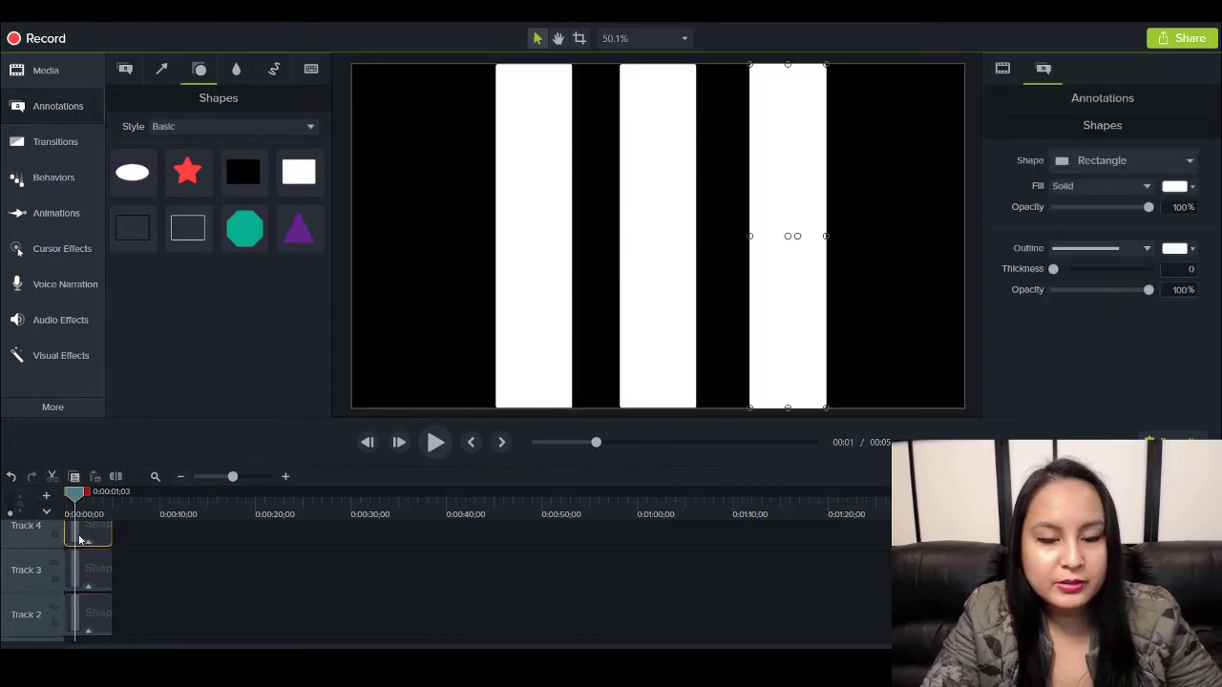
left_click(1191, 186)
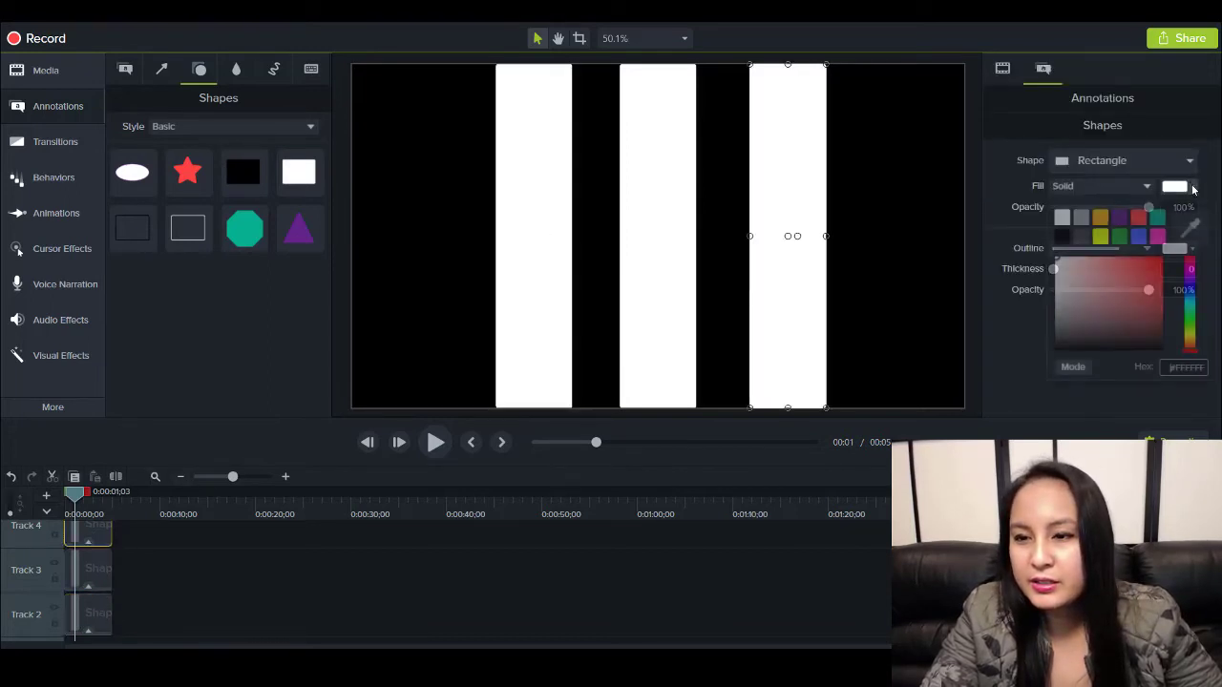
left_click(1137, 237)
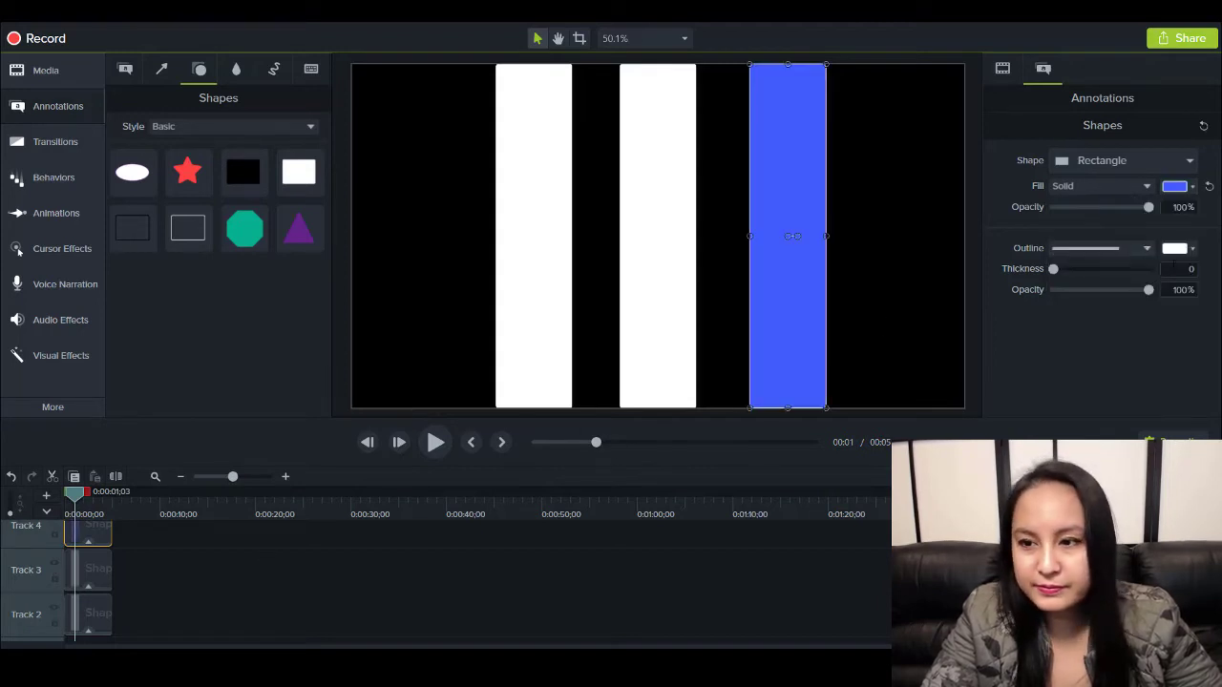
left_click(1192, 248)
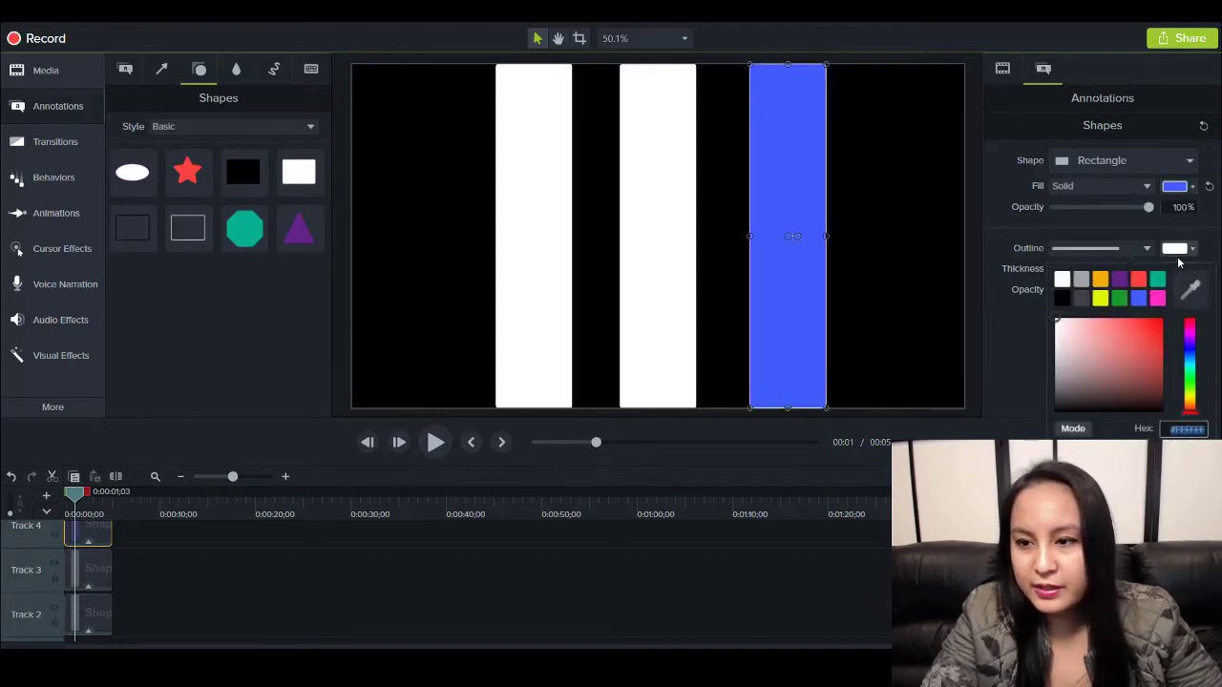
left_click(1138, 299)
Give the left bar the same blue fill and outline, then deselect
left_click(94, 617)
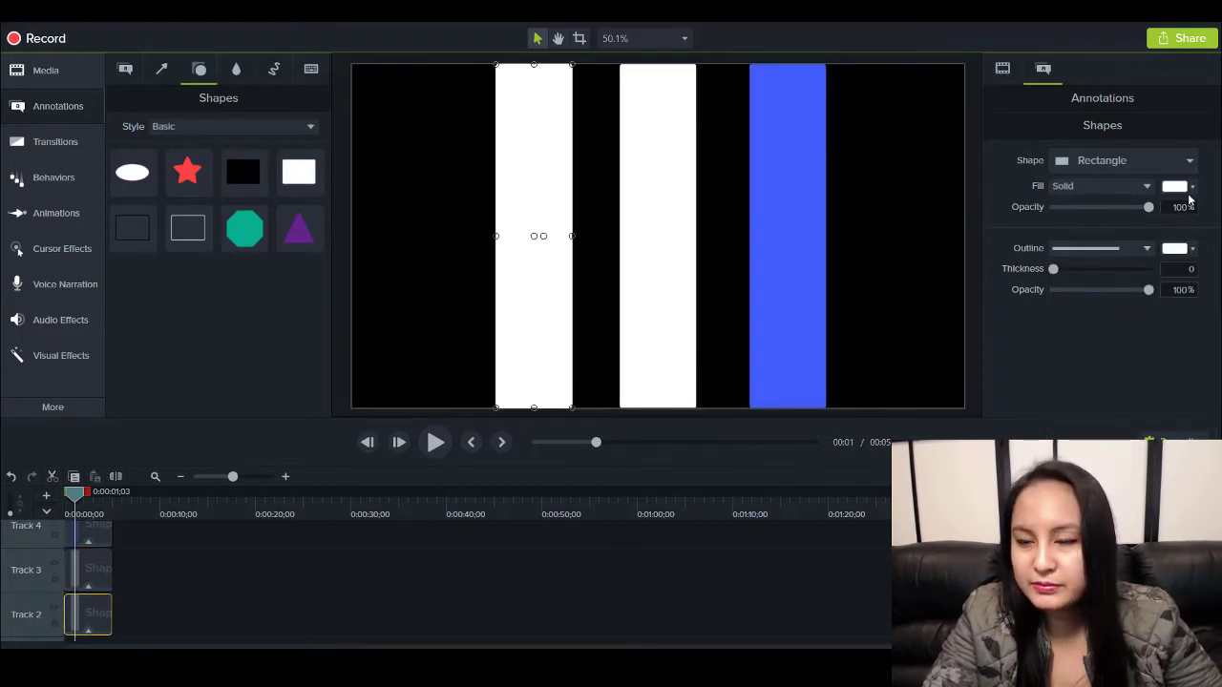
left_click(1175, 186)
left_click(1138, 241)
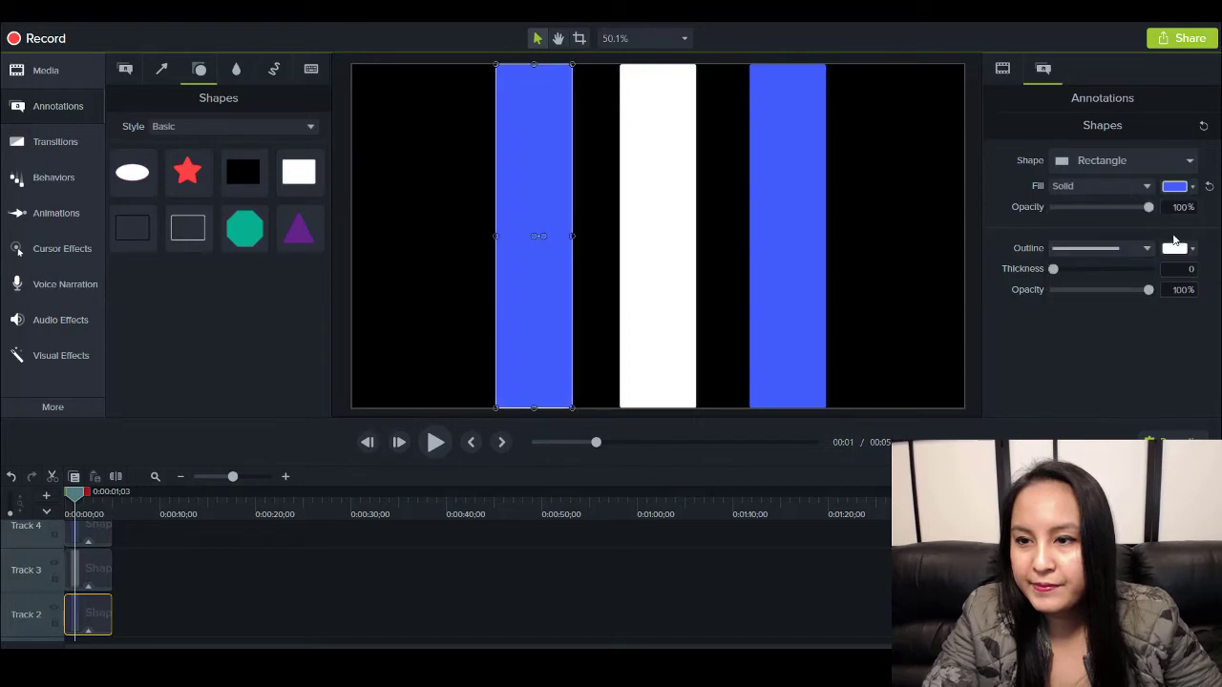
left_click(1176, 248)
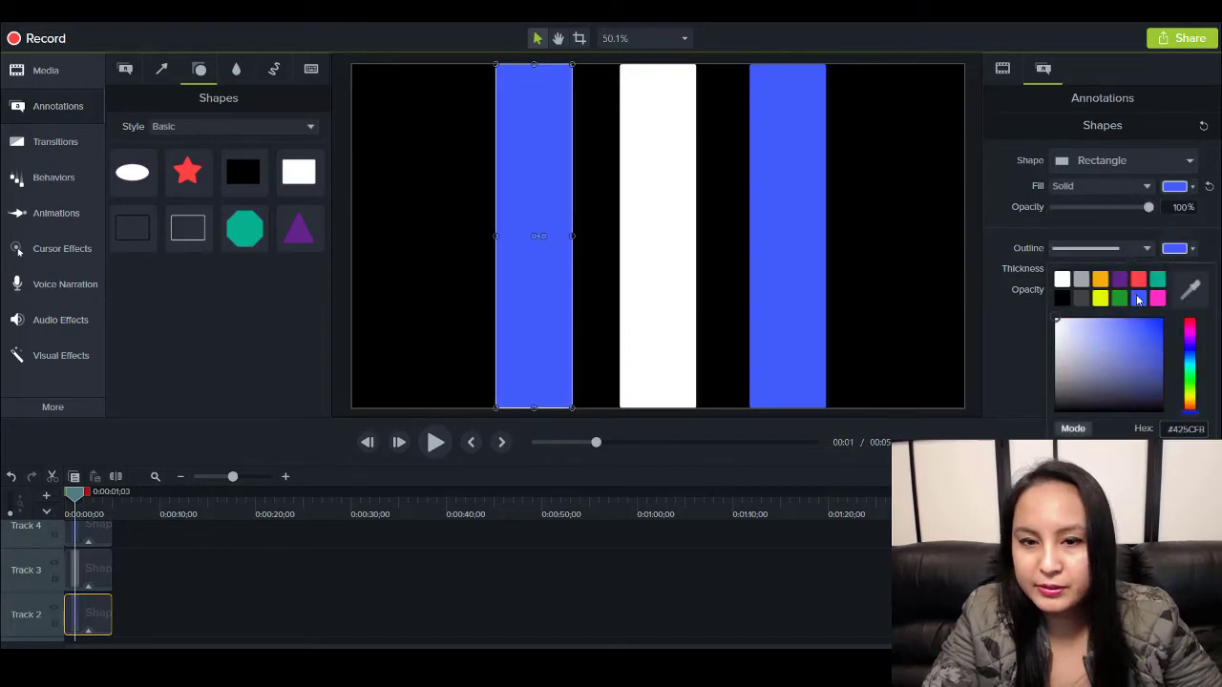
left_click(1138, 299)
left_click(179, 564)
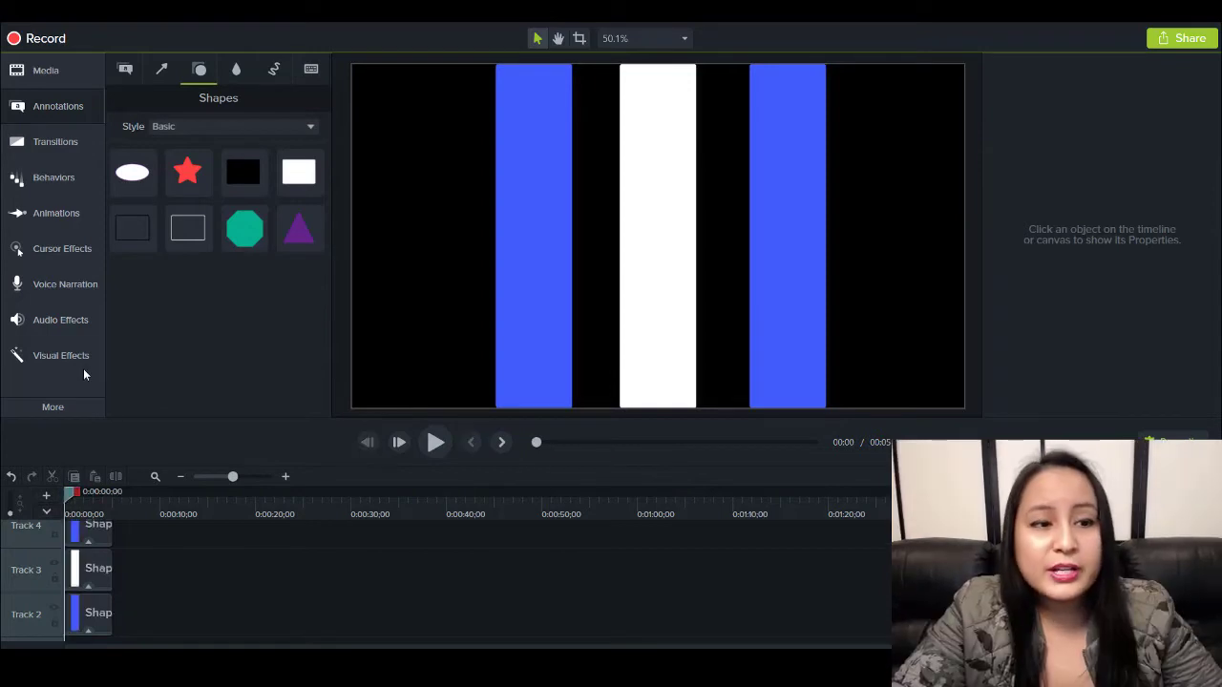
Apply the Sliding behavior to all three bar clips at once
left_click(42, 180)
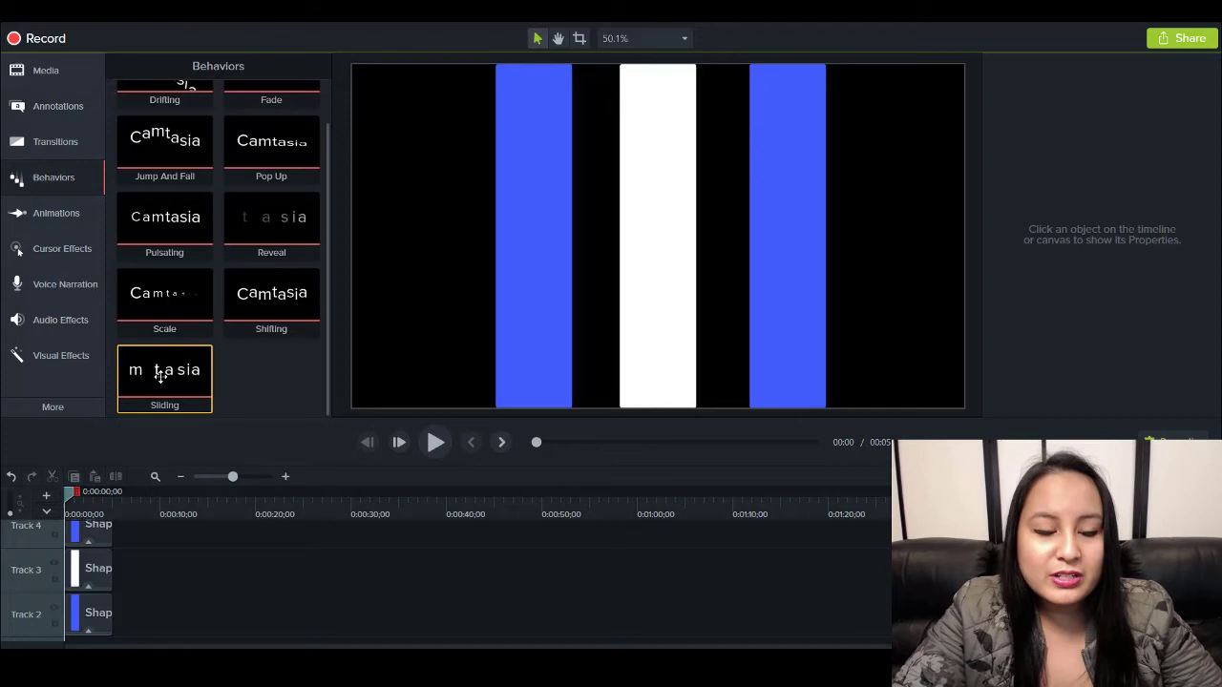
left_click_drag(131, 523, 68, 632)
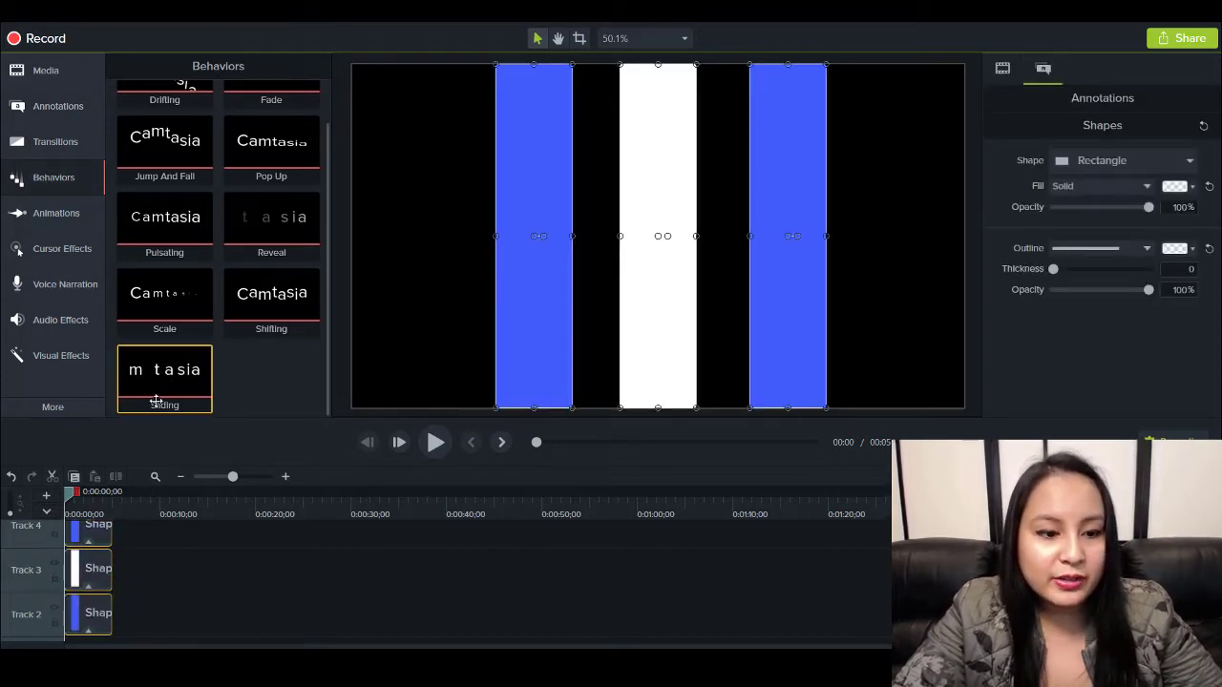
left_click_drag(167, 377, 88, 573)
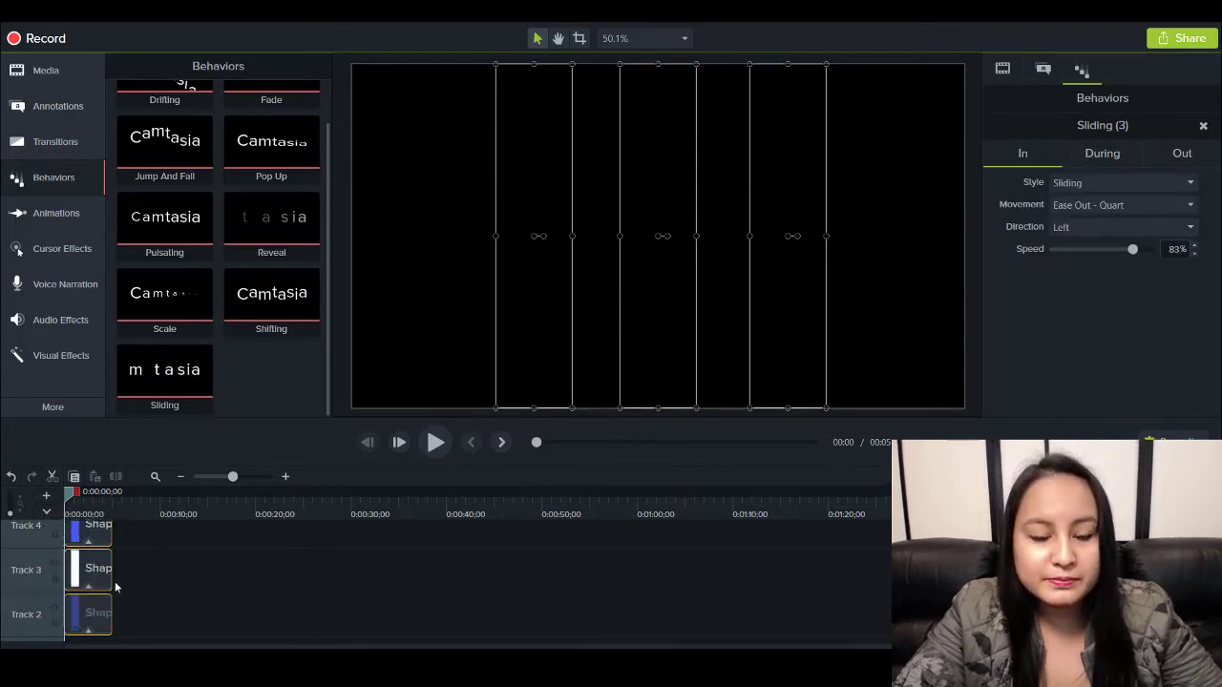
Scrub the playhead to preview the sliding bars, then select the left blue bar's clip
left_click(81, 503)
mouse_move(65, 504)
left_mouse_down()
mouse_move(120, 519)
mouse_move(71, 522)
left_mouse_up()
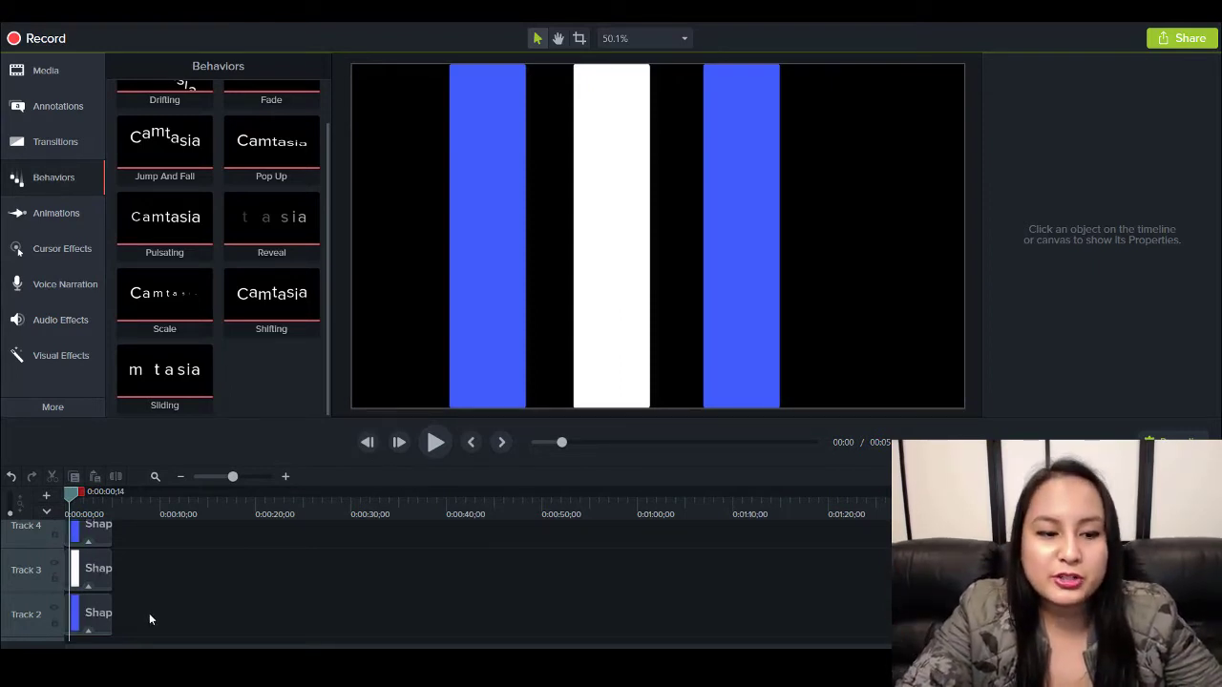
left_click(96, 612)
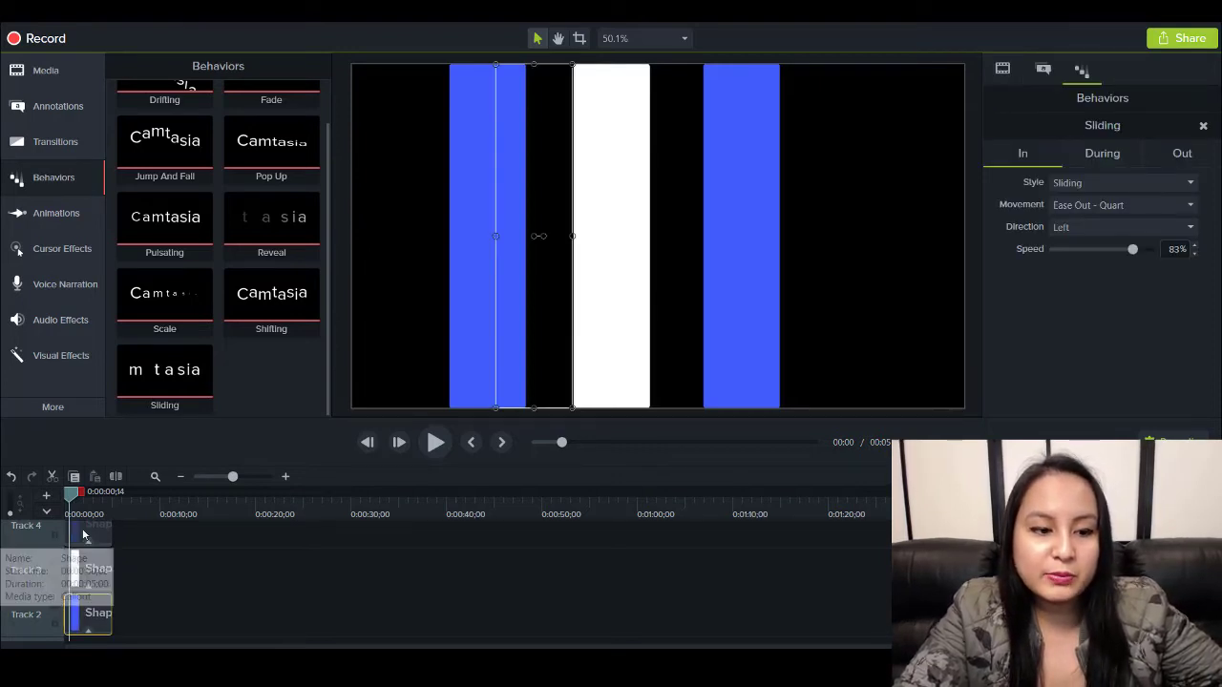
Select both blue bar clips and set their During style to None
left_click(84, 620, "ctrl")
left_click(84, 620)
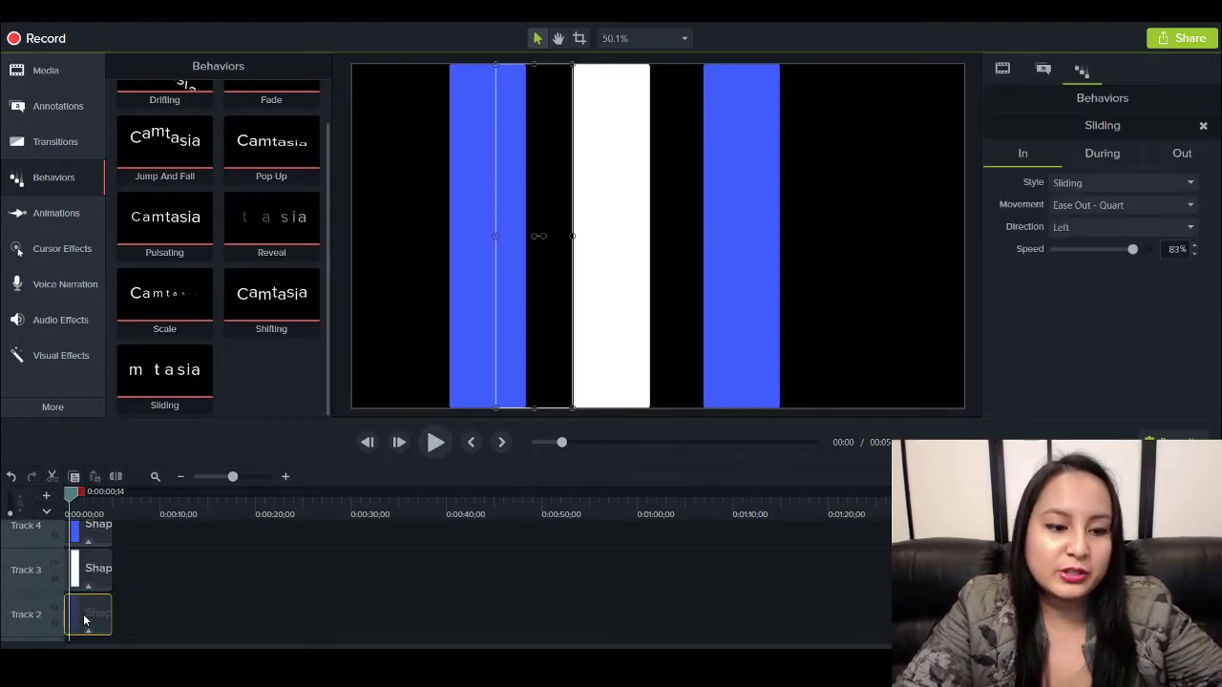
left_click(95, 534, "ctrl")
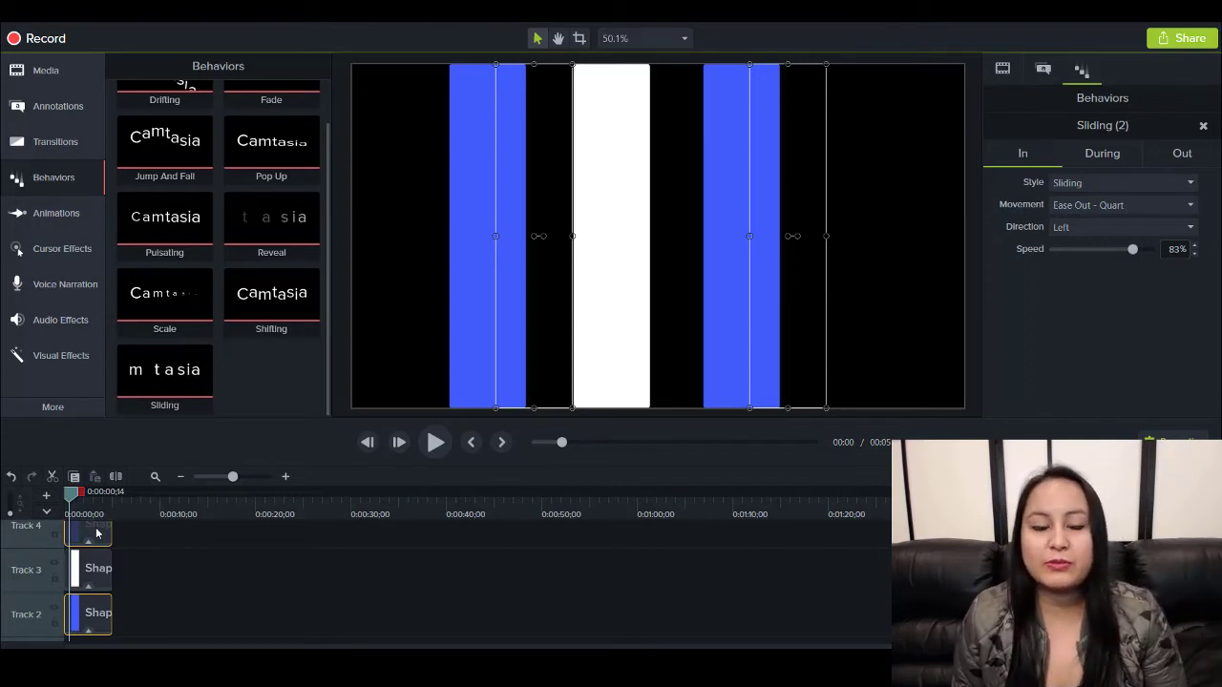
left_click(1102, 158)
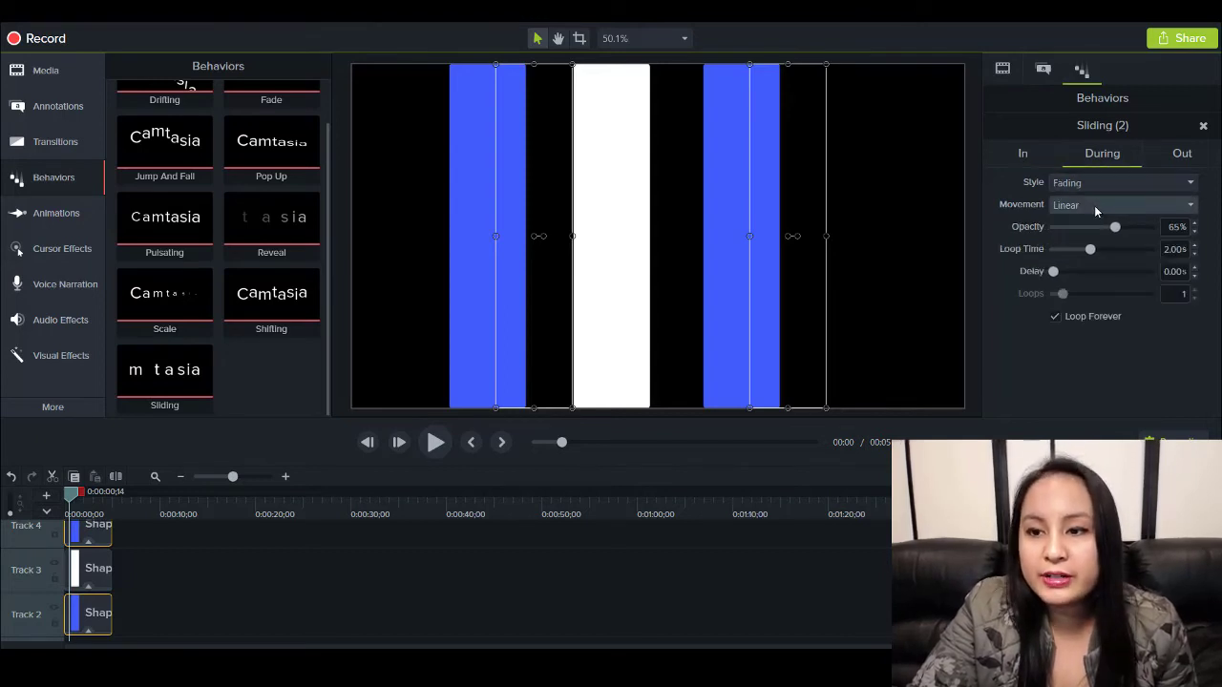
left_click(1094, 206)
left_click(1092, 179)
left_click(1092, 179)
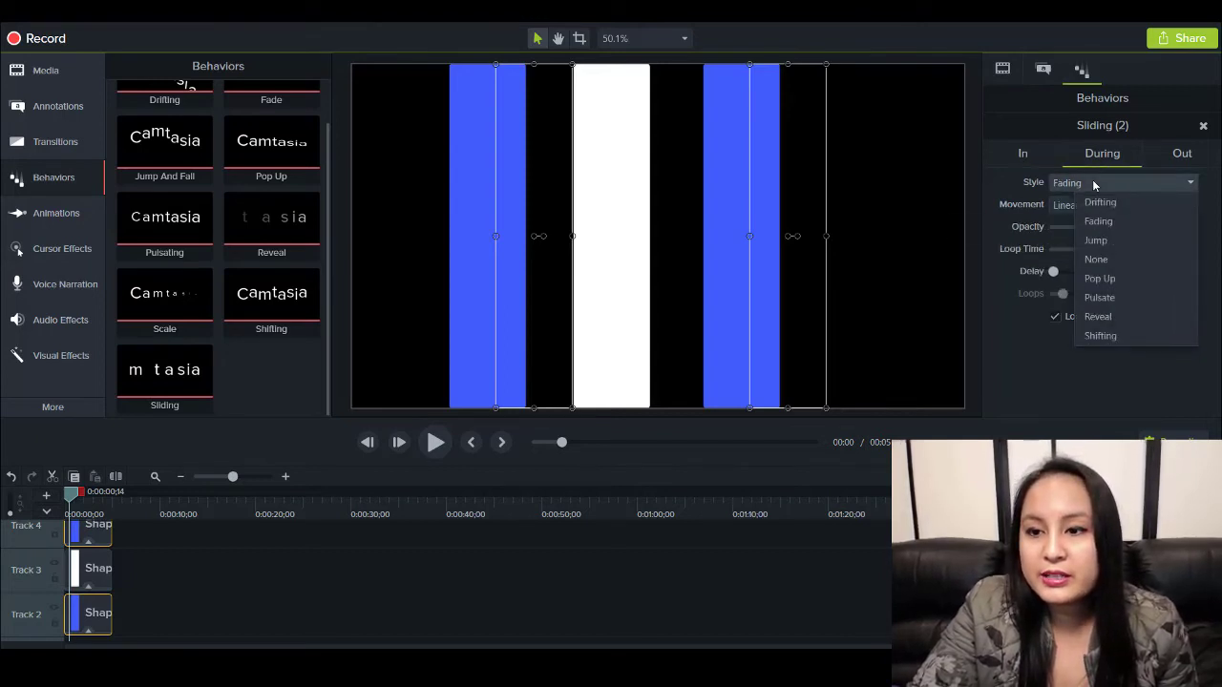
left_click(1091, 264)
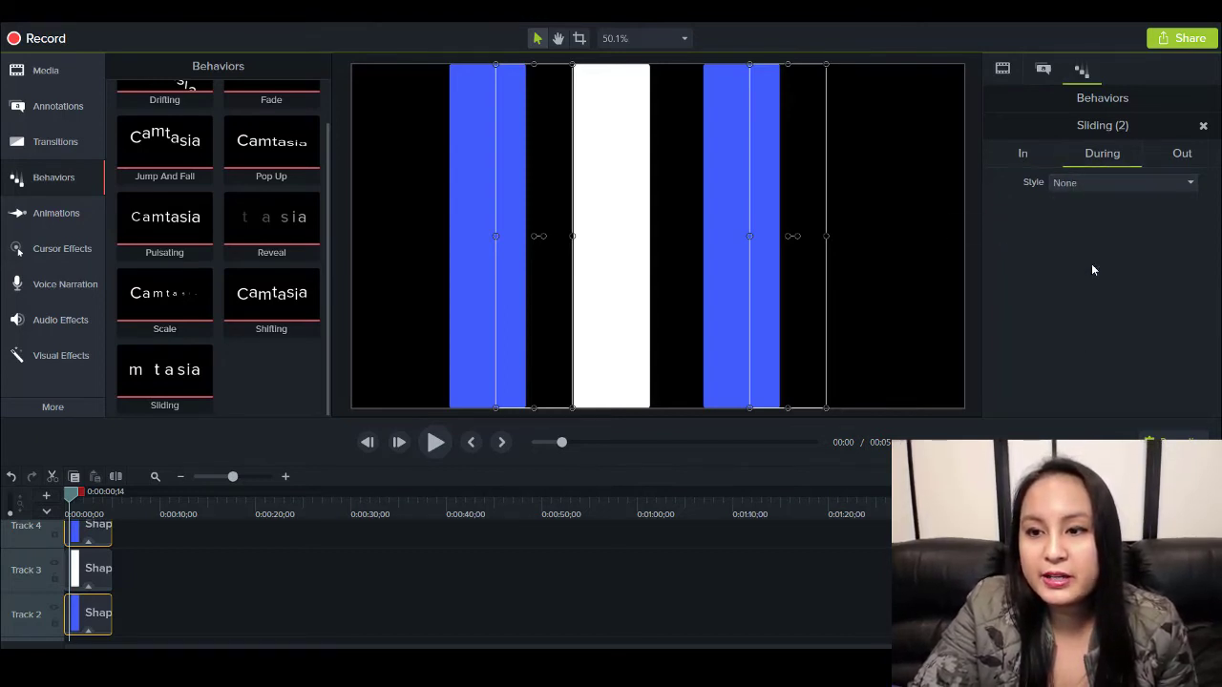
Set the blue bars' In direction to Bottom and Out direction to Top
left_click(1022, 156)
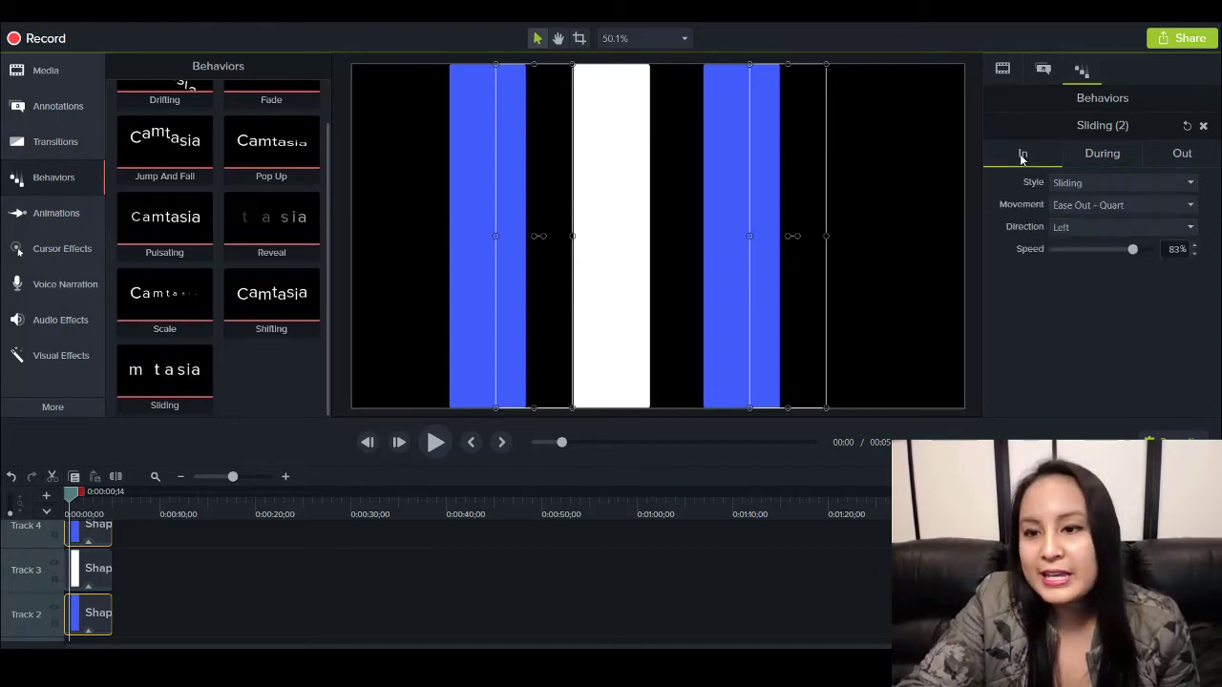
left_click(1071, 230)
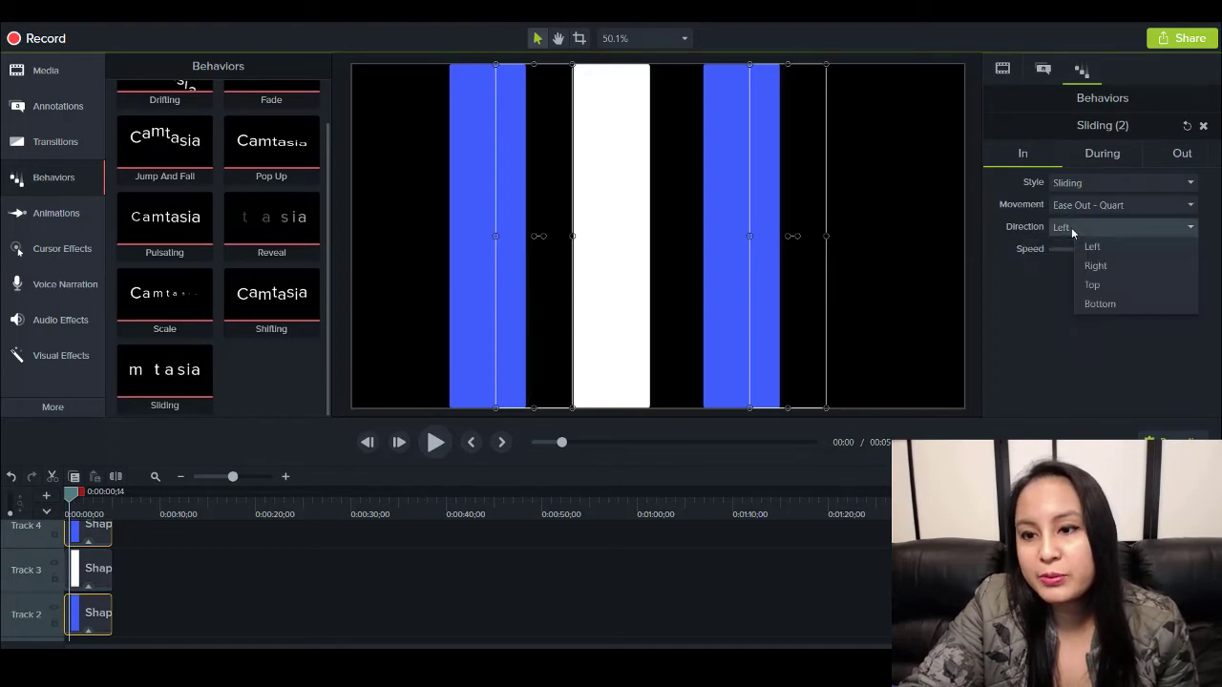
left_click(1088, 304)
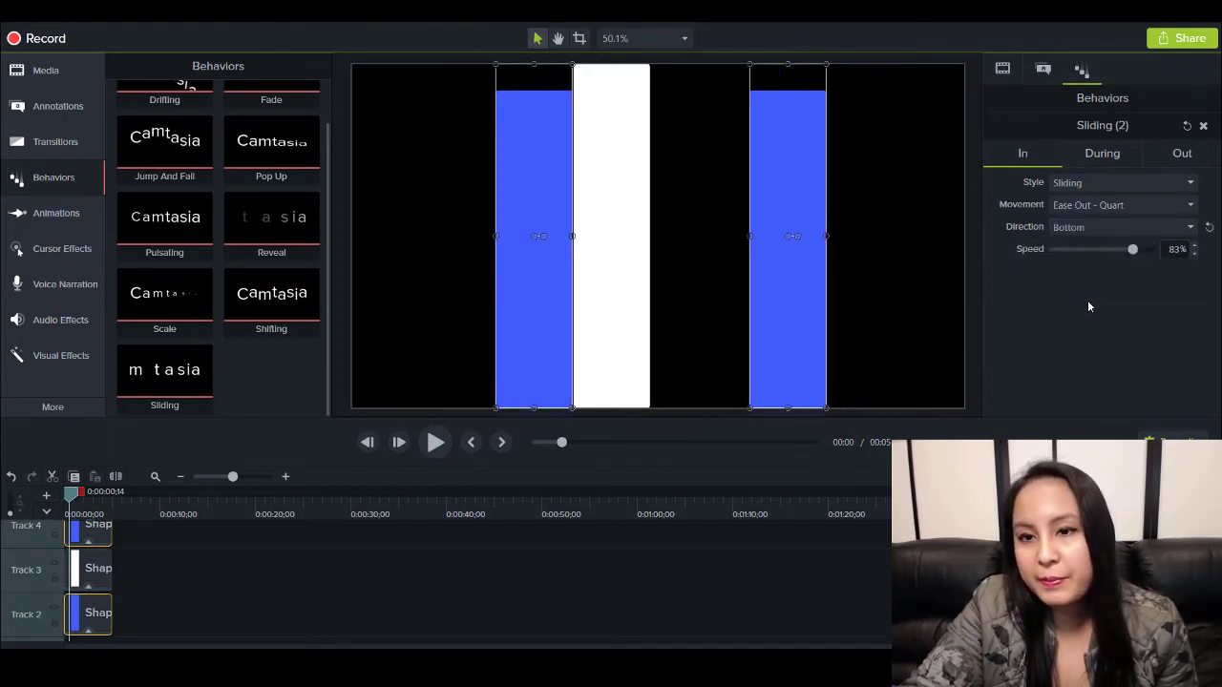
left_click(1170, 159)
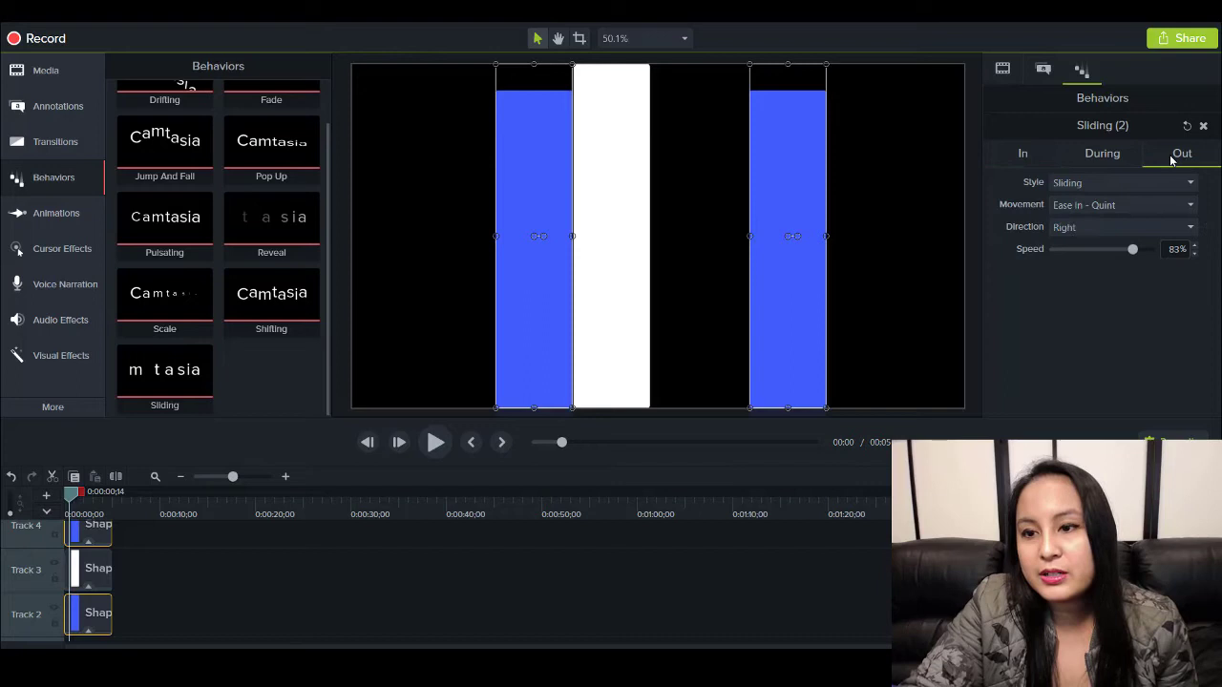
left_click(1122, 227)
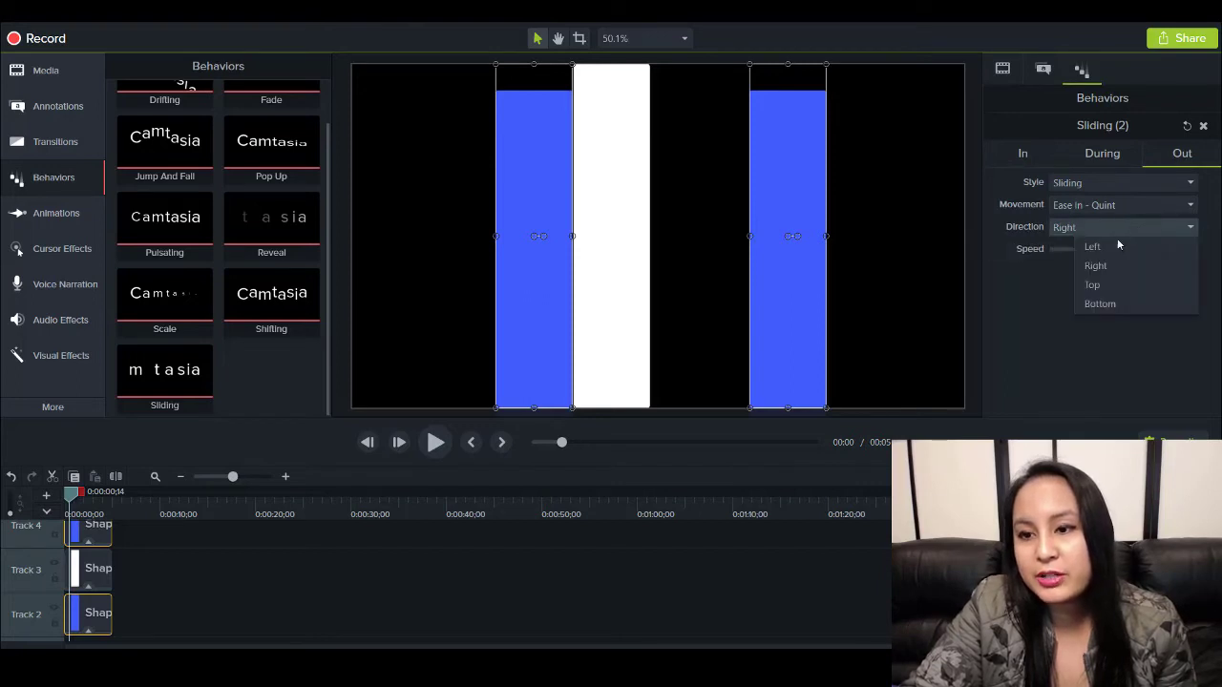
left_click(1098, 286)
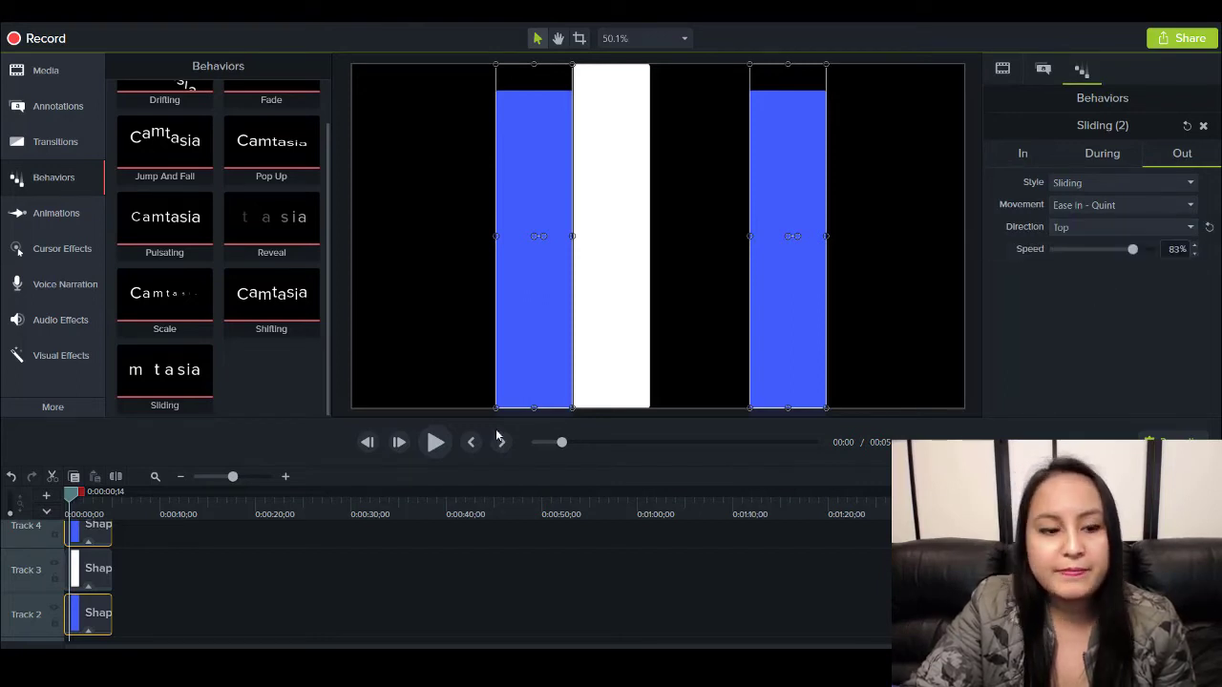
Set the white bar's During style to None and make it slide in from the Top
left_click(121, 572)
left_click(86, 577)
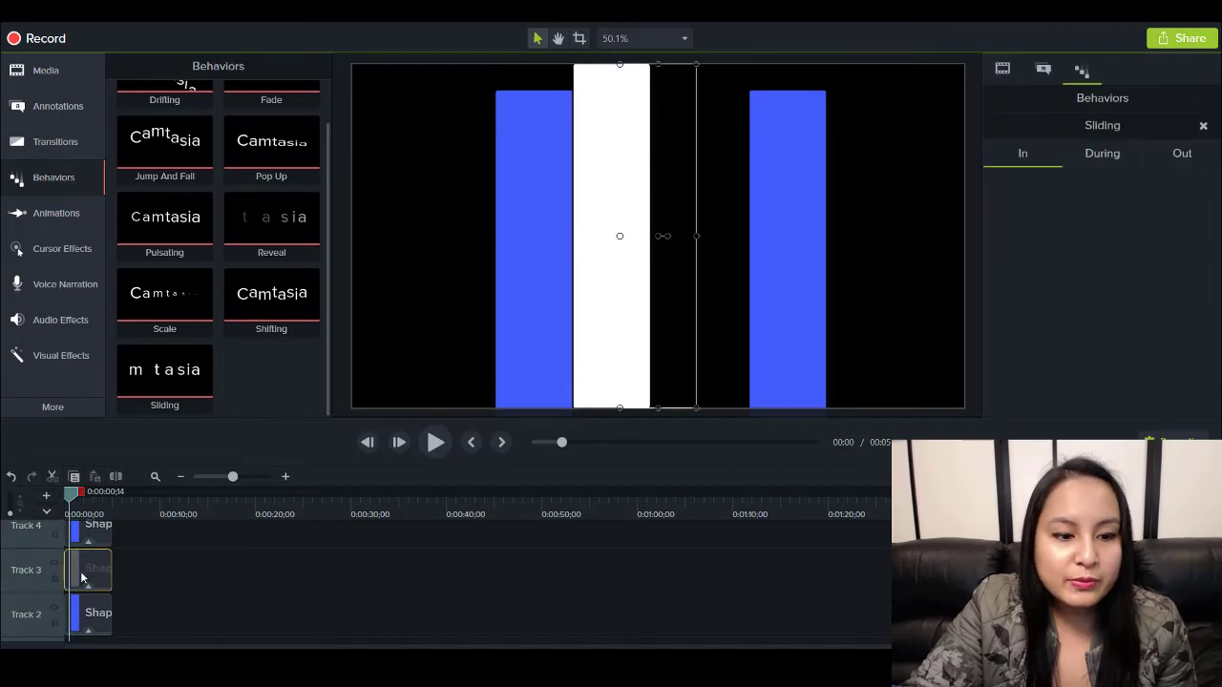
left_click(1088, 155)
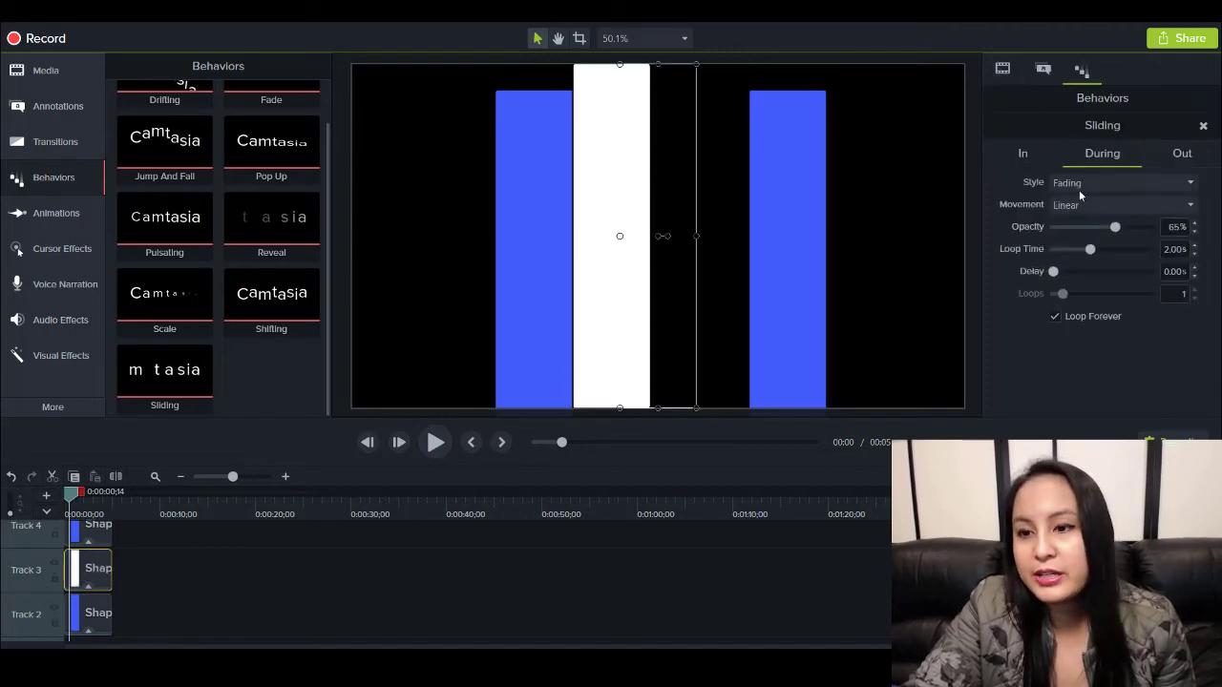
left_click(1075, 184)
left_click(1089, 258)
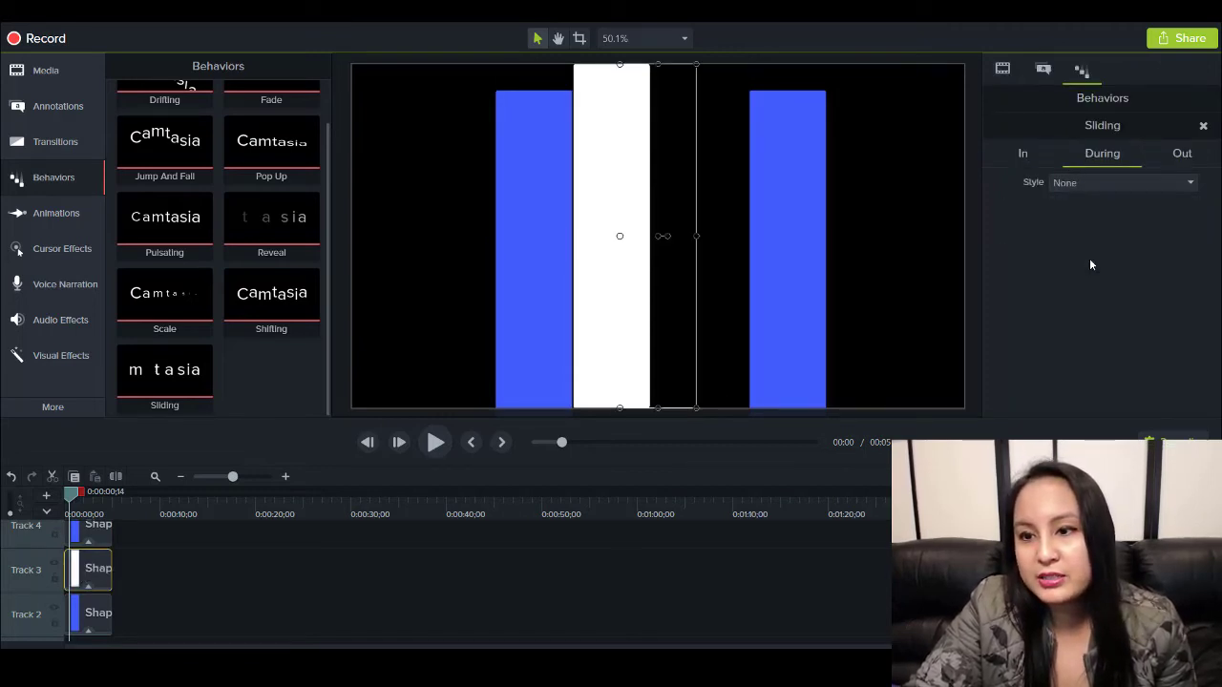
left_click(1028, 155)
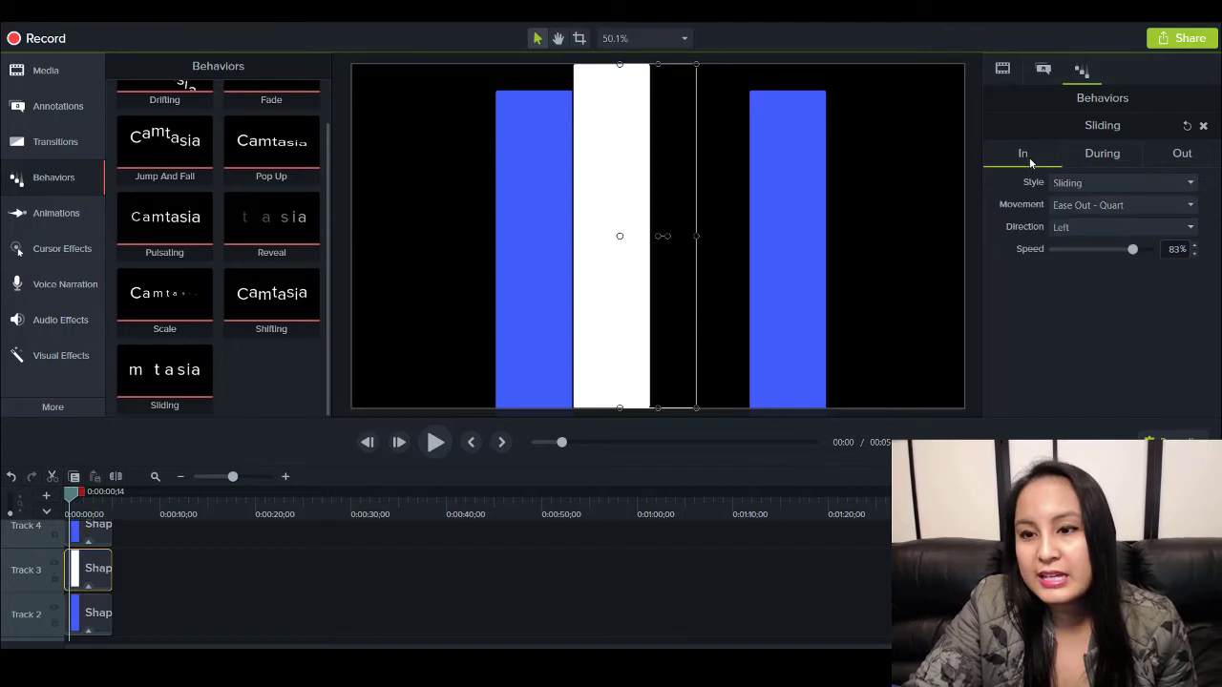
left_click(1081, 230)
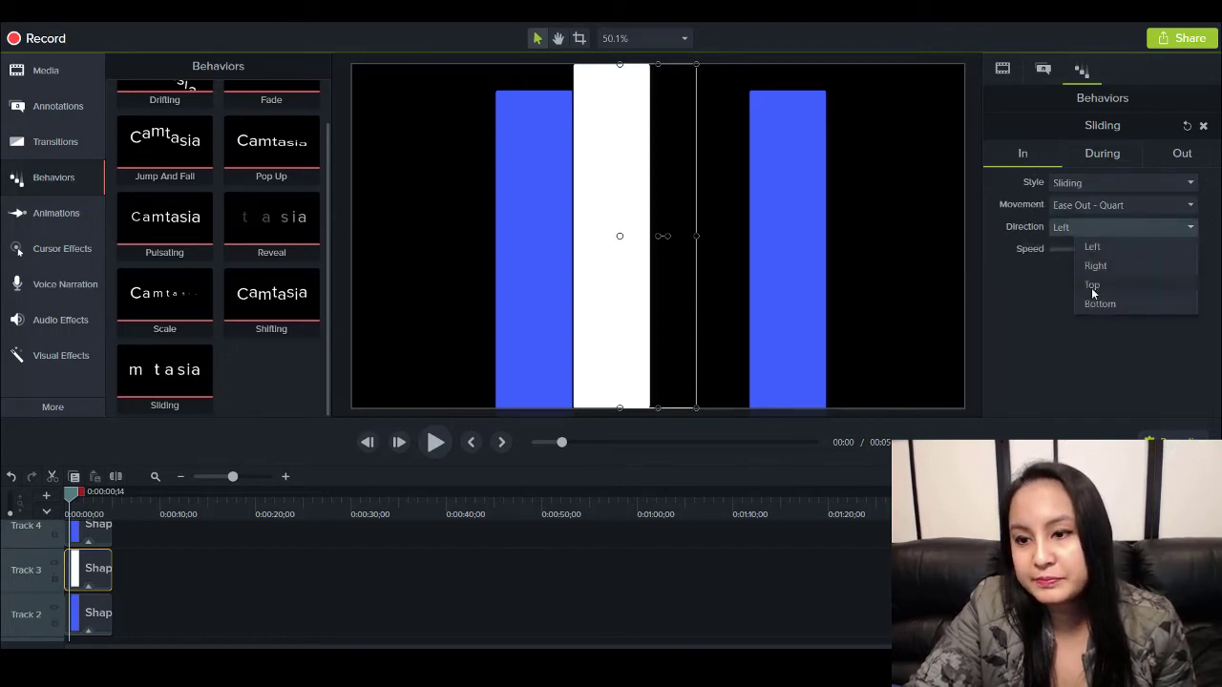
left_click(1088, 286)
Set the white bar's Sliding exit direction to Bottom and rewind to the start
left_click(1163, 160)
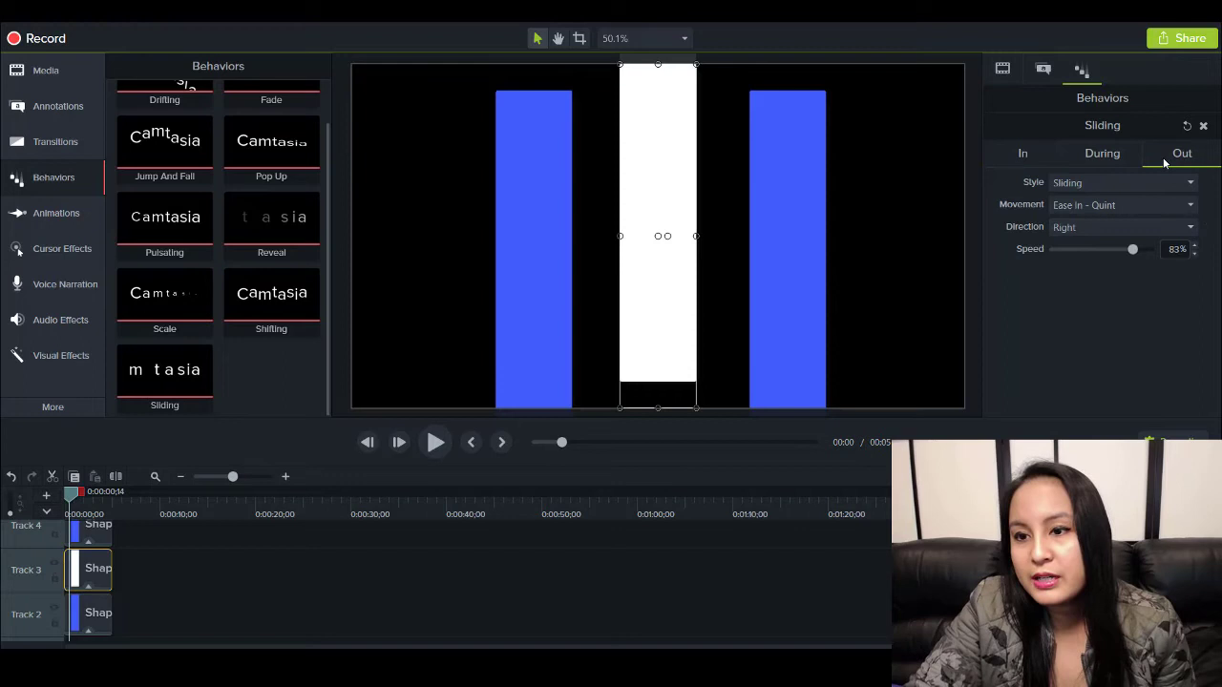
left_click(1132, 180)
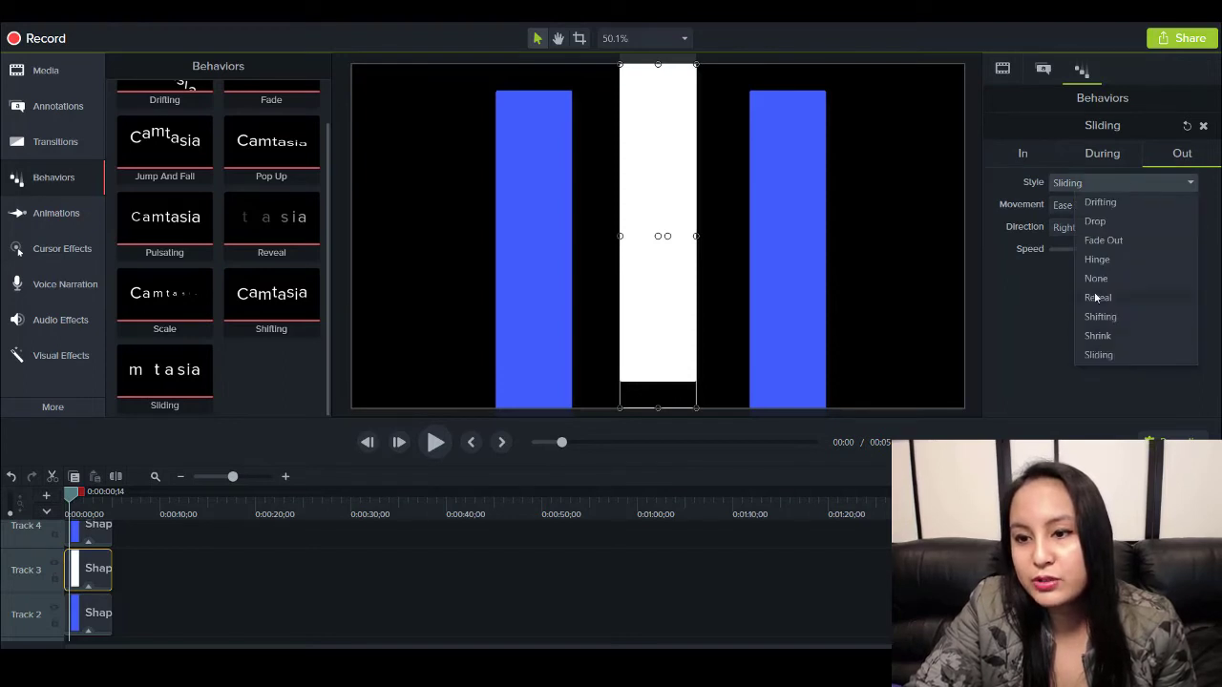
left_click(1088, 183)
left_click(1076, 230)
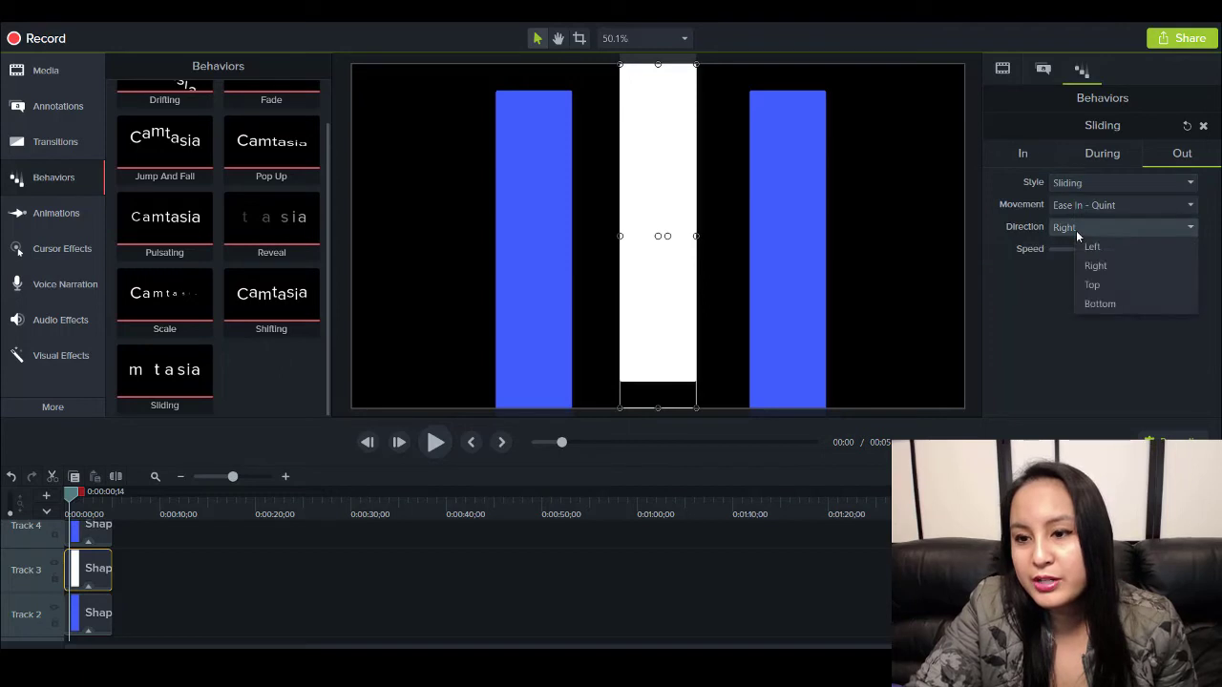
left_click(1100, 304)
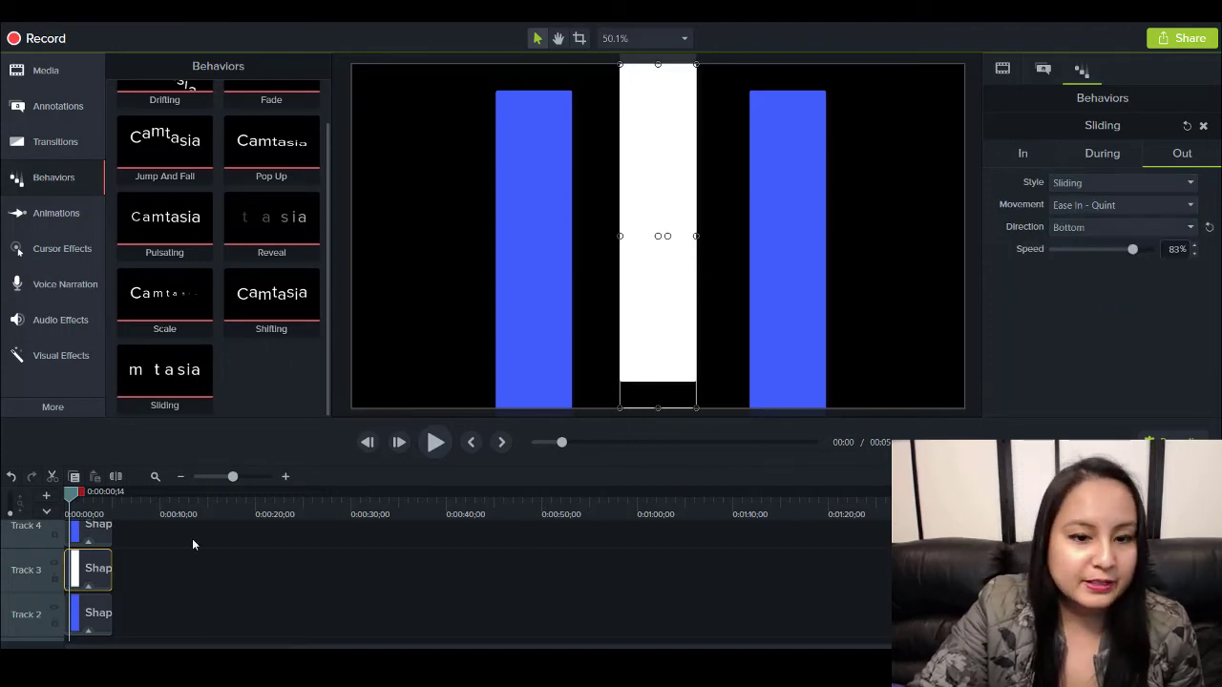
left_click(59, 498)
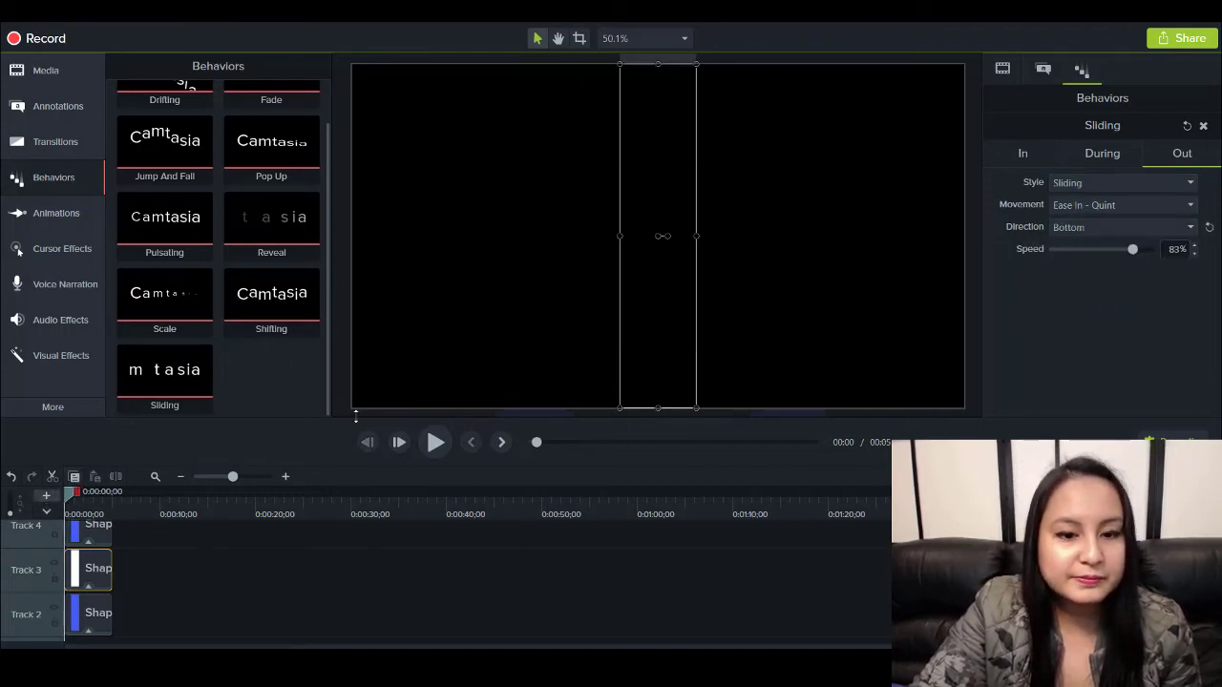
Play the animation, then trim all three bar clips together to about 00:00:03;14
left_click(435, 442)
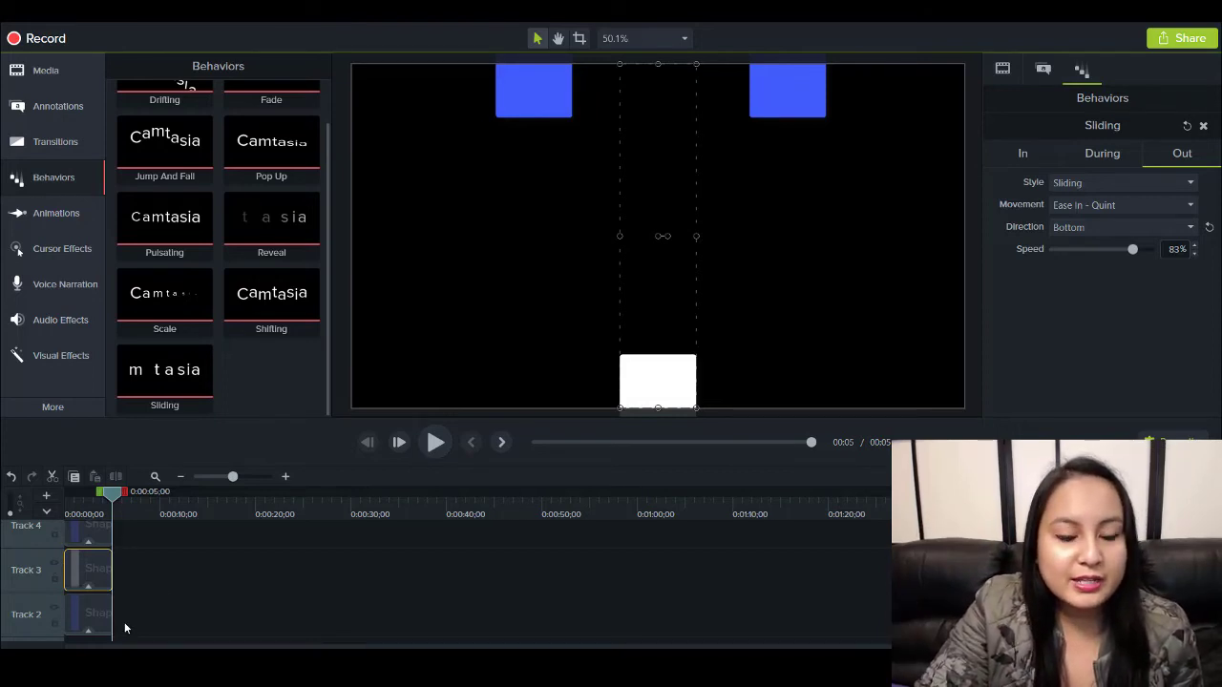
left_click_drag(124, 621, 73, 537)
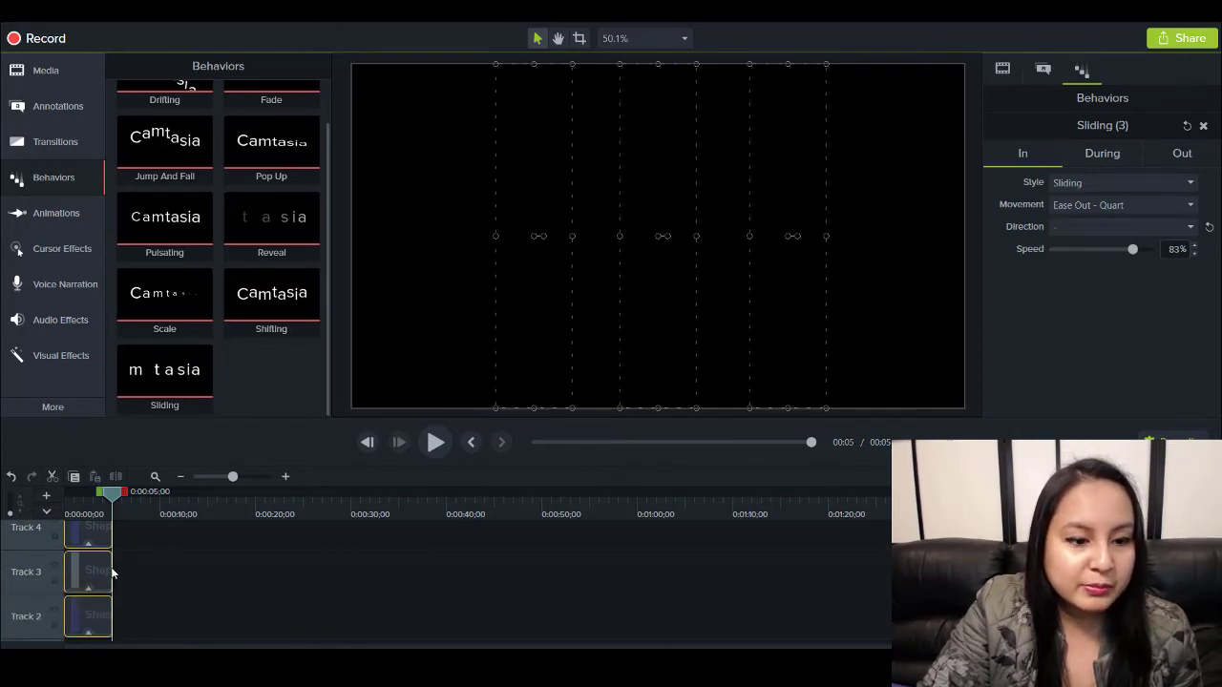
left_click_drag(107, 569, 97, 569)
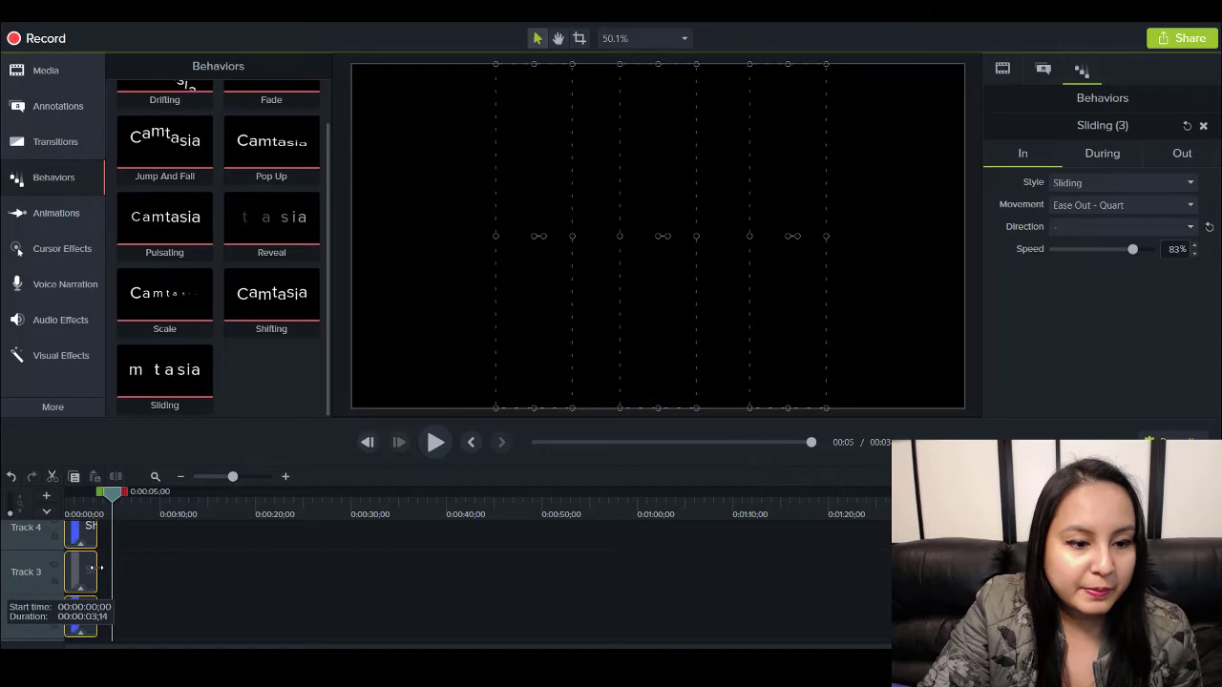
Paste copies of the three-bar set end to end until four sets fill about 13 seconds
left_click(110, 566)
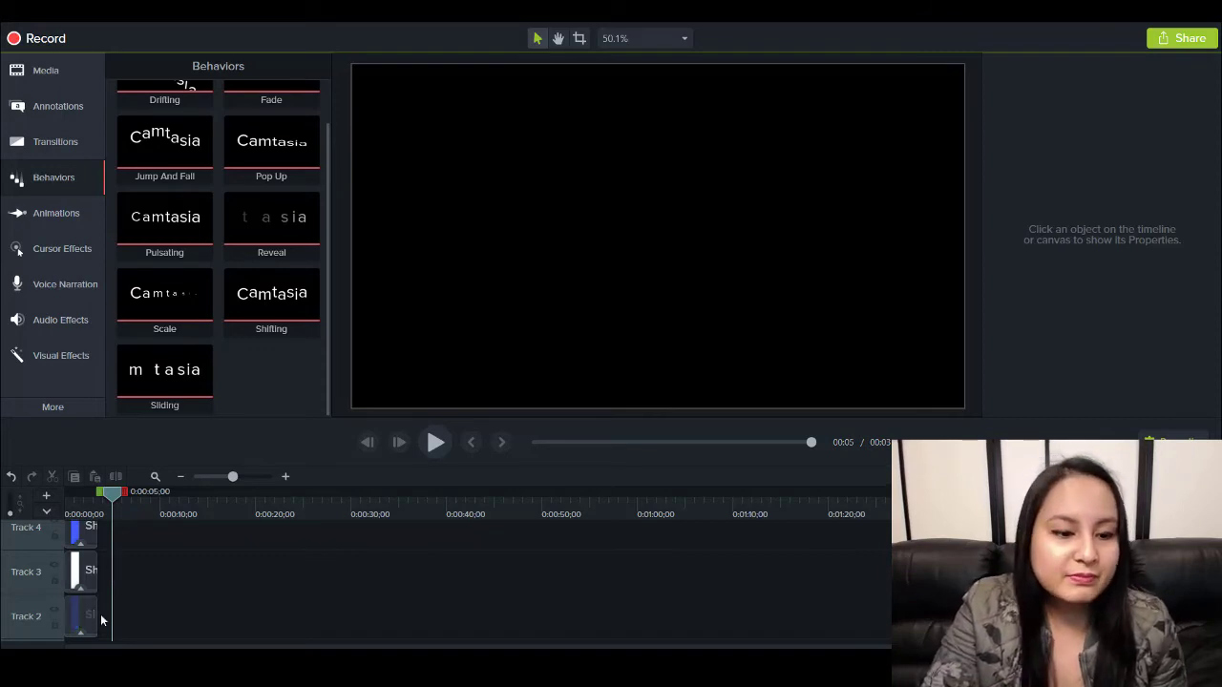
left_click_drag(102, 616, 59, 541)
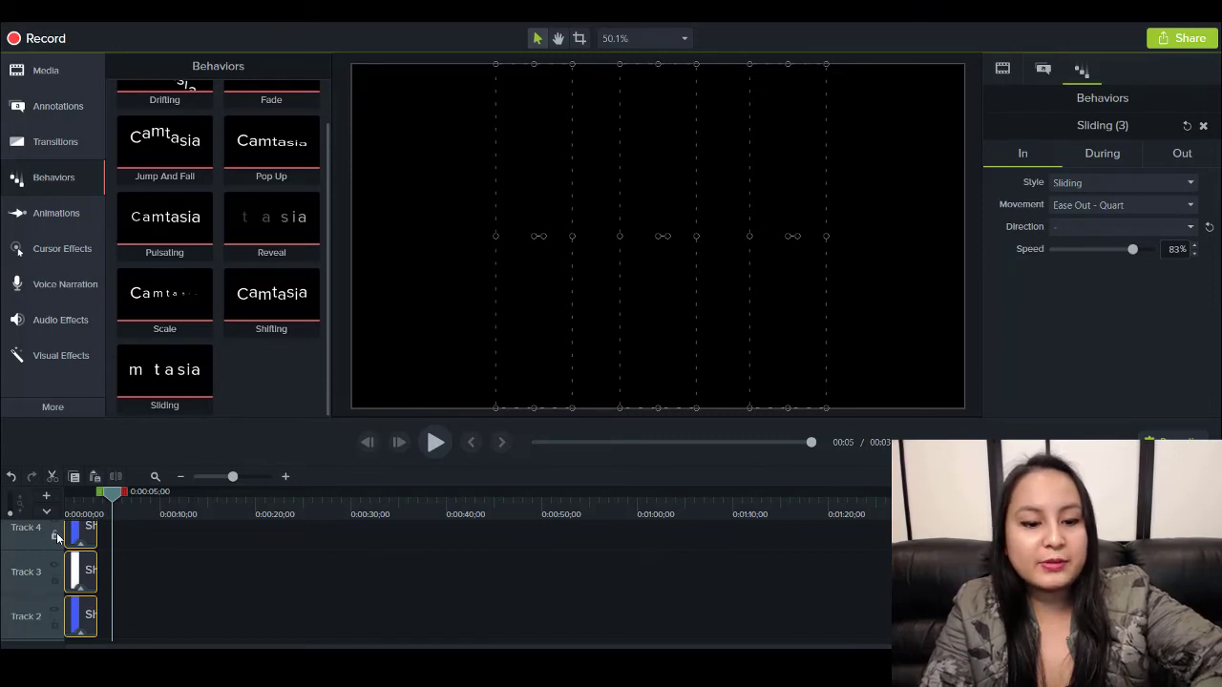
key("ctrl+v")
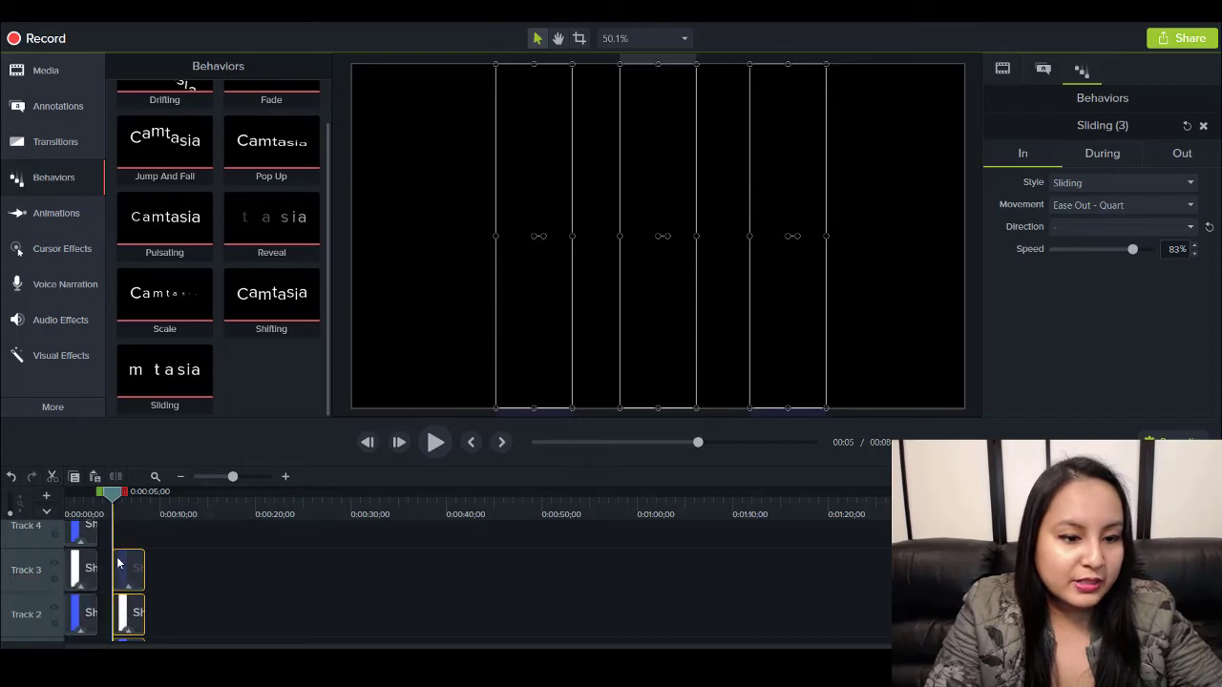
left_click_drag(119, 570, 111, 541)
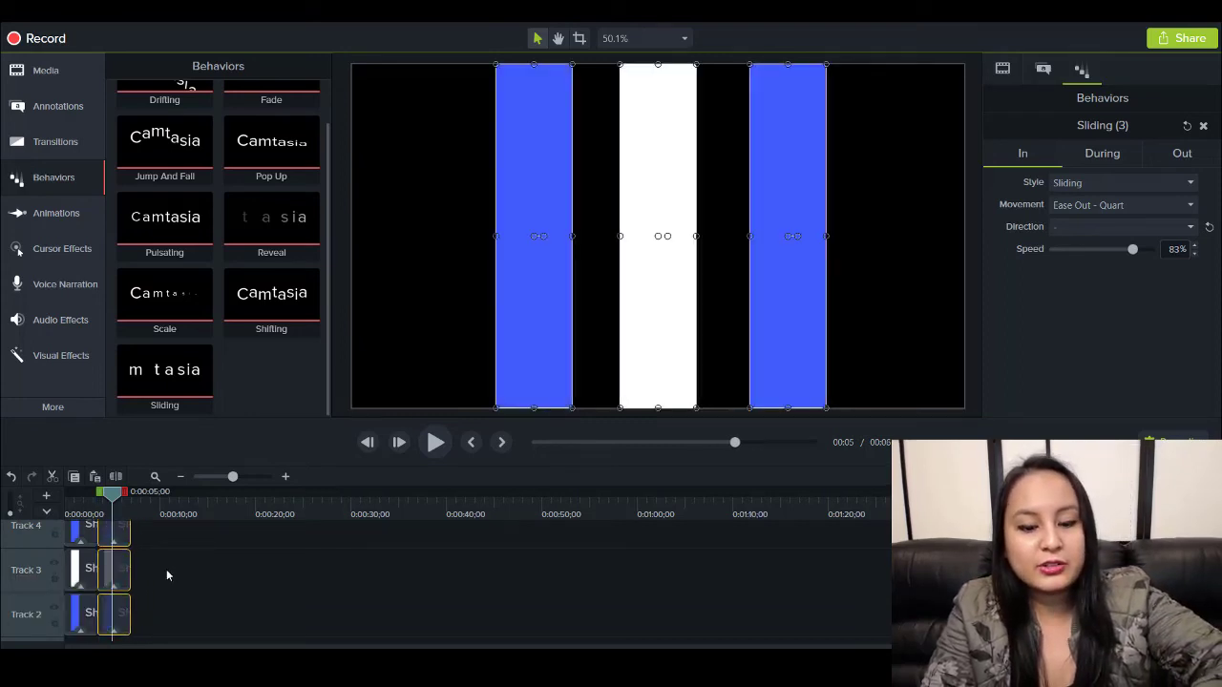
key("ctrl+z")
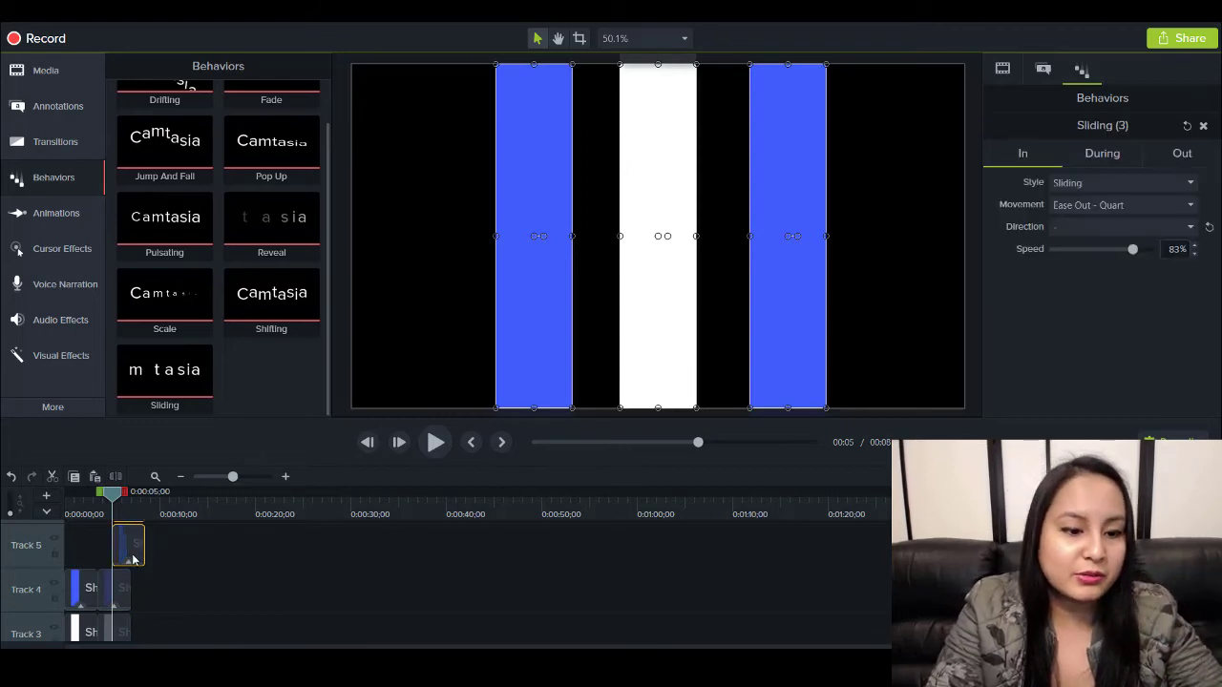
left_click_drag(133, 561, 151, 641)
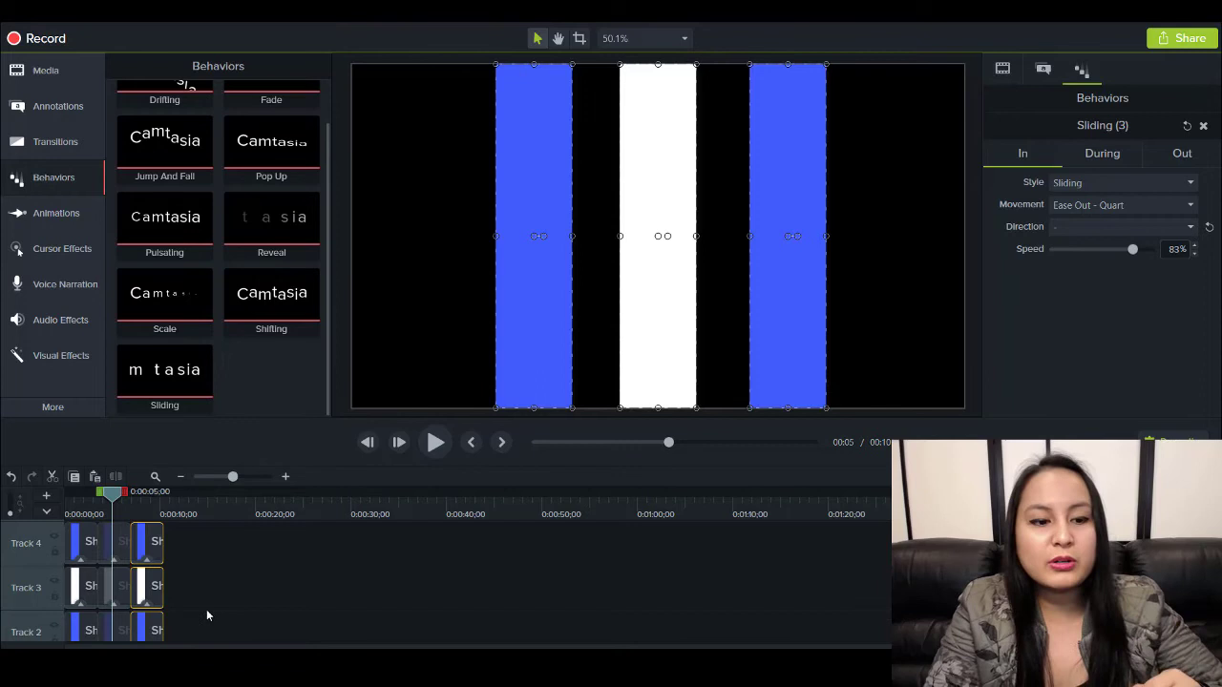
left_click(176, 515)
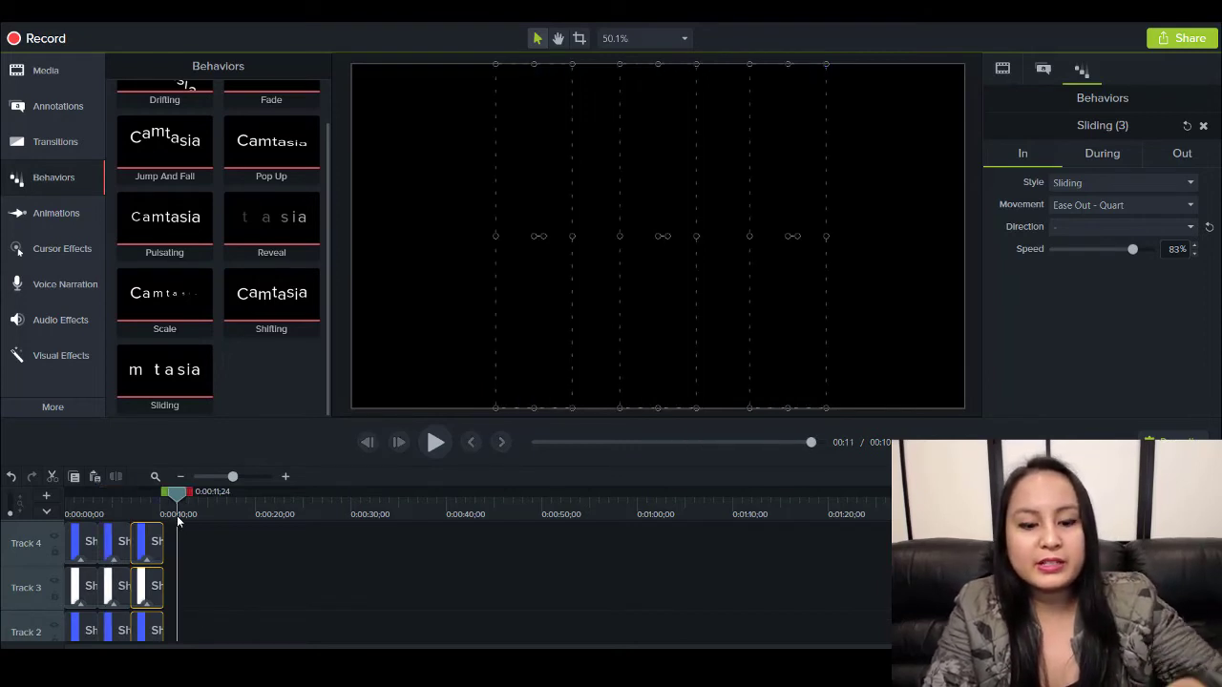
key("ctrl+v")
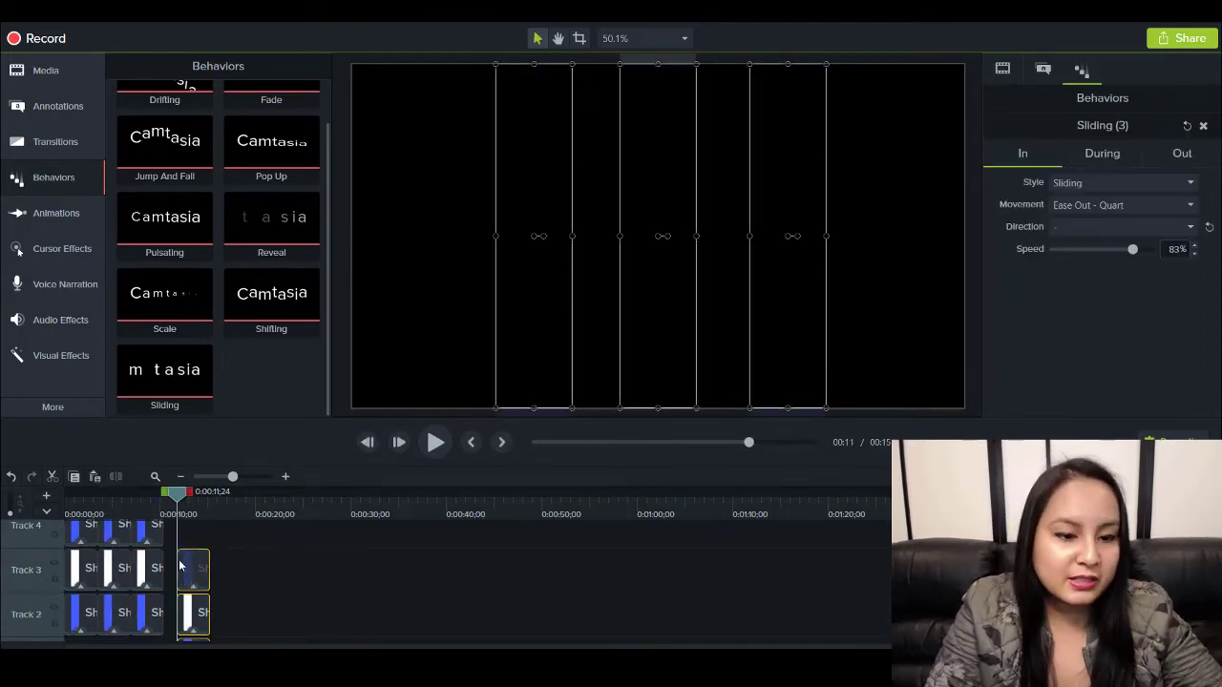
left_click_drag(186, 567, 175, 540)
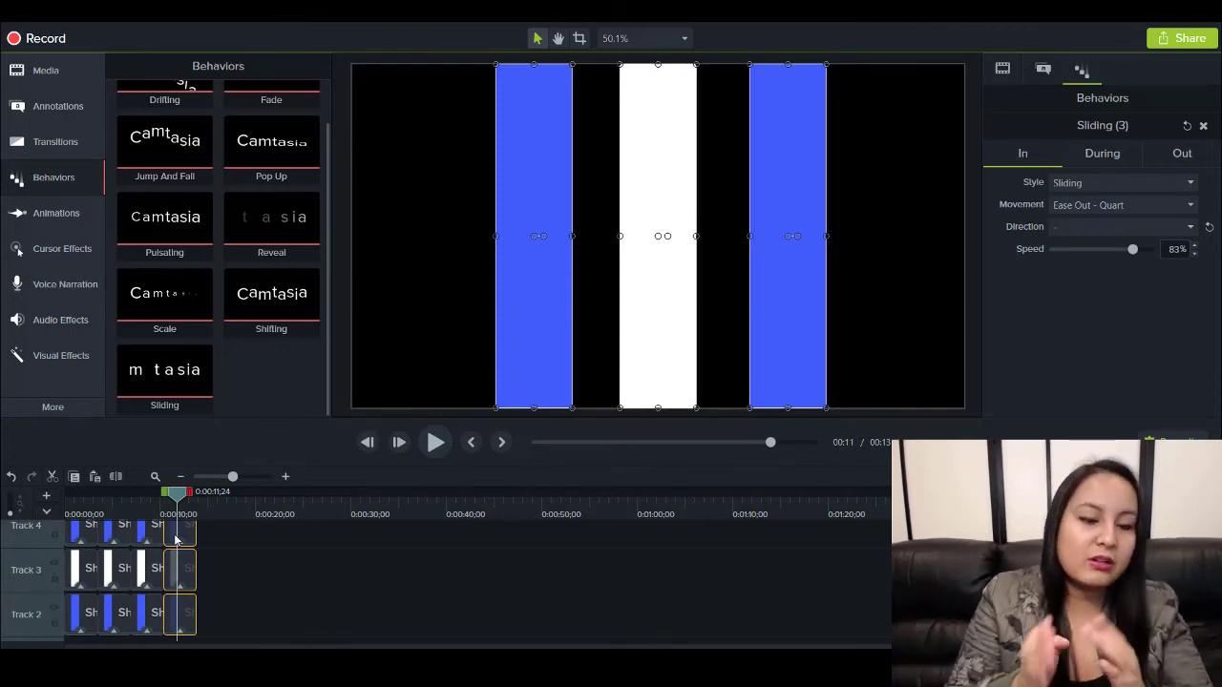
Return to 0:00, clear the selection, and play all four bar sets through to 0:13
left_click(65, 502)
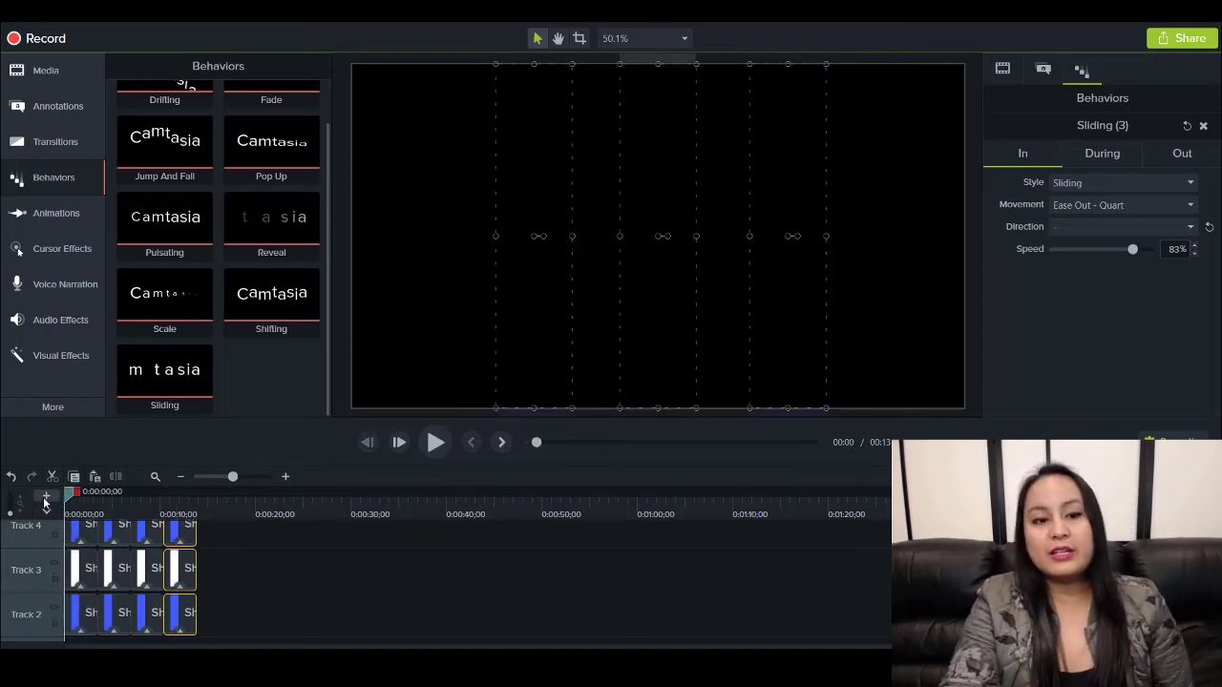
left_click(337, 390)
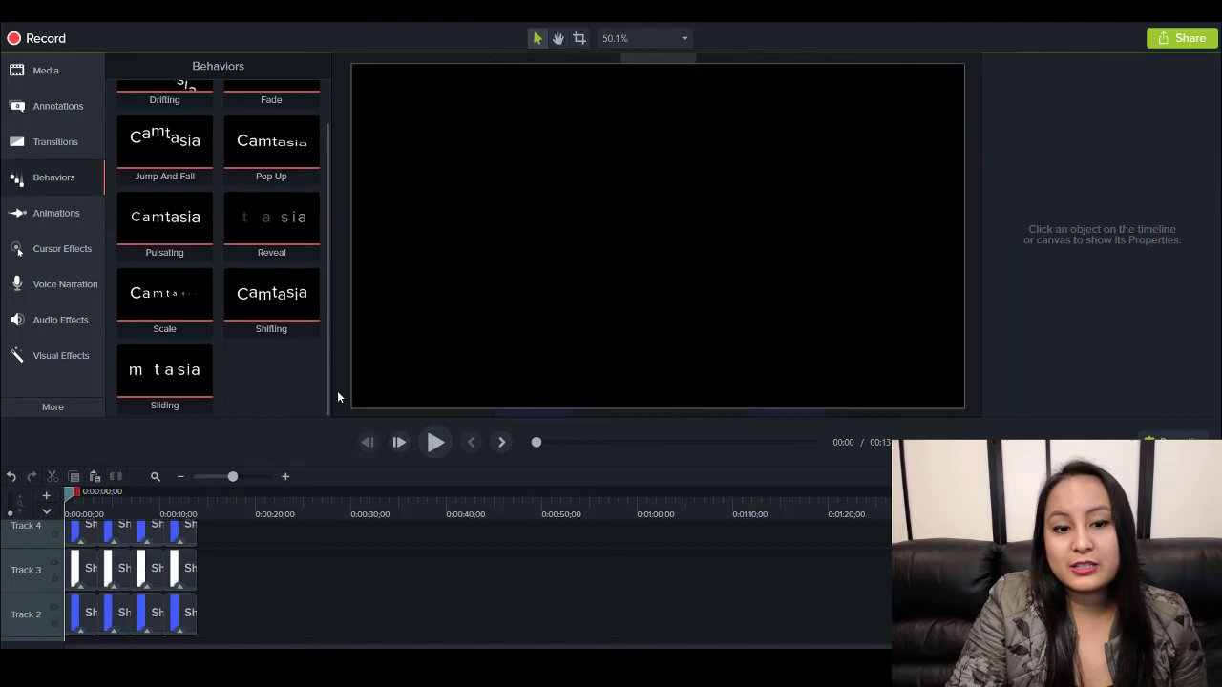
left_click(431, 444)
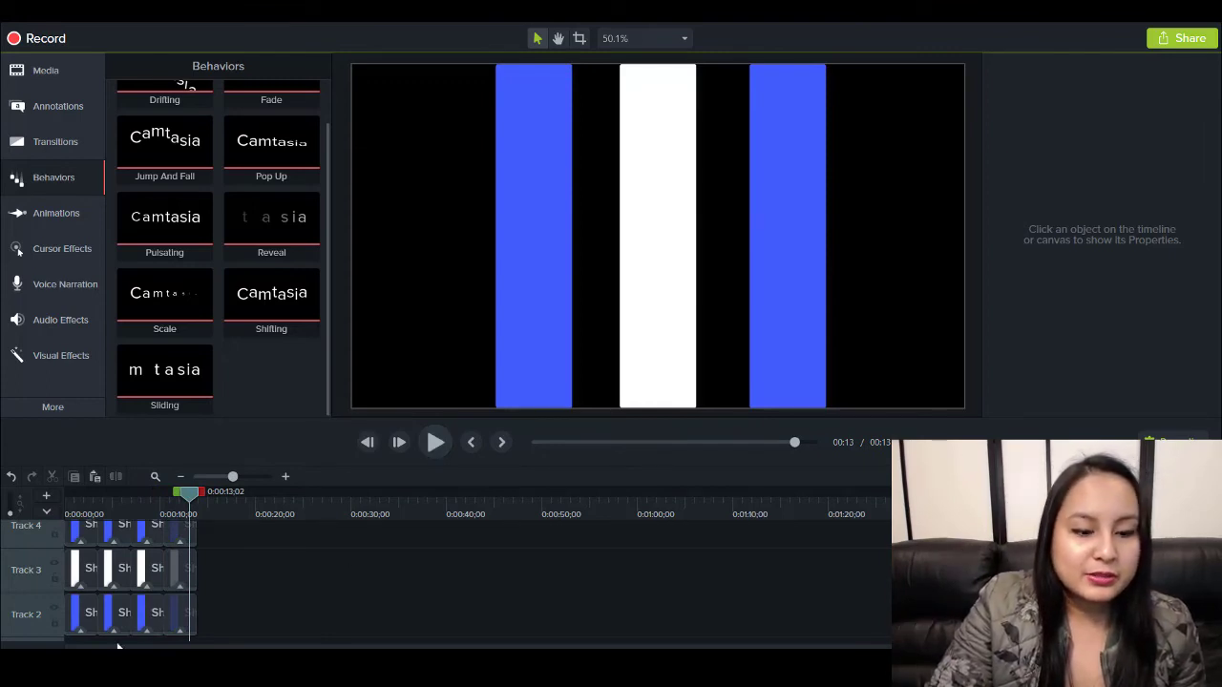
Select the second set's three clips and set their Out direction to Right
left_click(114, 540)
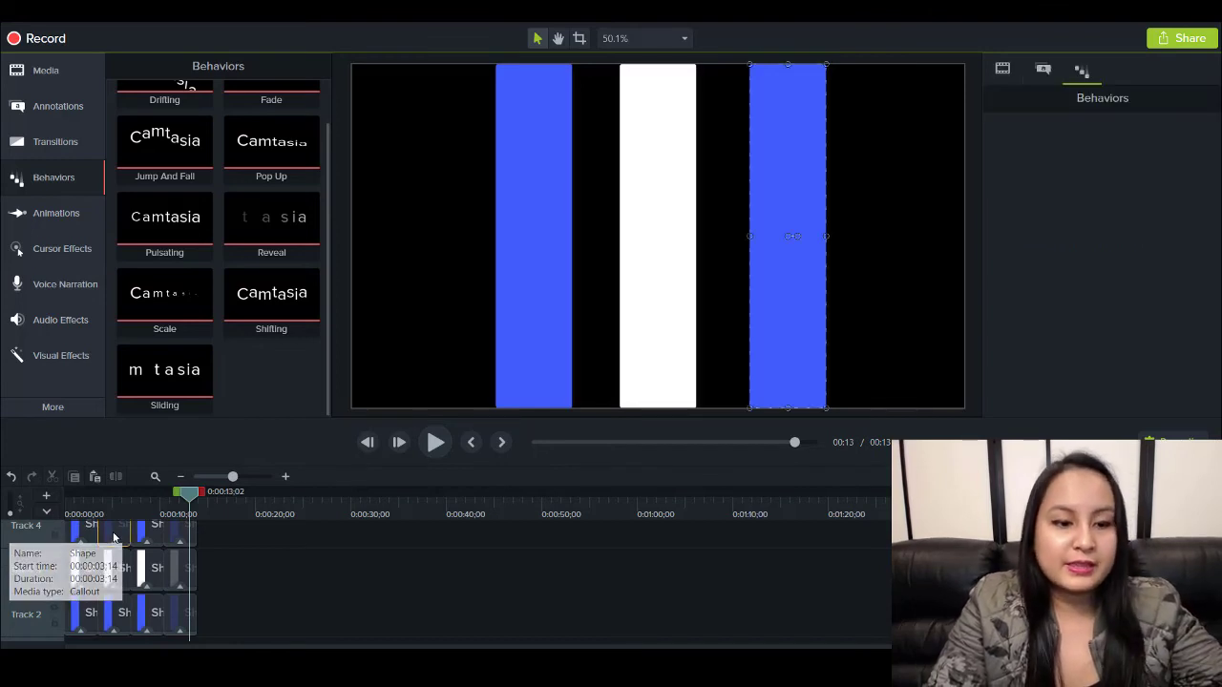
left_click(109, 570, "ctrl")
left_click(116, 614, "ctrl")
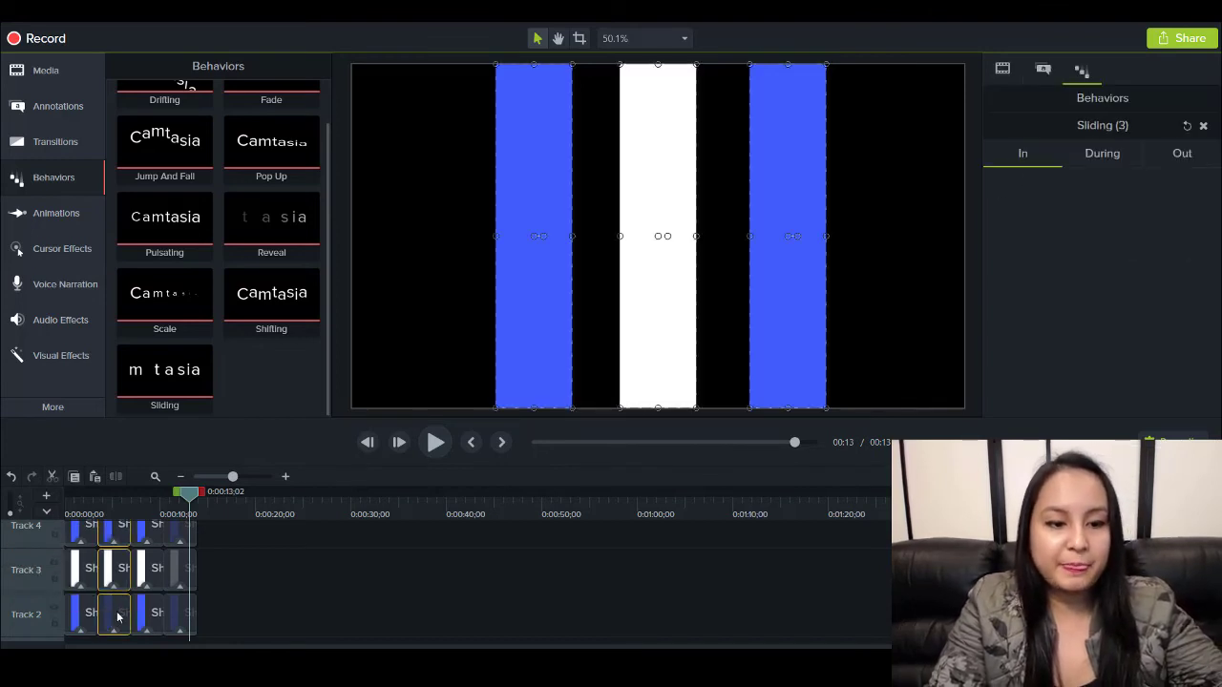
left_click(1175, 156)
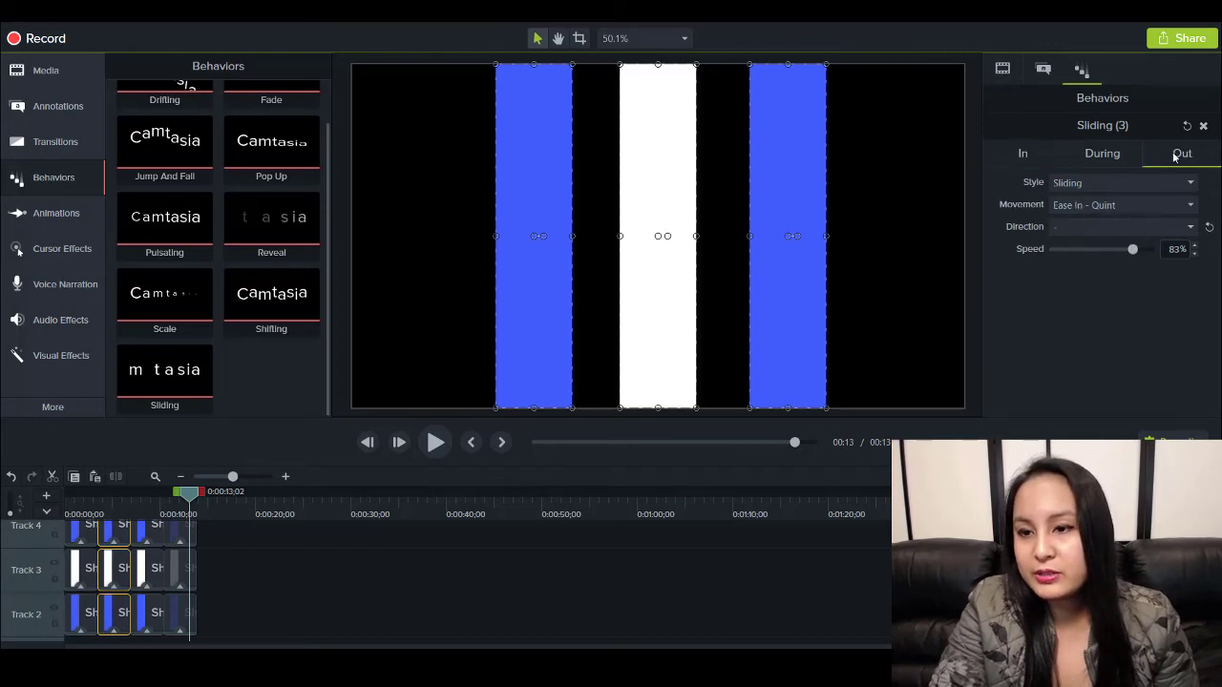
left_click(1085, 226)
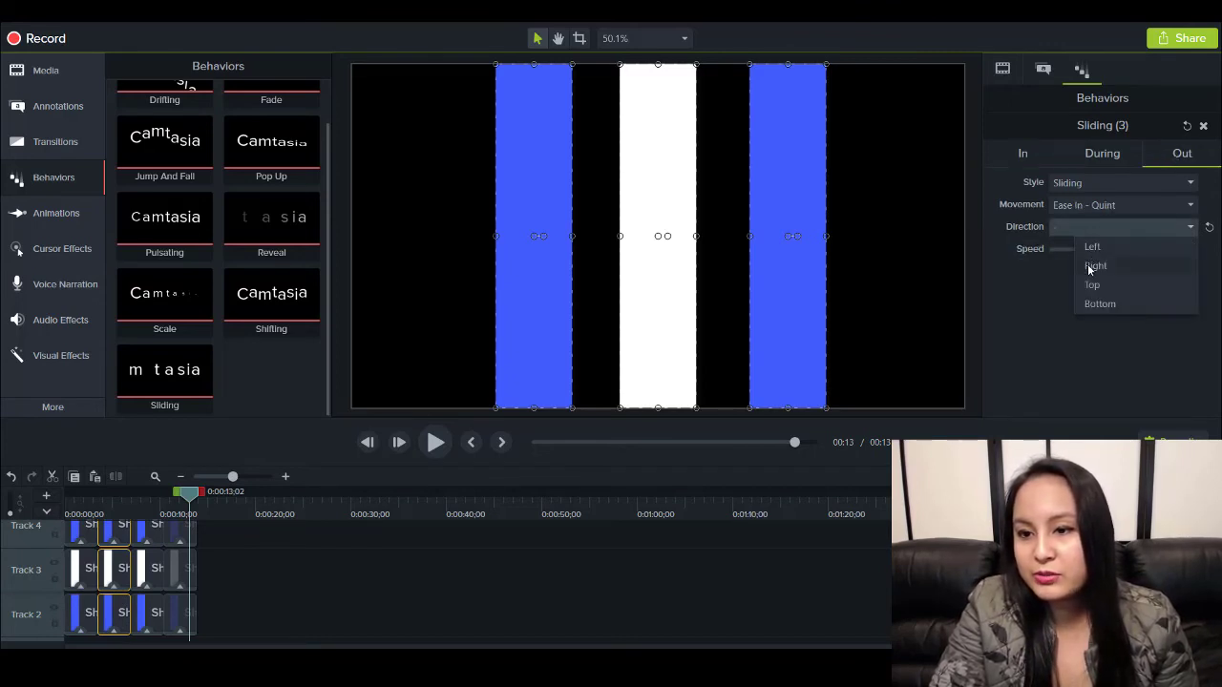
left_click(1094, 266)
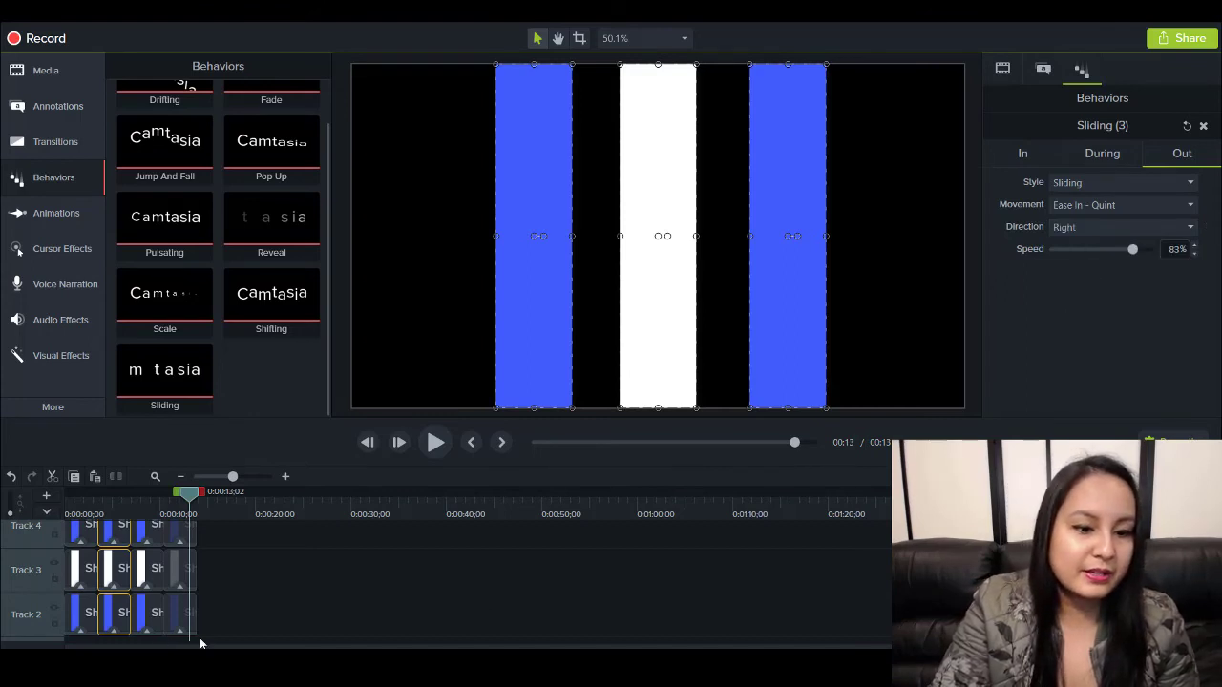
Set the last set's Out direction to Left and move the playhead near the start
left_click_drag(202, 644, 169, 537)
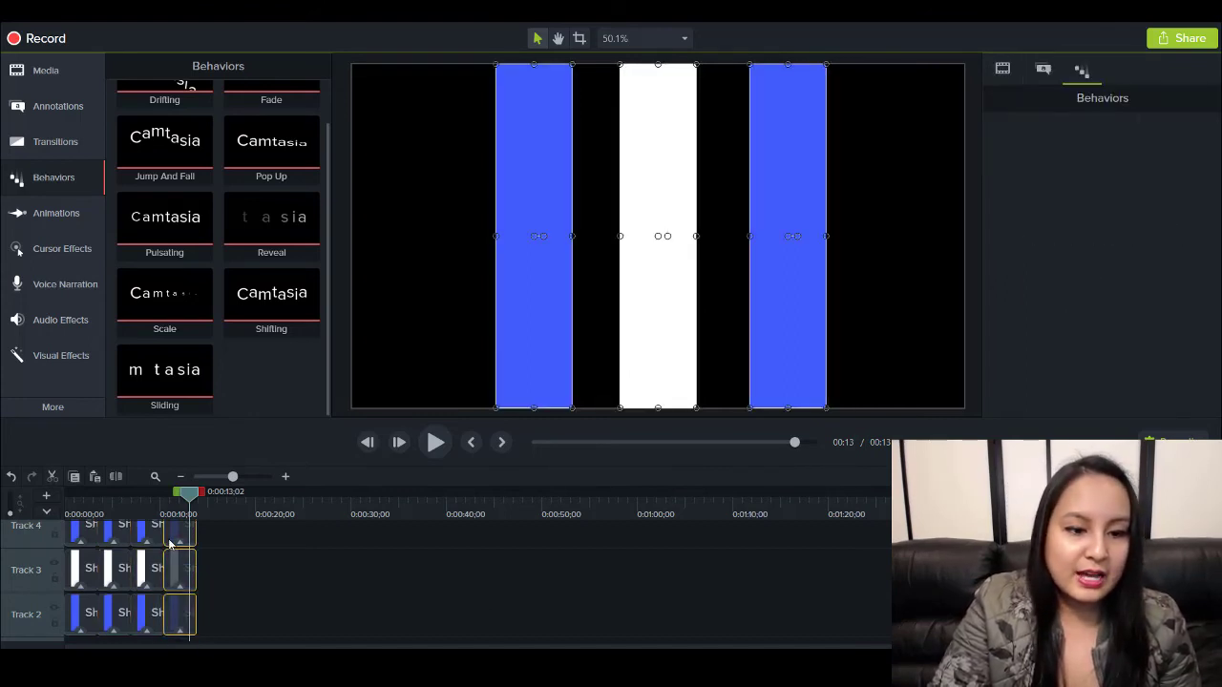
left_click(1181, 154)
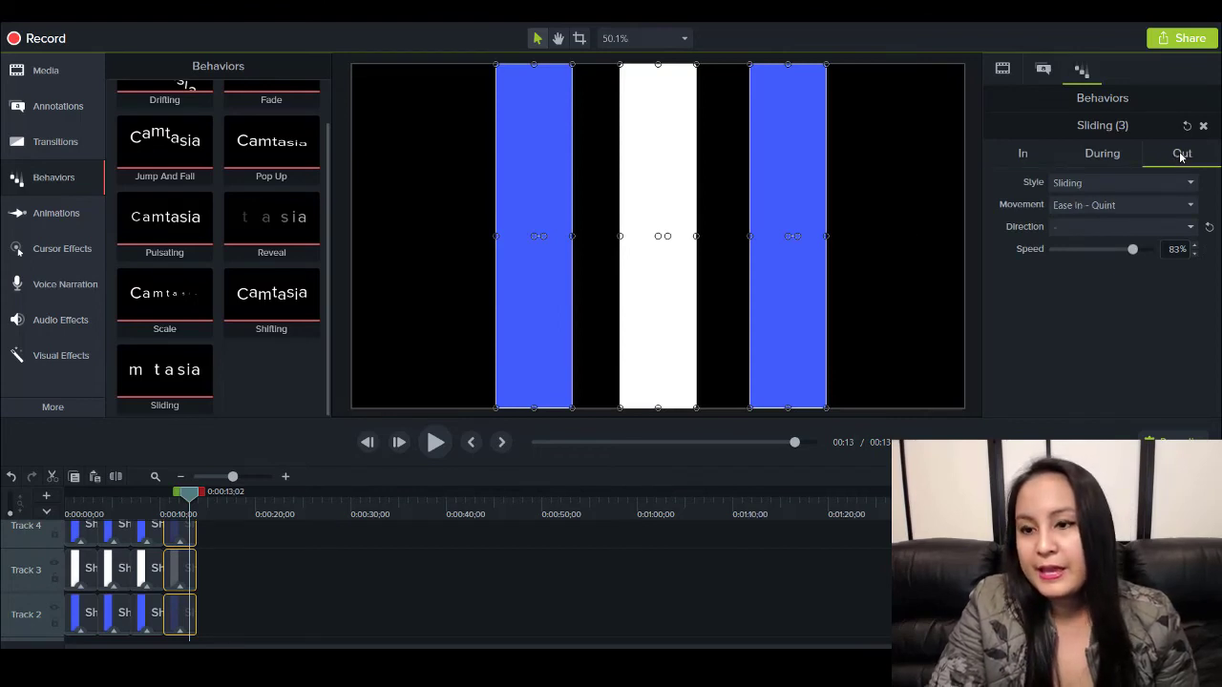
left_click(1092, 230)
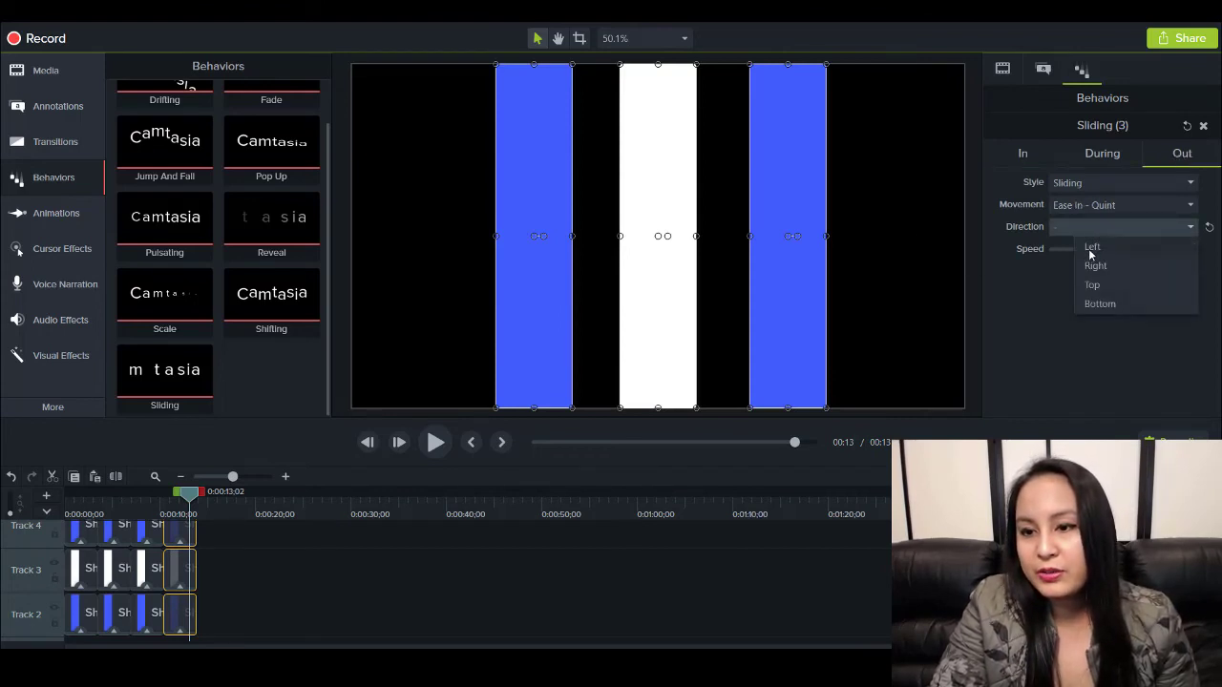
left_click(1090, 252)
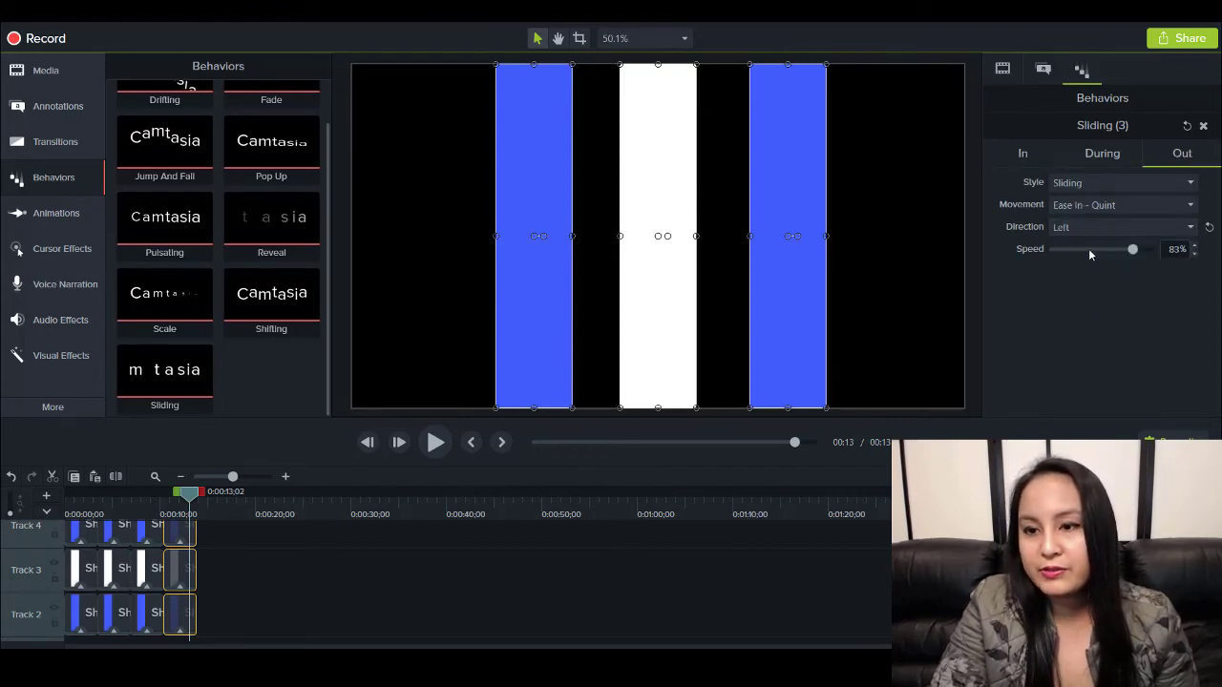
left_click(74, 511)
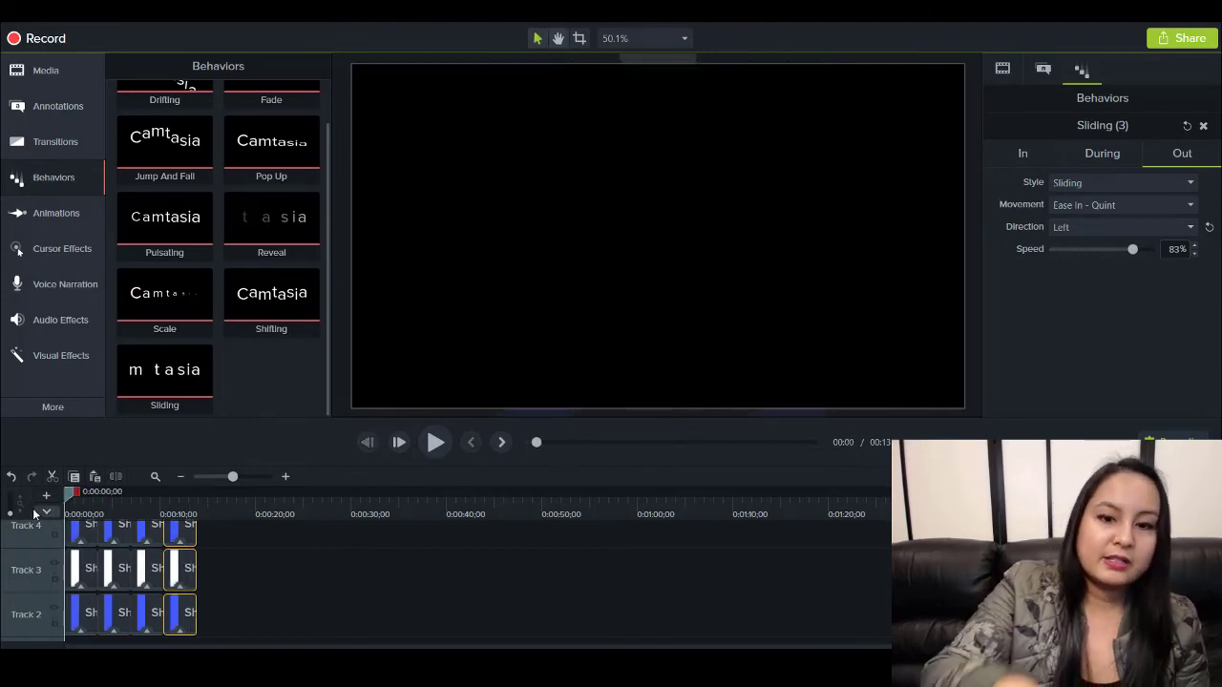
Play the four-set animation to 0:13, ending with the last set sliding out left
key("space")
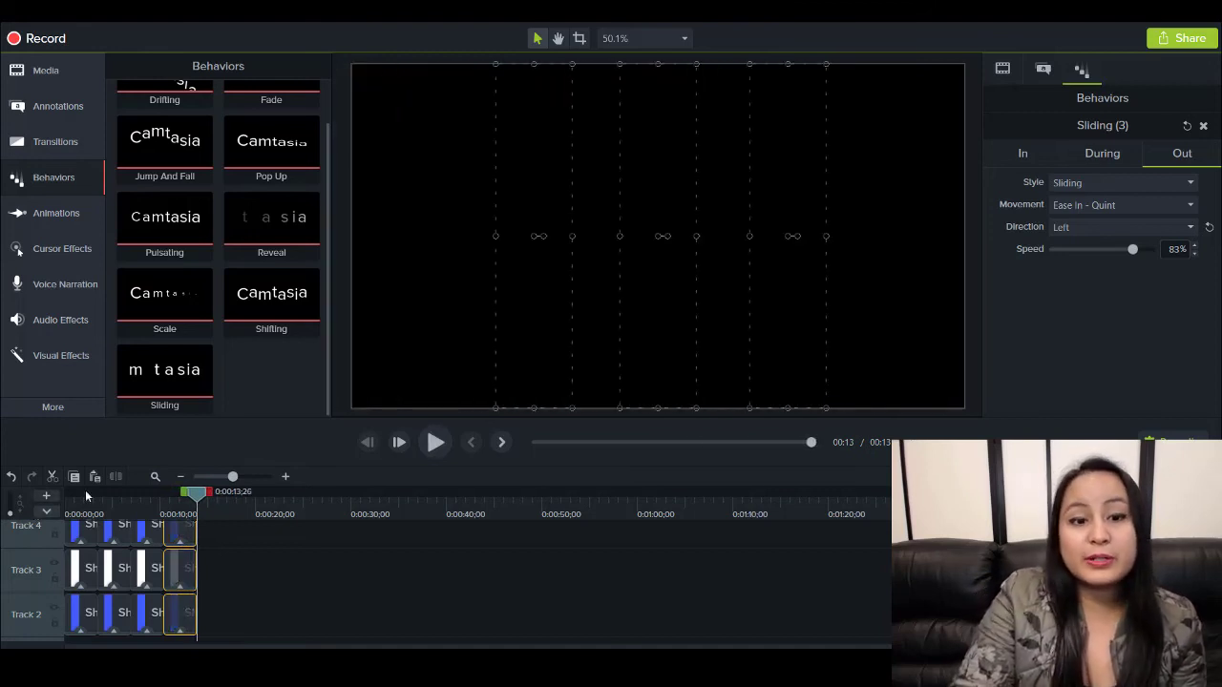
left_click(342, 395)
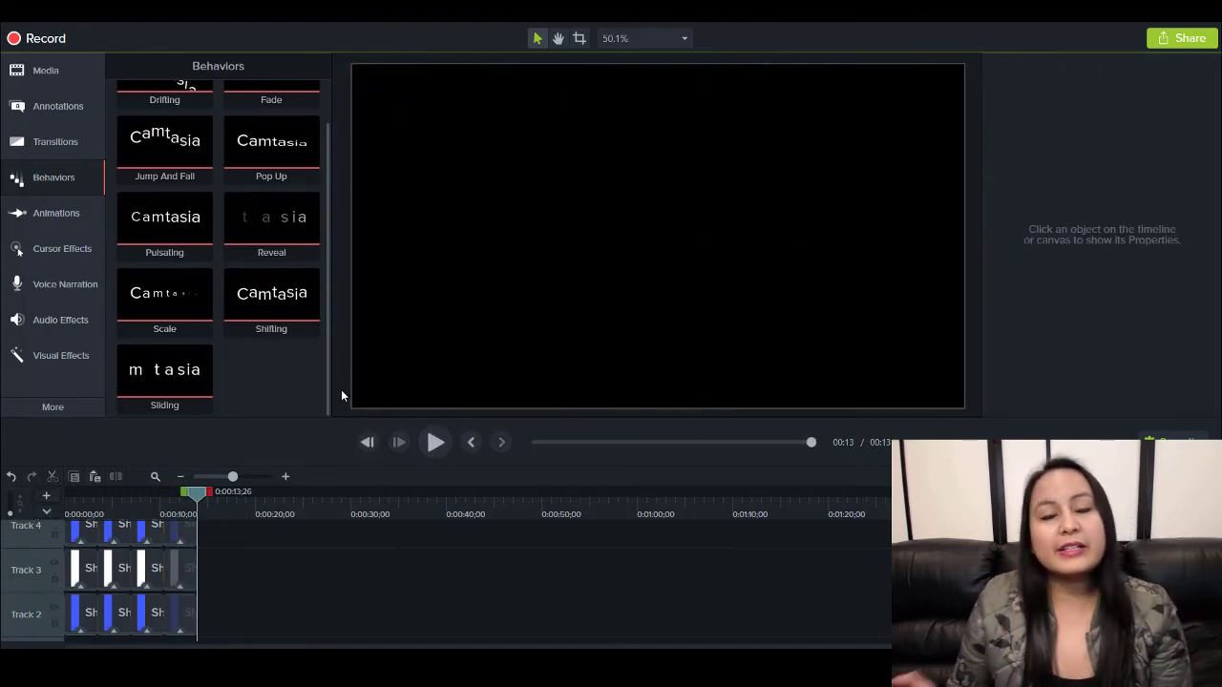